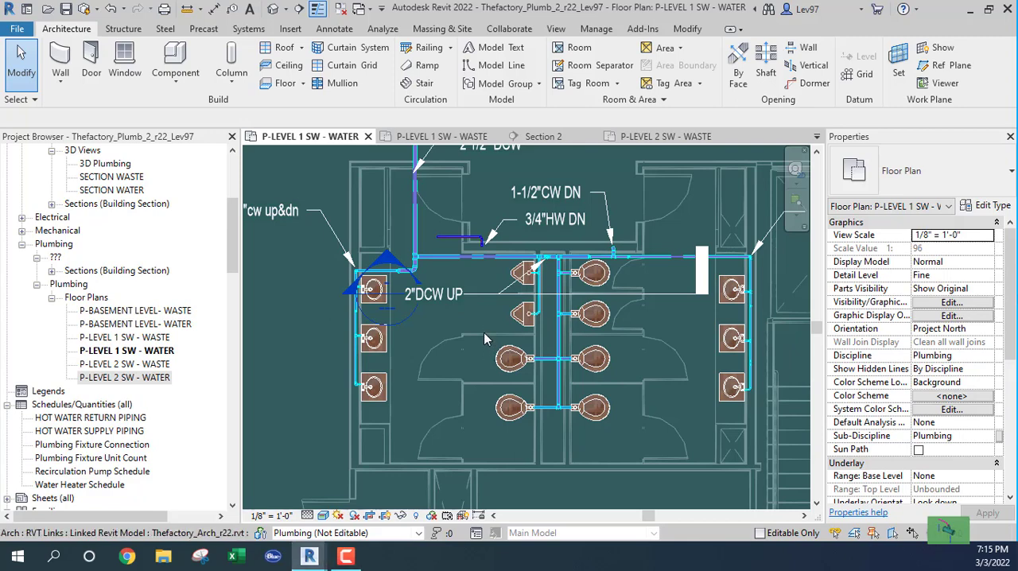
Open the P-LEVEL 2 SW - WATER floor plan and examine the restroom water piping.
scroll(483, 333, "down", 1)
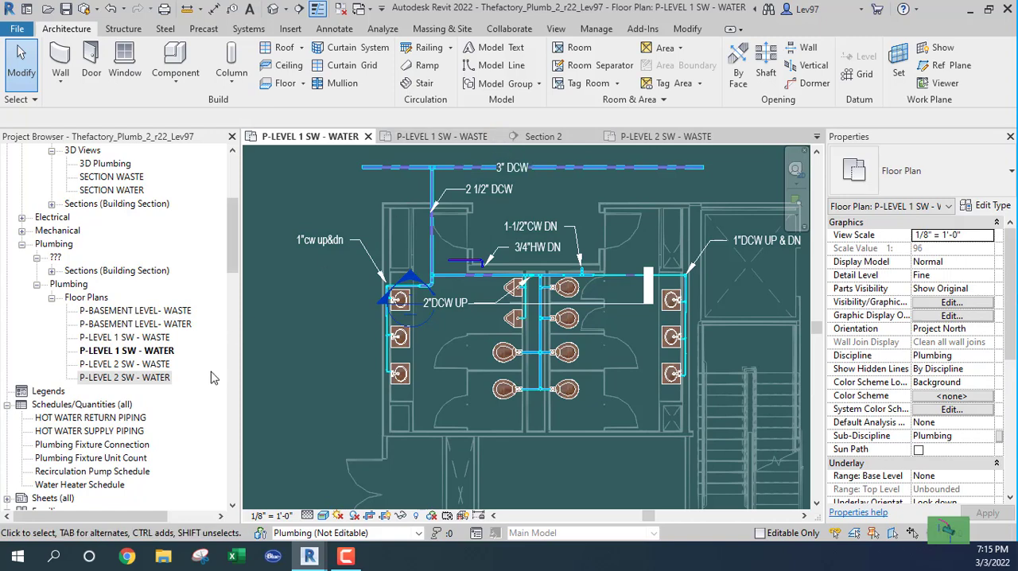
double_click(120, 378)
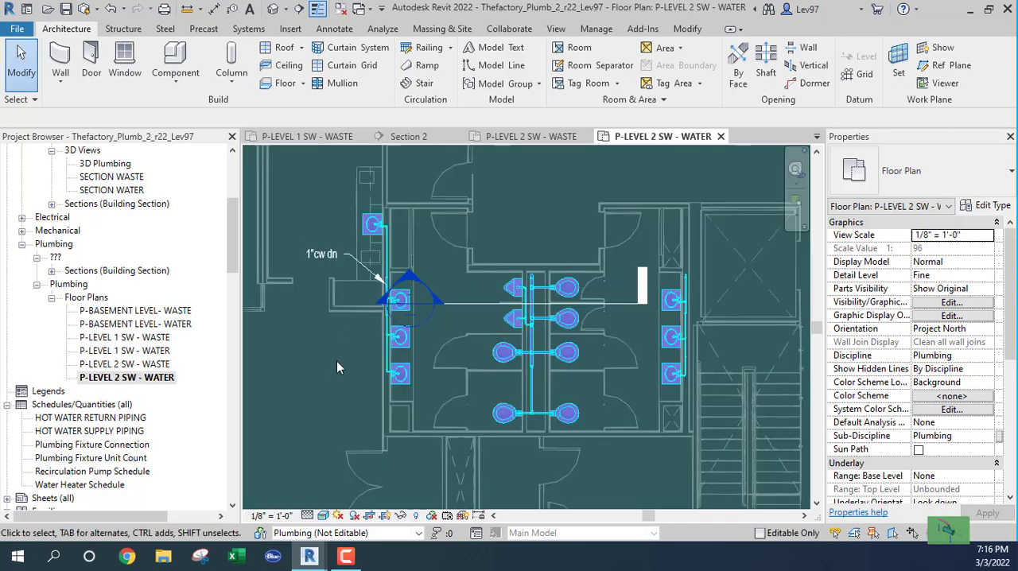
middle_click_drag(336, 360, 324, 397)
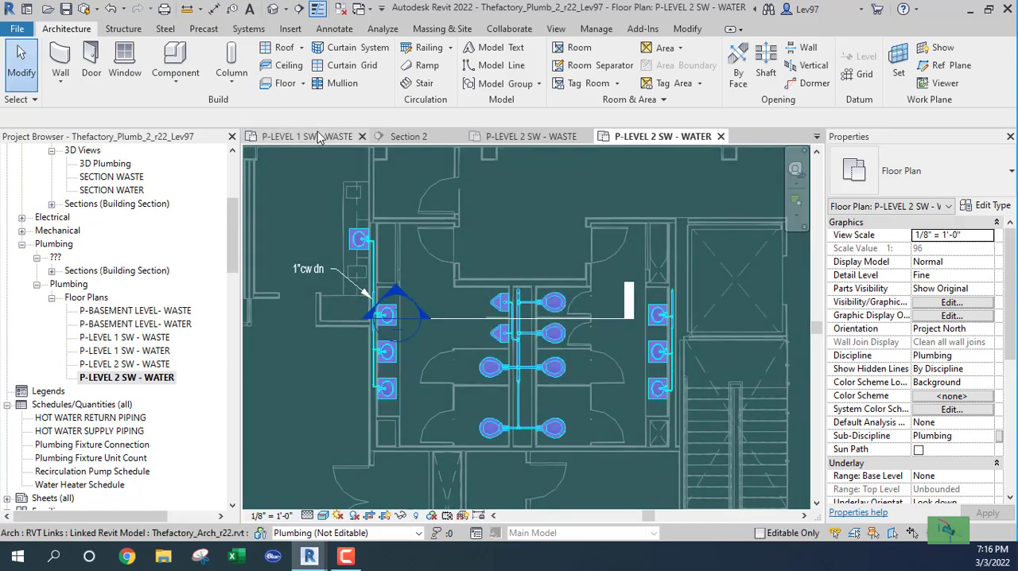
left_click(314, 137)
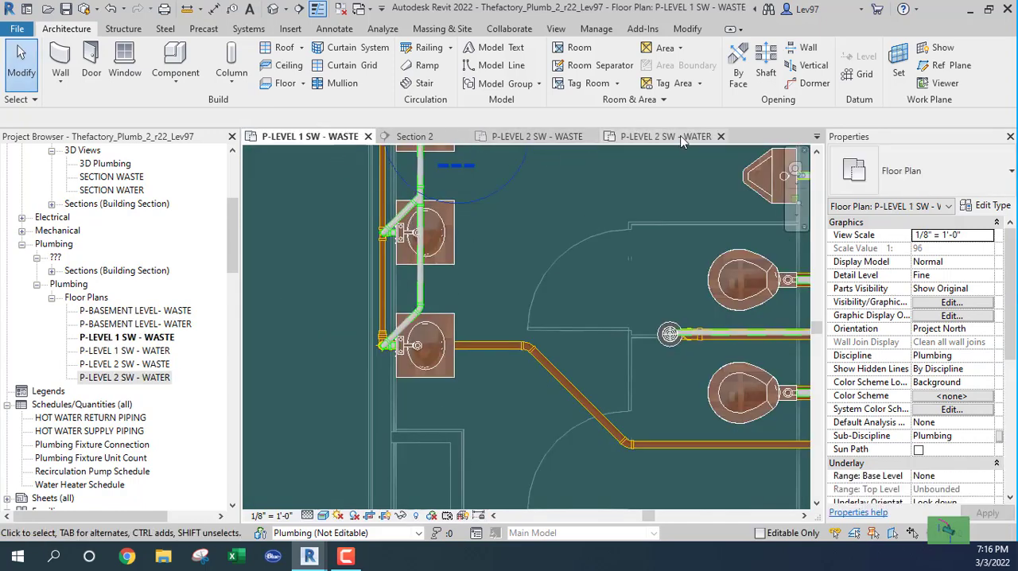
left_click(636, 136)
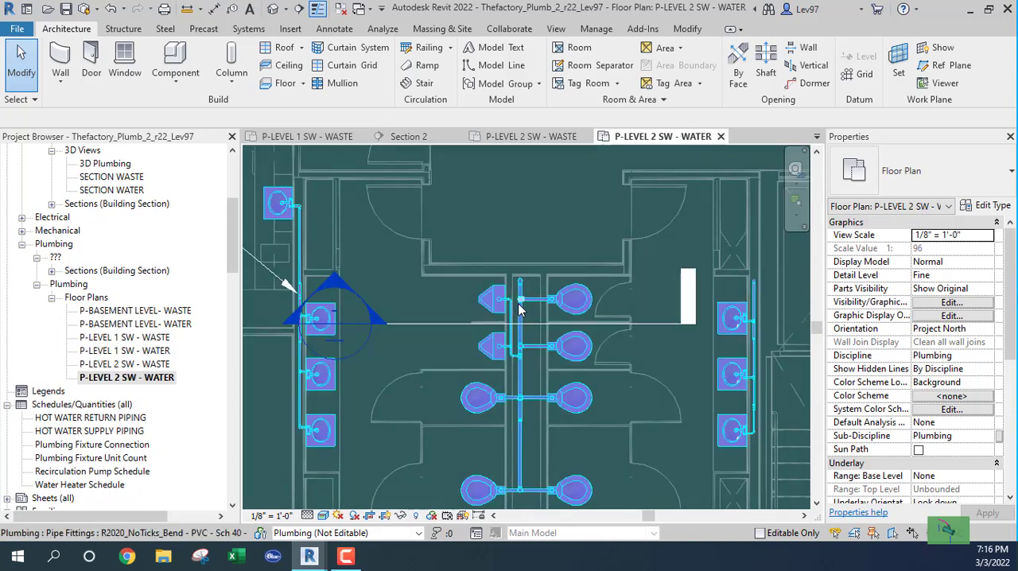
scroll(524, 301, "up", 1)
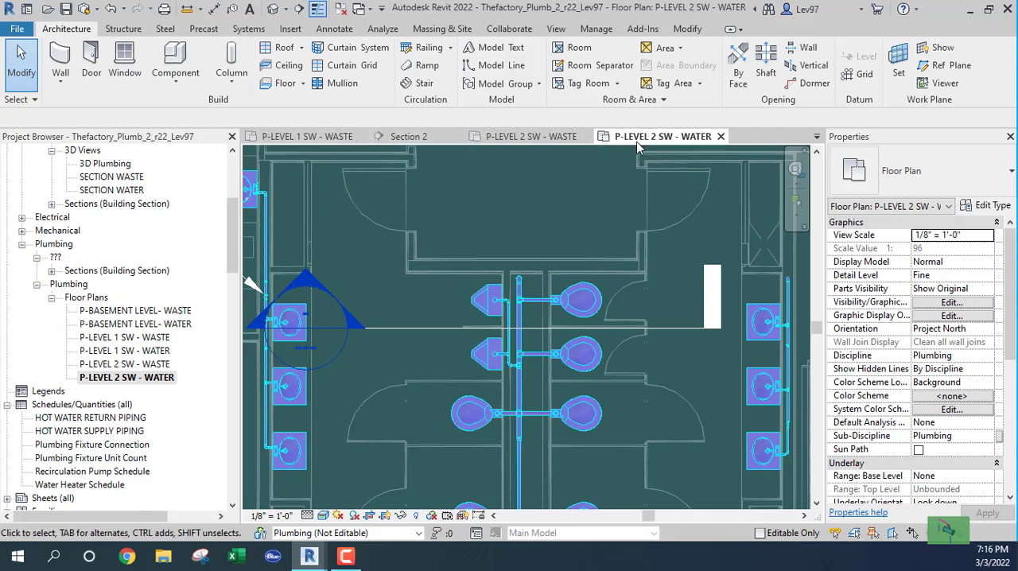
Switch to the P-LEVEL 1 SW - WATER plan and examine the domestic cold-water main, its branches and the labelled risers.
left_click(818, 137)
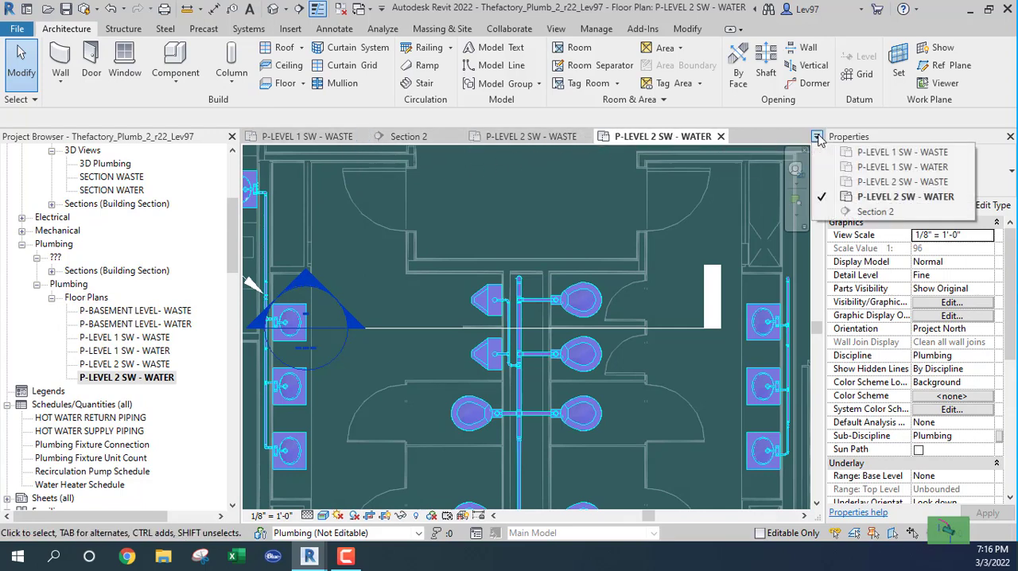
left_click(886, 168)
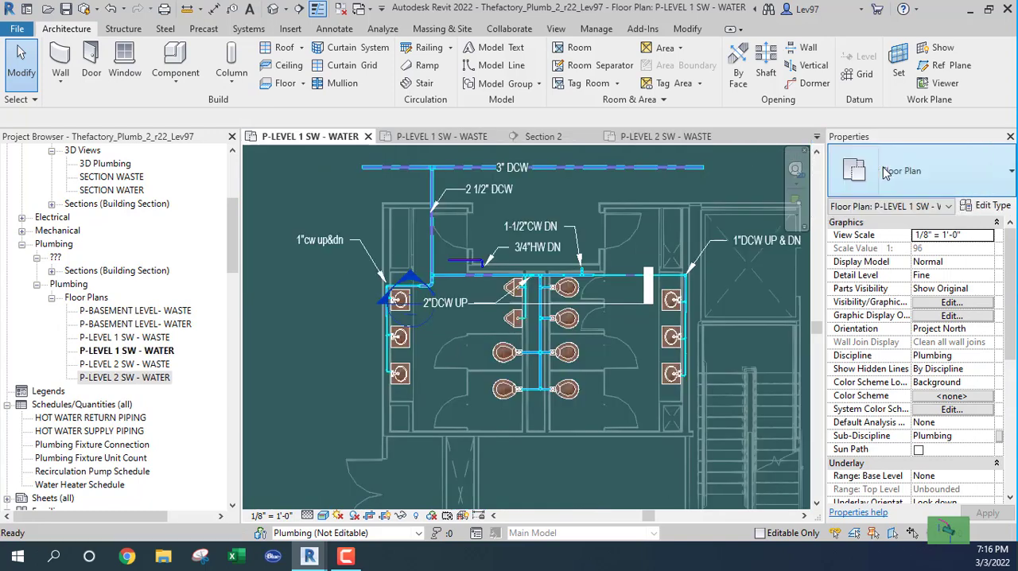
scroll(526, 300, "up", 1)
scroll(496, 311, "down", 1)
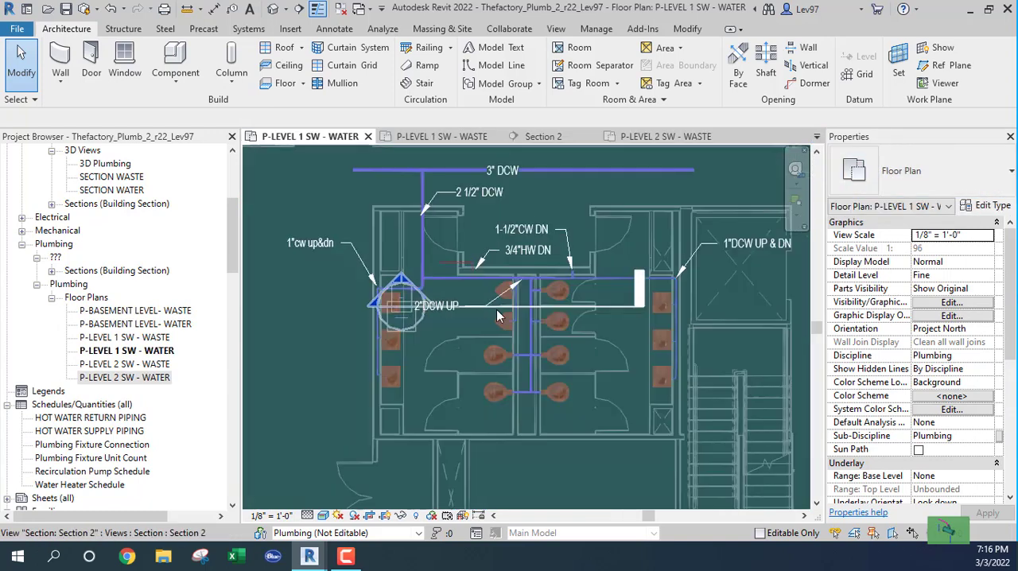
scroll(541, 302, "up", 4)
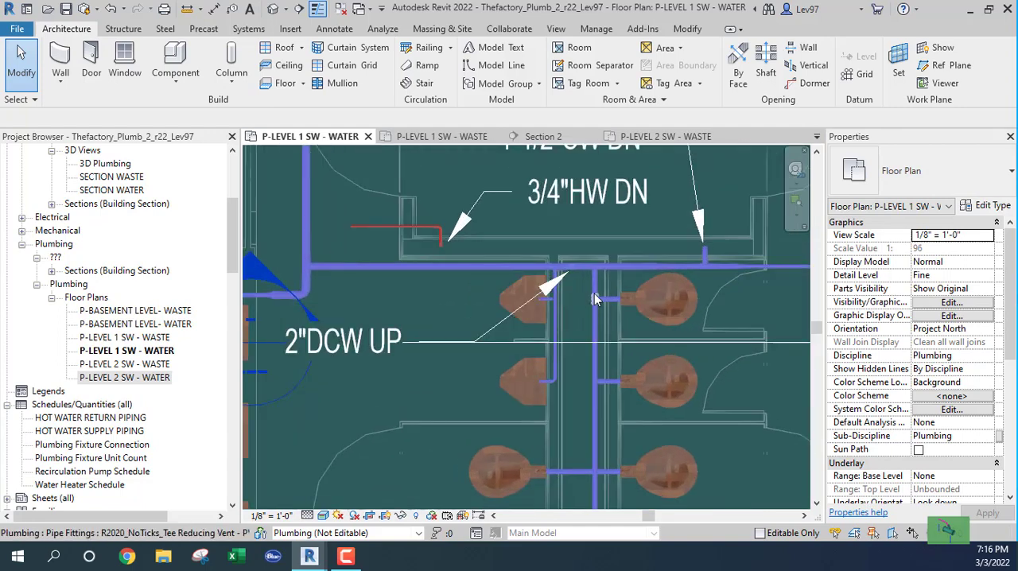
key("Tab")
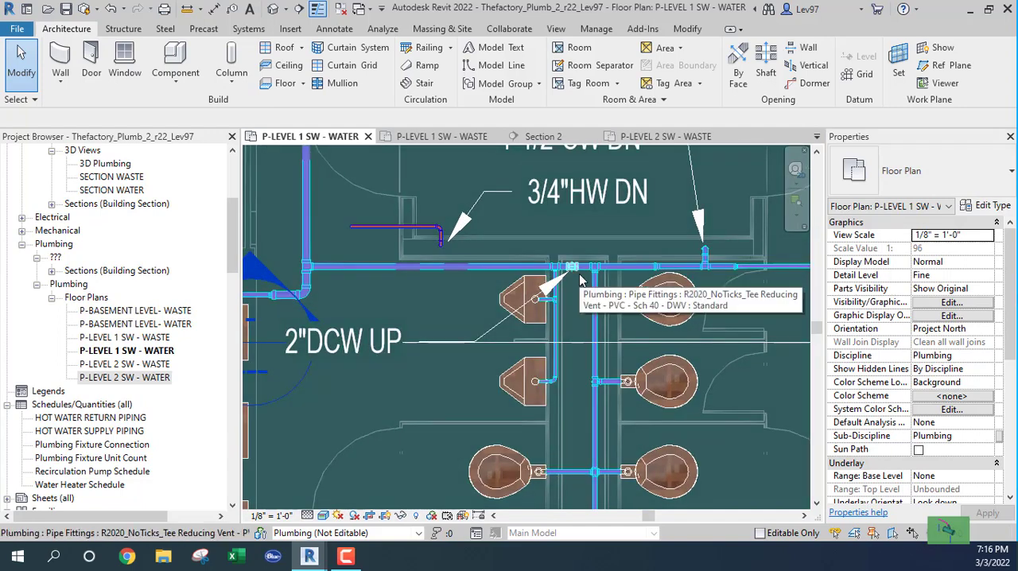
middle_click_drag(582, 307, 454, 342)
middle_click_drag(653, 337, 561, 339)
scroll(668, 333, "down", 1)
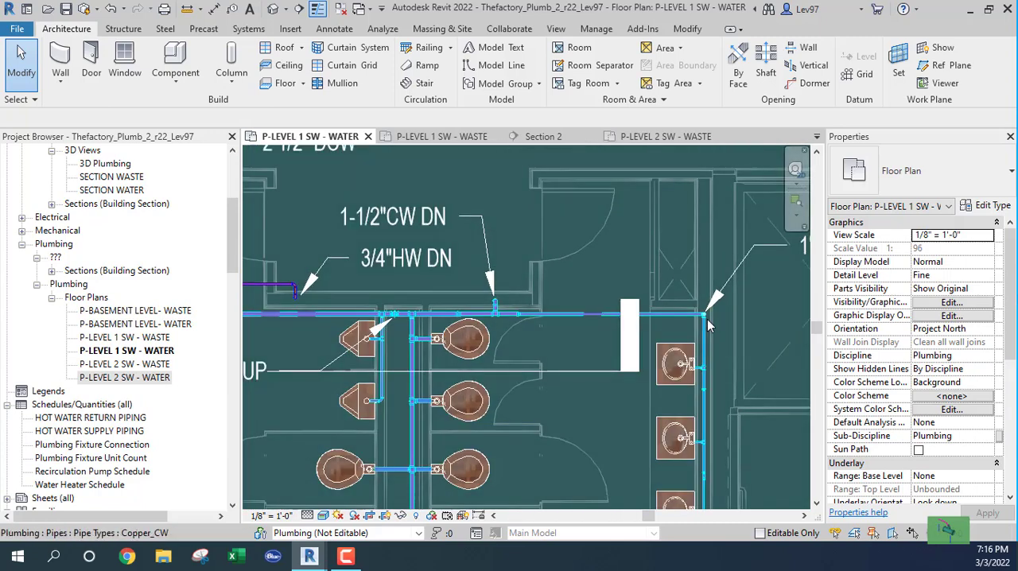
middle_click_drag(473, 347, 606, 324)
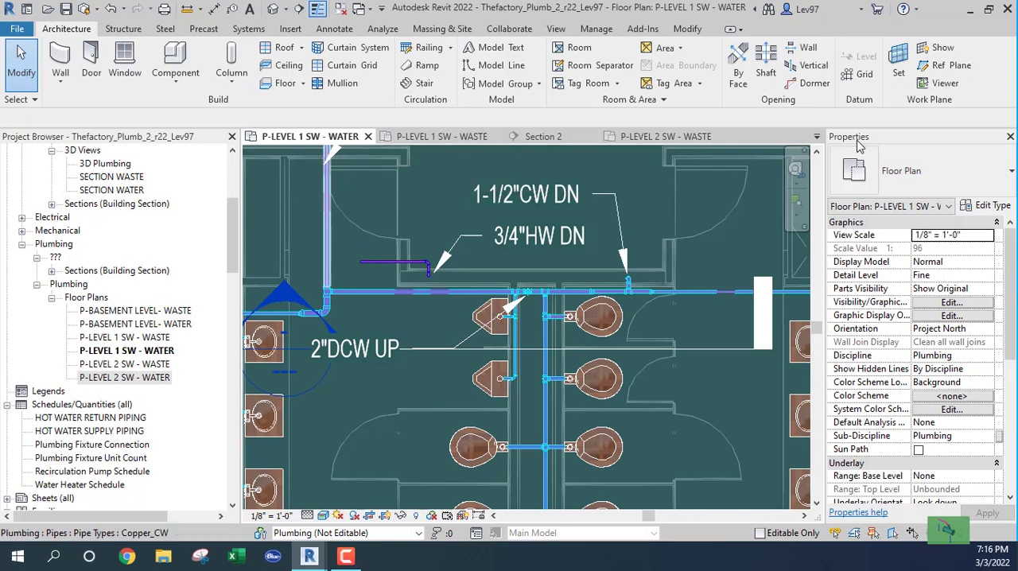
Return to the P-LEVEL 2 SW - WATER plan and examine where the lavatory and toilet water lines end at the risers.
left_click(817, 136)
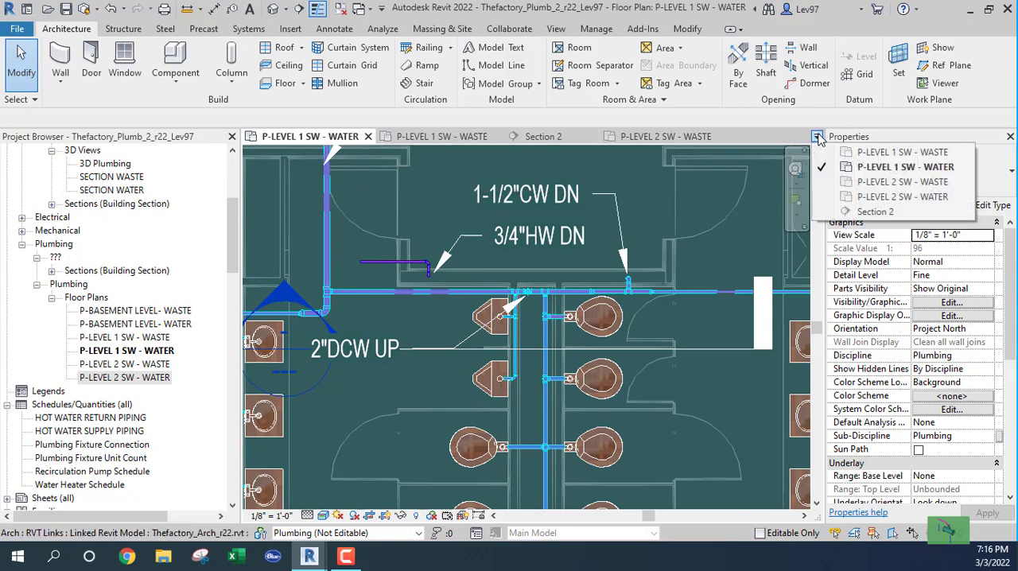
left_click(875, 196)
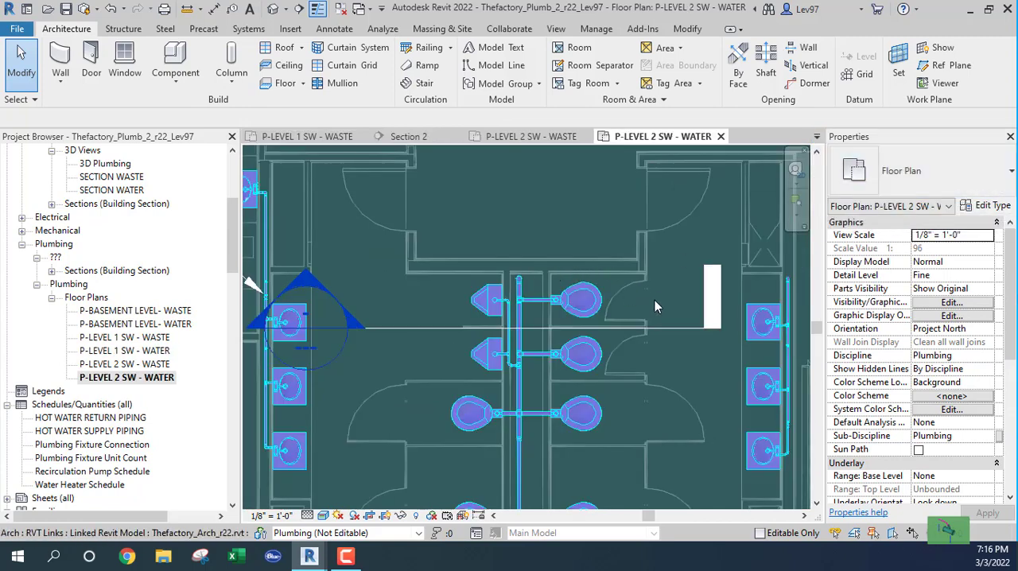
scroll(656, 292, "up", 3)
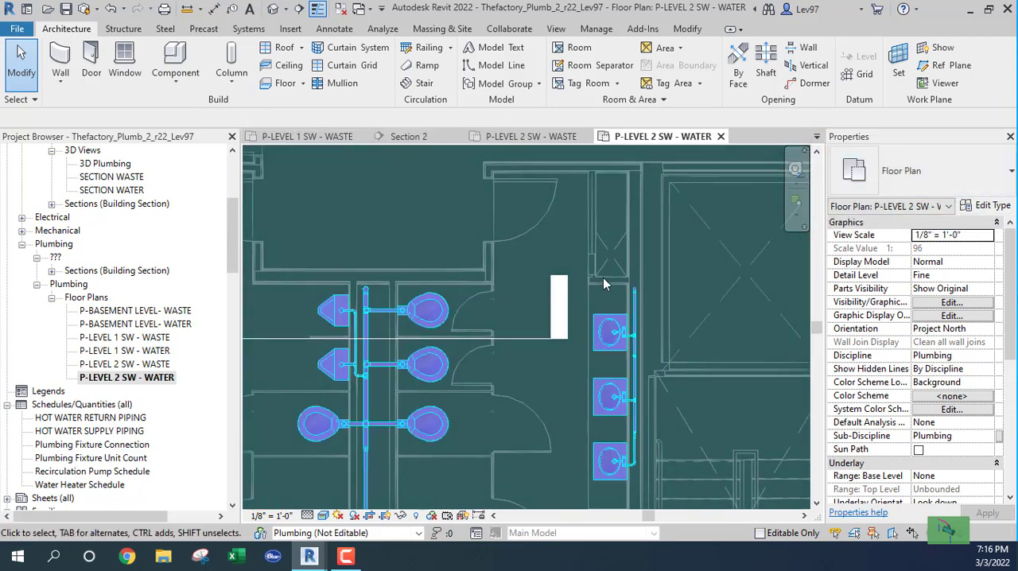
scroll(644, 286, "up", 1)
scroll(643, 287, "up", 1)
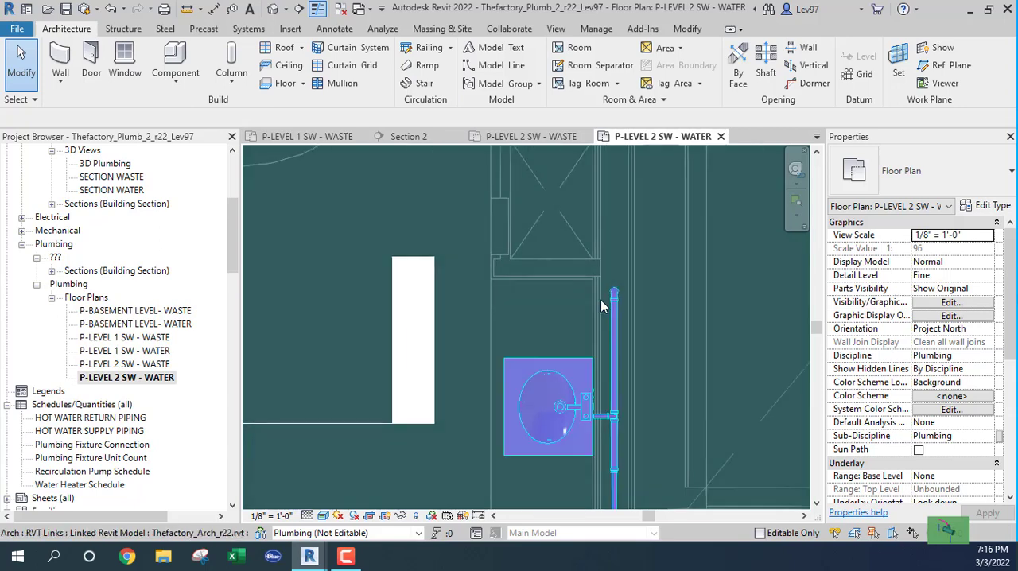
scroll(374, 307, "down", 2)
middle_click_drag(375, 307, 672, 287)
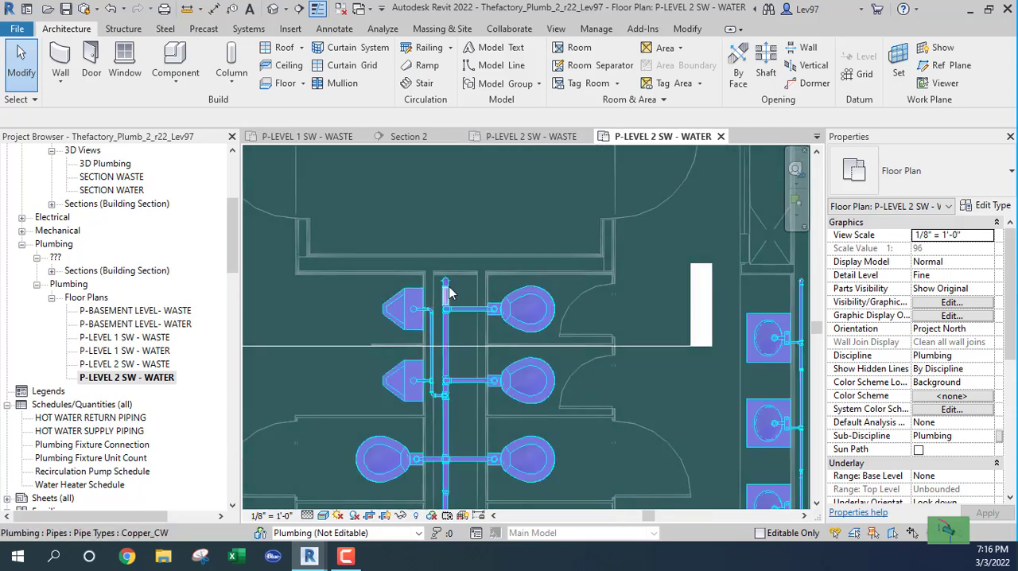
scroll(386, 302, "down", 2)
middle_click_drag(360, 314, 526, 312)
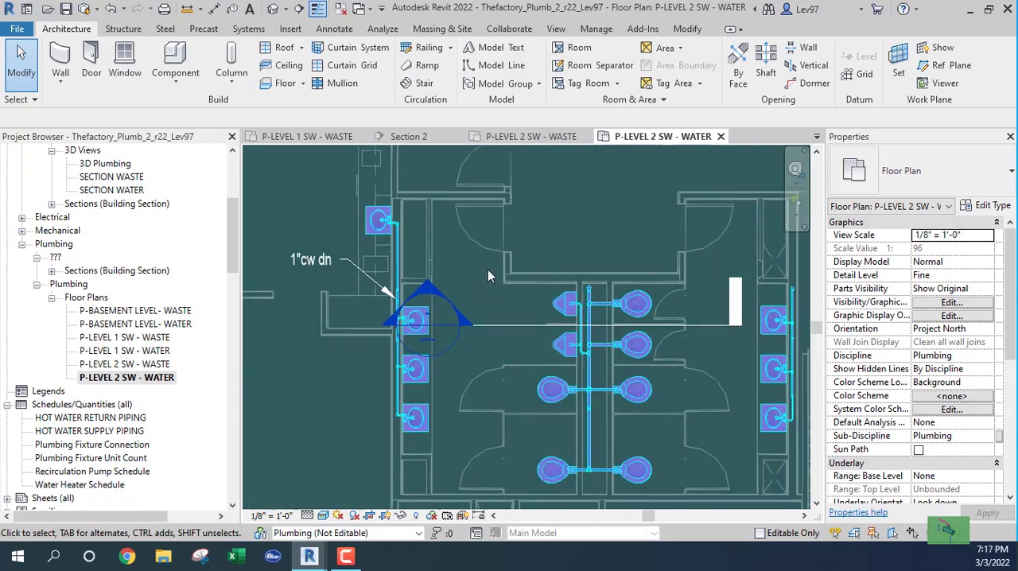
Close the P-LEVEL 2 SW - WATER and P-LEVEL 1 SW - WATER plans.
left_click(721, 135)
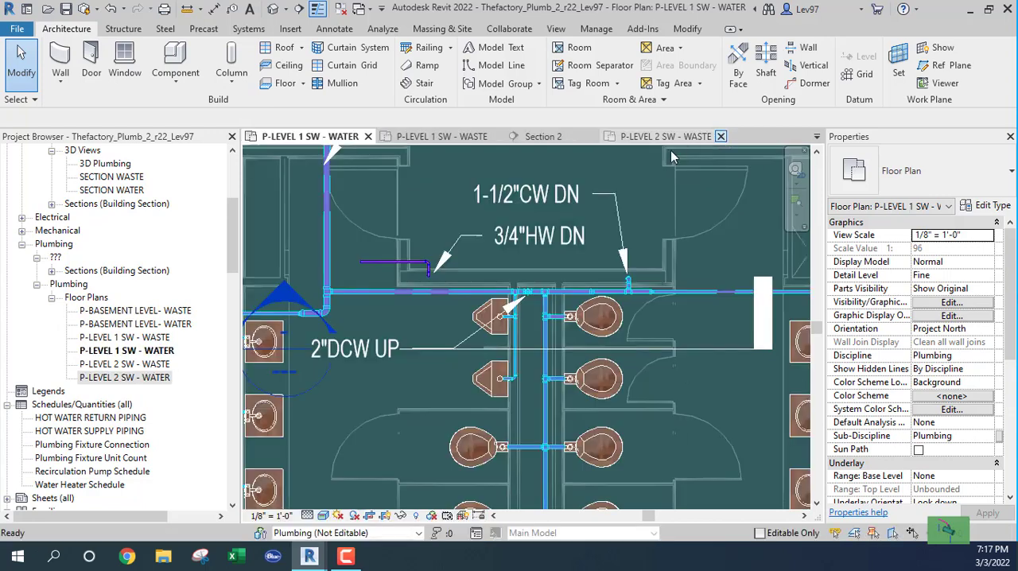
left_click(369, 137)
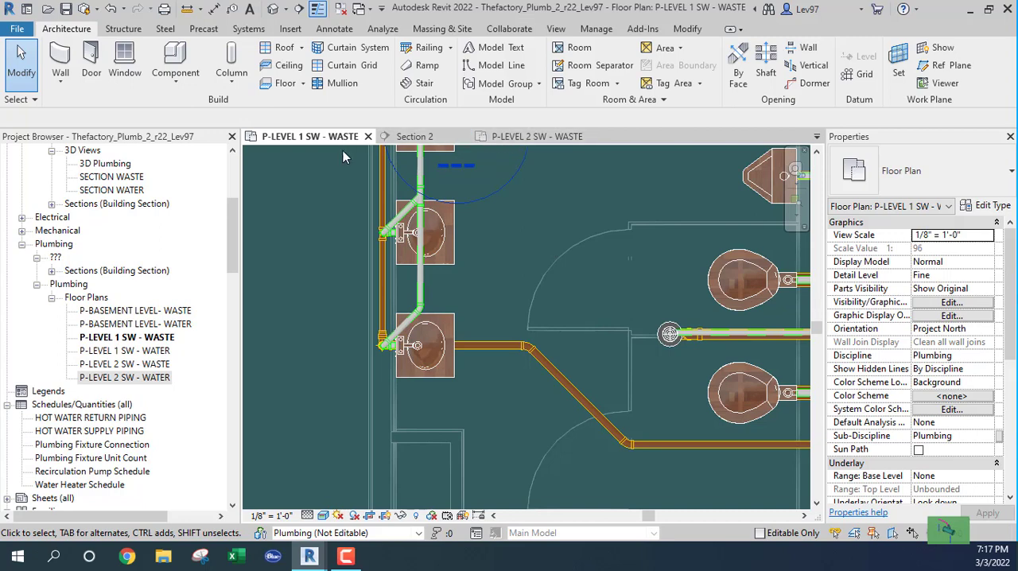
Compare the restroom layouts in the P-LEVEL 1 SW - WASTE and P-LEVEL 2 SW - WASTE plans.
scroll(544, 259, "down", 5)
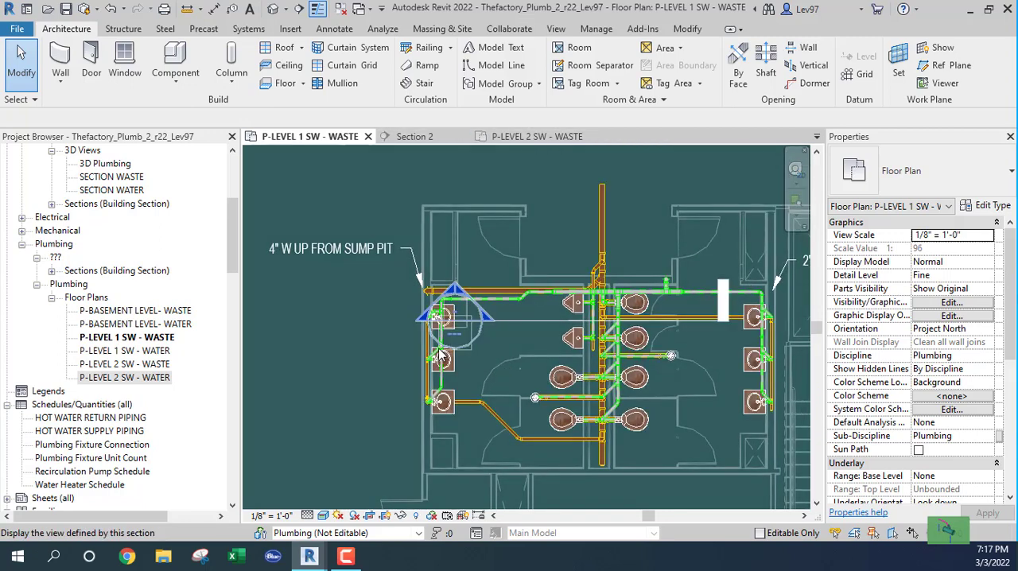
left_click(513, 137)
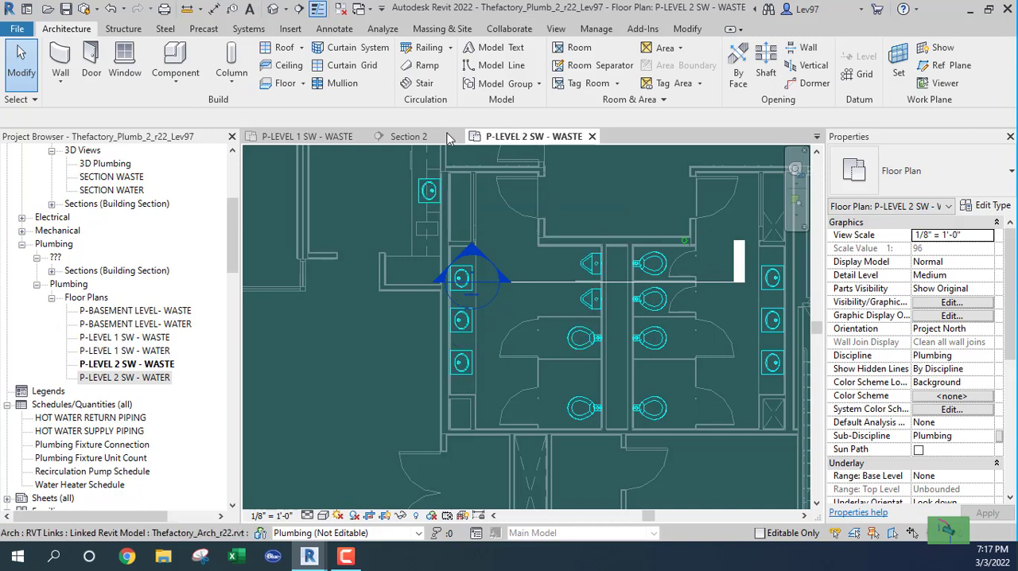
left_click(313, 139)
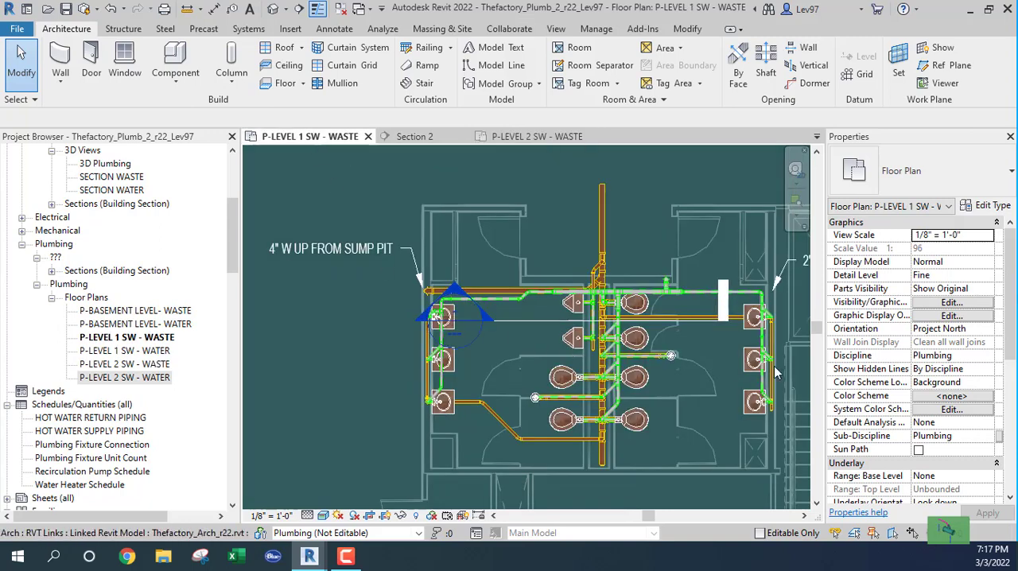
middle_click_drag(529, 346, 611, 284)
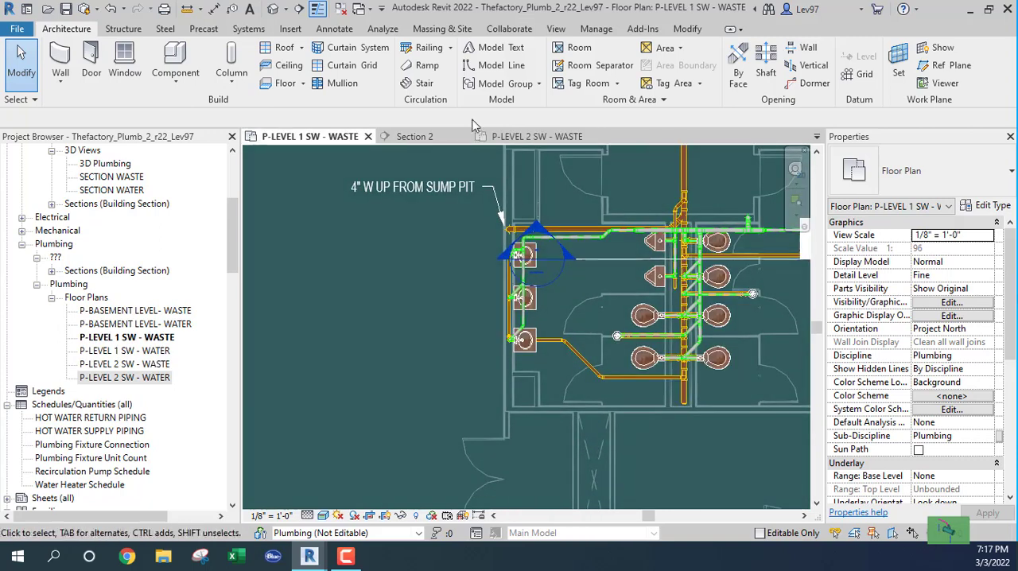
left_click(525, 139)
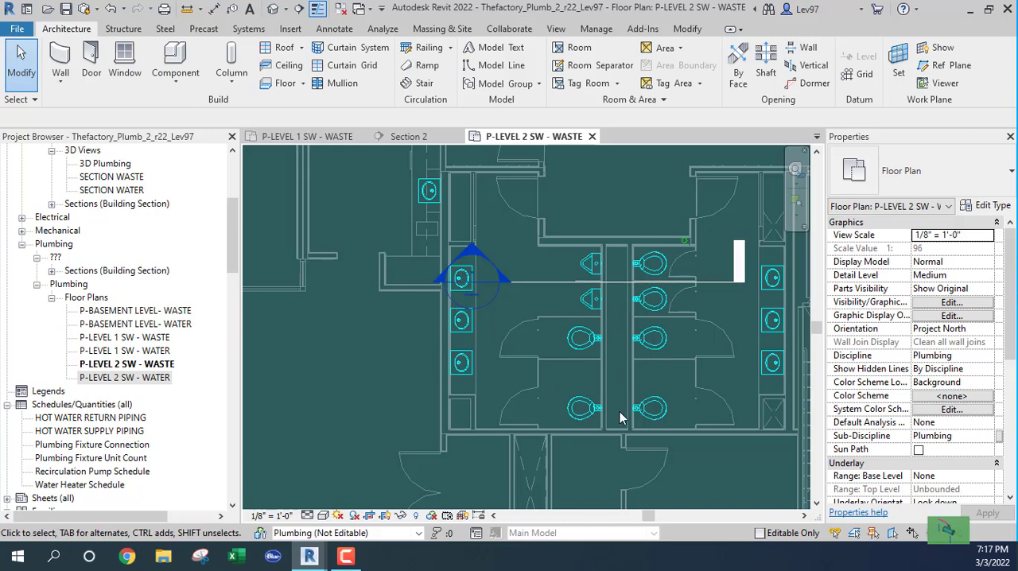
middle_click_drag(721, 380, 574, 383)
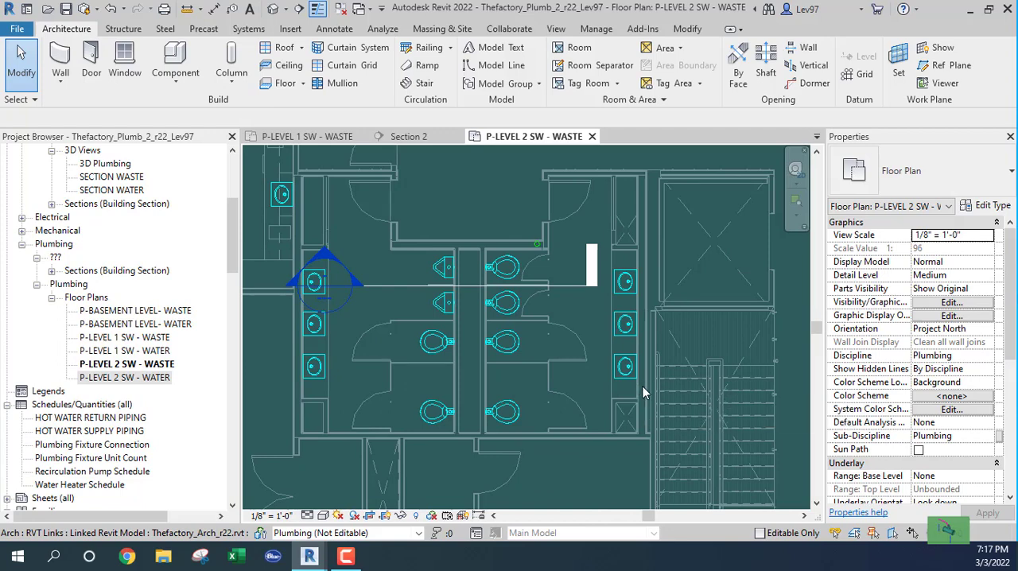
In the P-LEVEL 1 SW - WASTE plan, examine the lavatory waste lines and the lower end of the sanitary main in the chase.
left_click(320, 141)
scroll(415, 293, "up", 3)
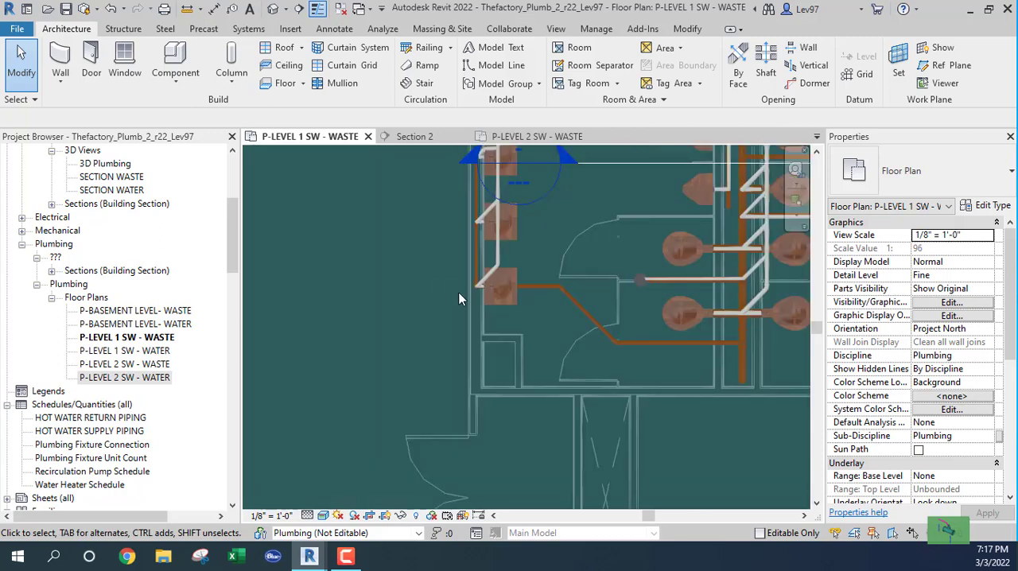
scroll(459, 294, "up", 1)
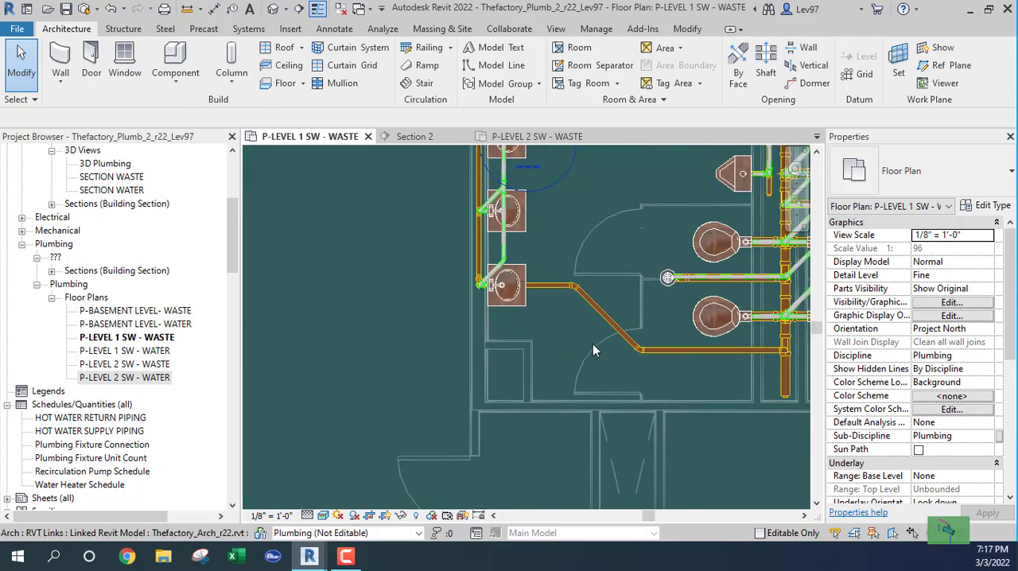
middle_click_drag(592, 350, 415, 307)
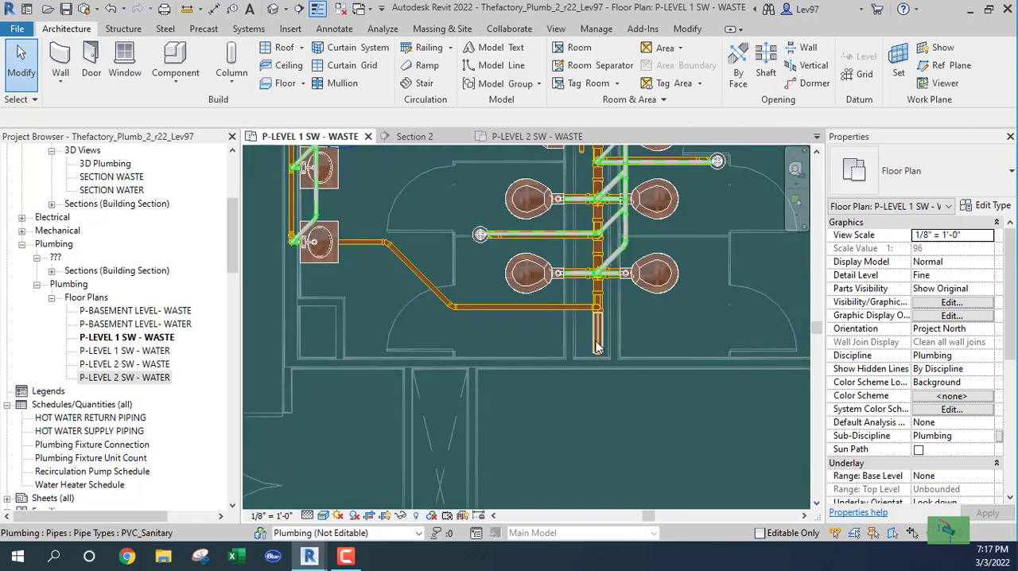
scroll(661, 330, "down", 3)
middle_click_drag(703, 345, 525, 382)
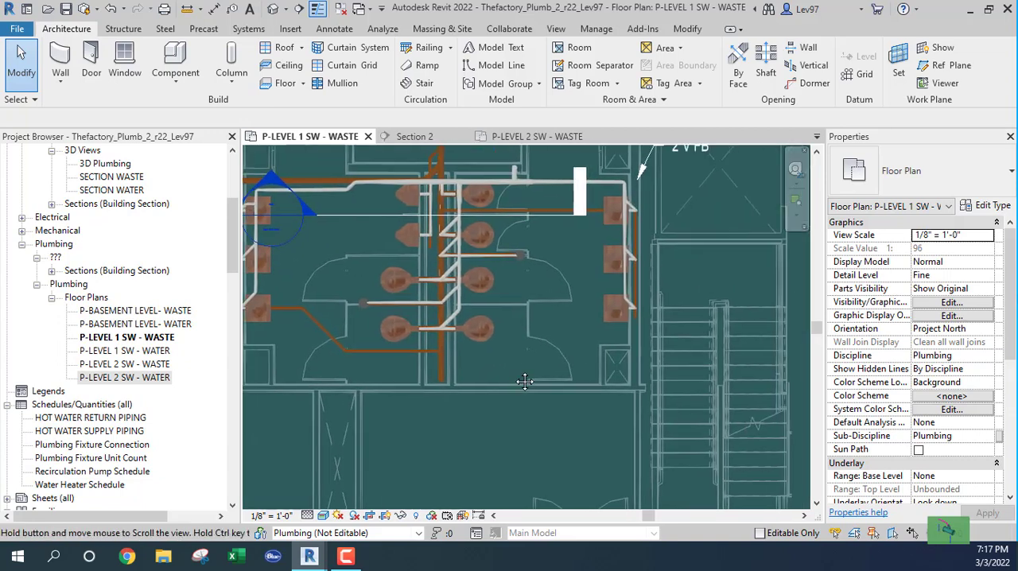
scroll(630, 320, "up", 4)
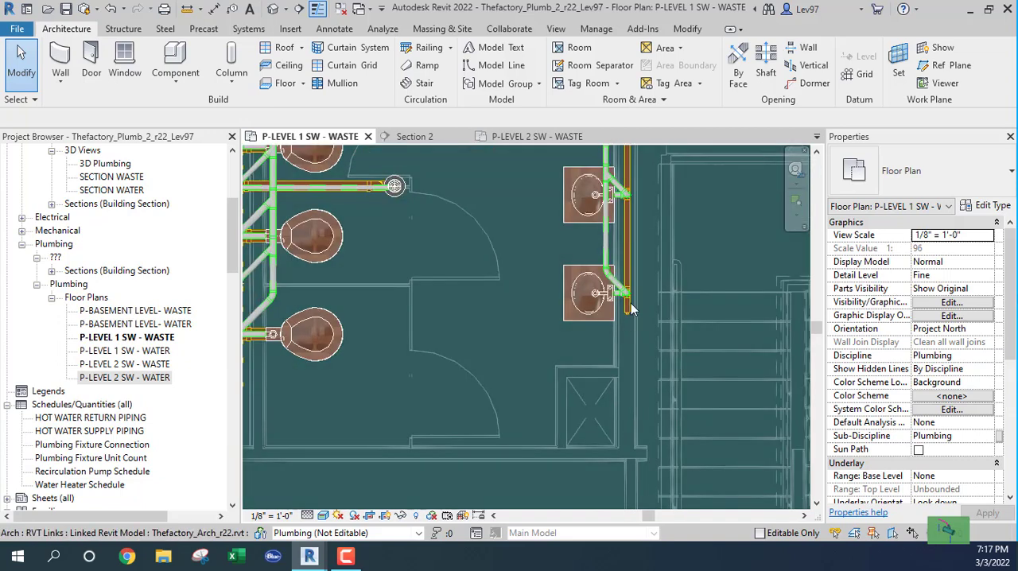
scroll(631, 310, "up", 1)
scroll(631, 326, "down", 3)
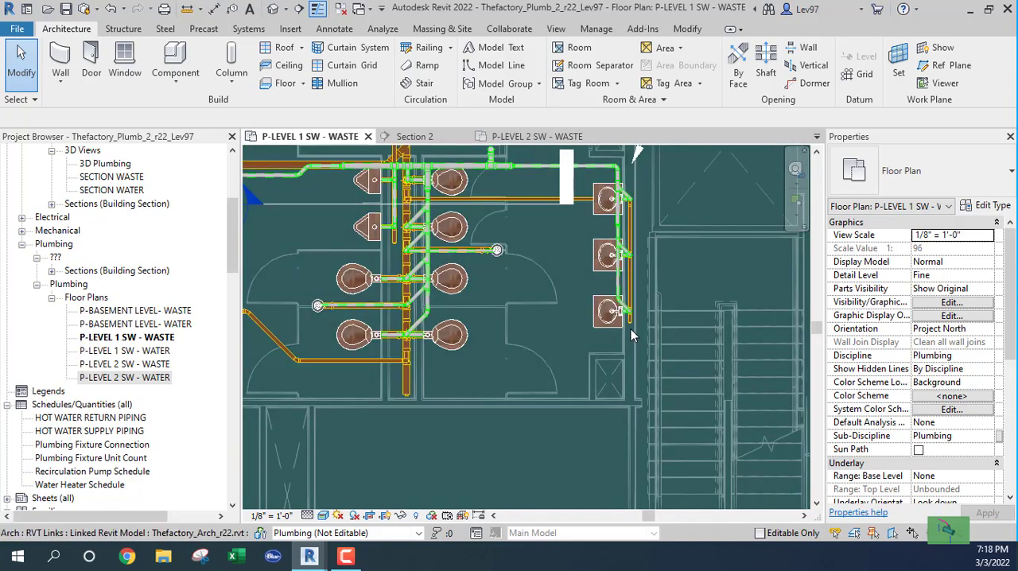
middle_click_drag(376, 351, 660, 357)
scroll(473, 317, "up", 2)
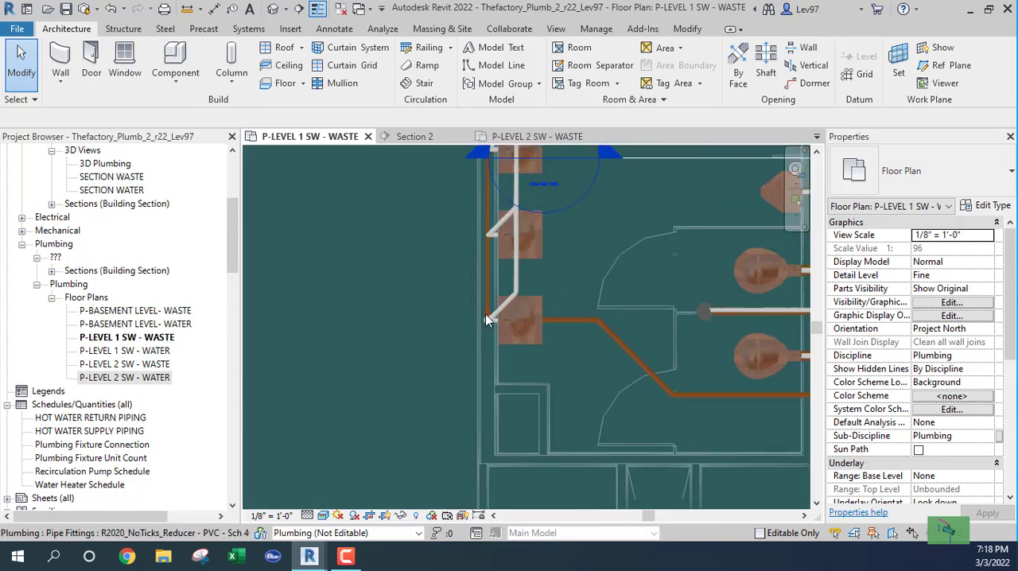
middle_click_drag(670, 379, 495, 339)
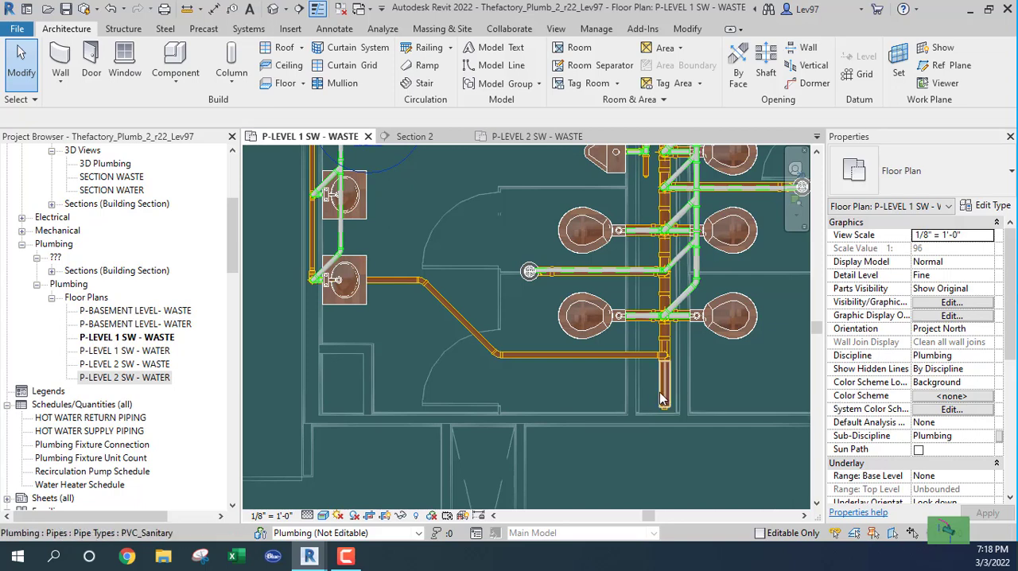
In the P-LEVEL 1 SW - WASTE plan, examine the waste piping of the lavatories beside the stairs and the full restroom layout.
middle_click_drag(730, 383, 464, 377)
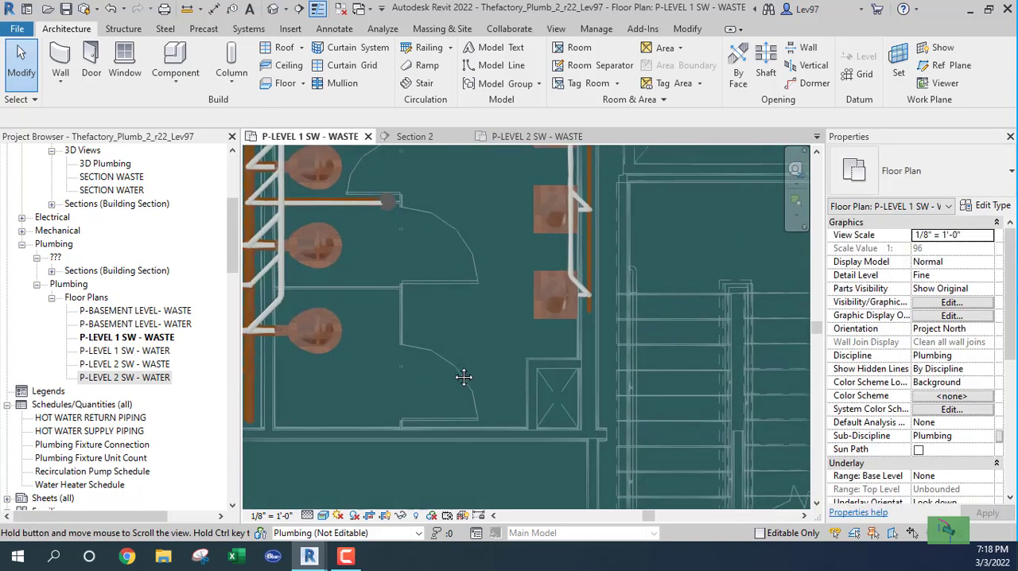
scroll(617, 303, "up", 2)
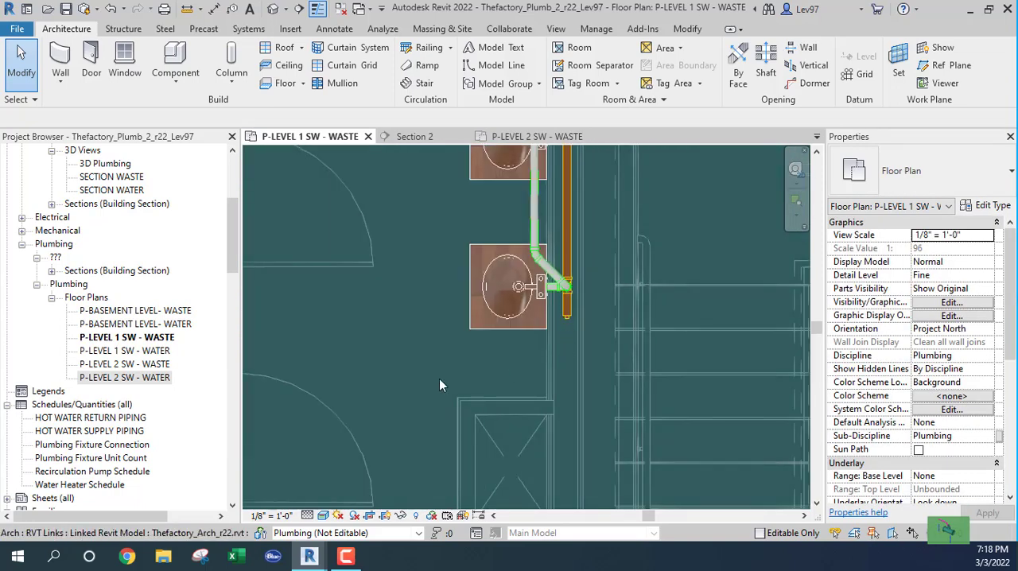
scroll(411, 364, "down", 4)
middle_click_drag(412, 365, 696, 379)
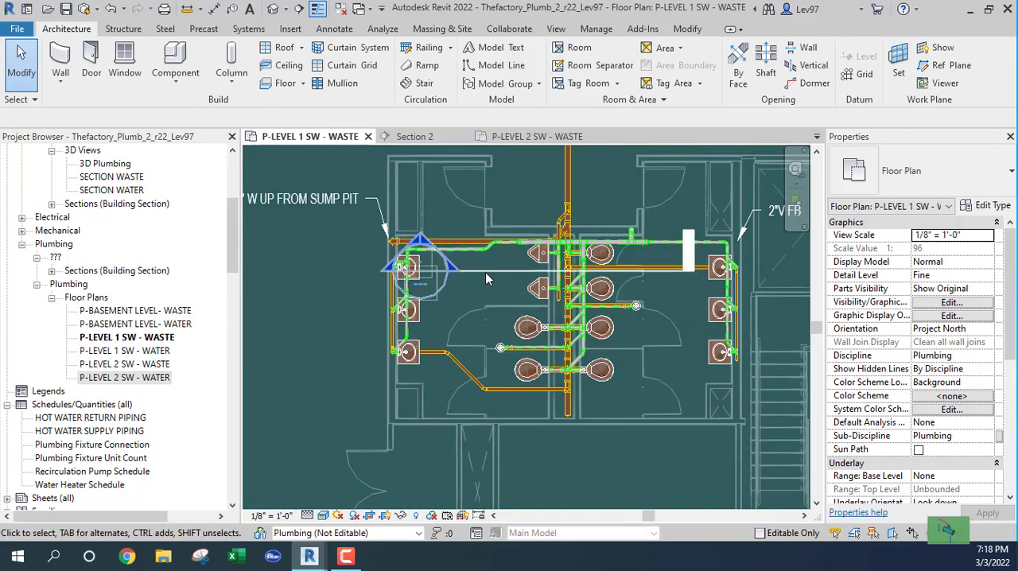
middle_click_drag(482, 297, 572, 307)
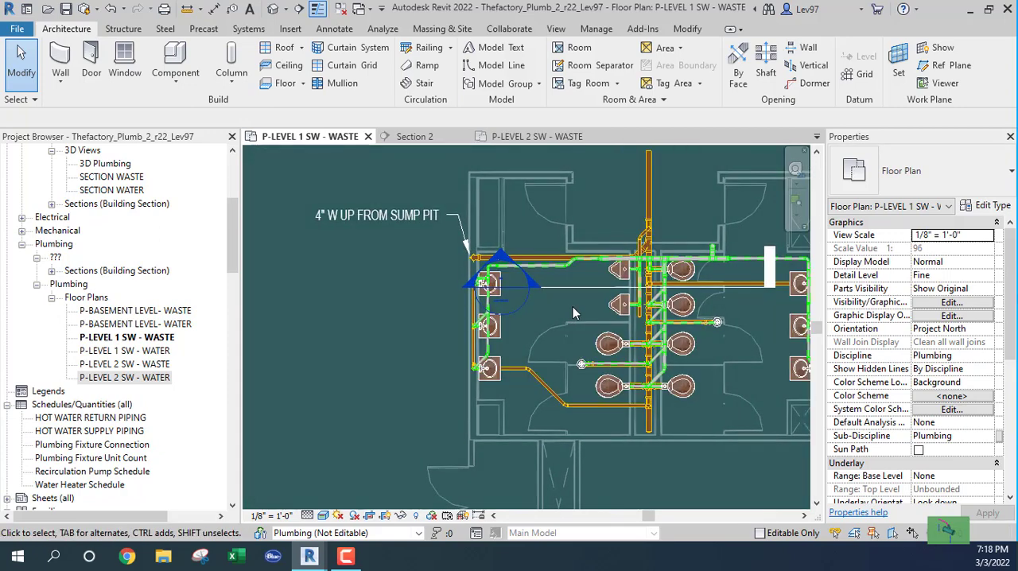
In the P-LEVEL 2 SW - WASTE plan, move the Section 2 line beside the single lavatory outside the restrooms and extend its far clip past the fixture.
left_click(519, 136)
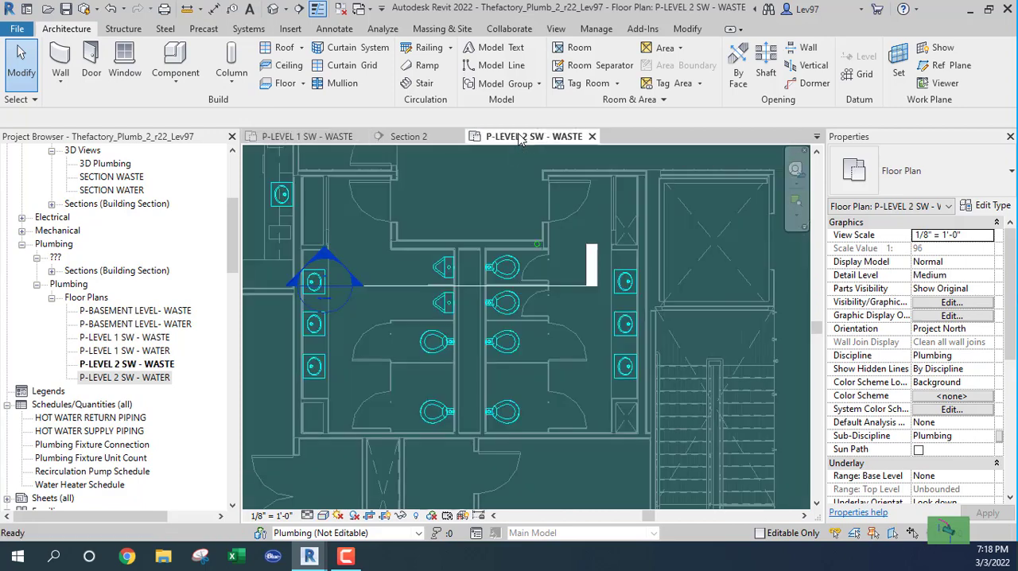
middle_click_drag(302, 270, 517, 310)
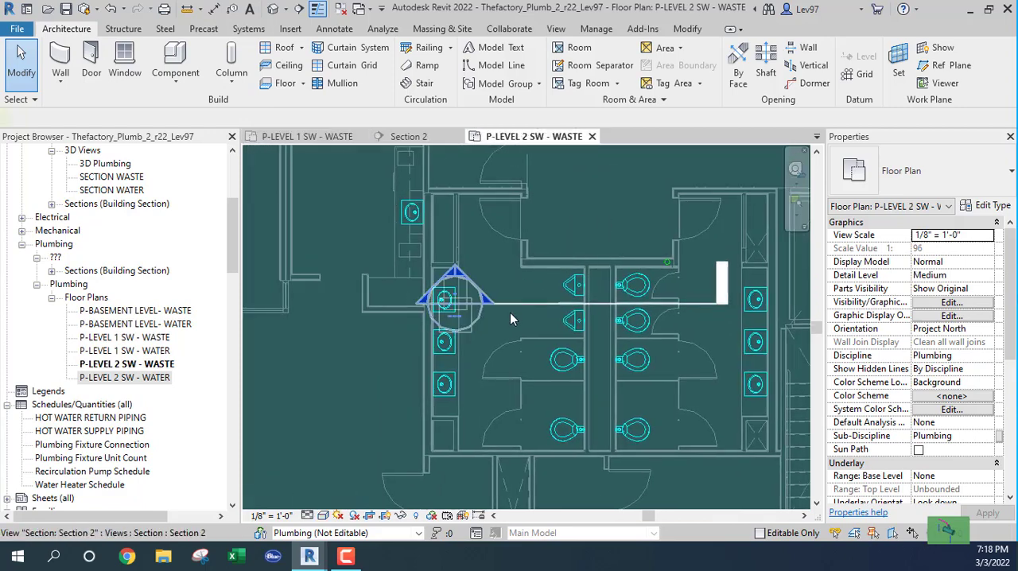
left_click(531, 305)
left_click_drag(535, 305, 359, 228)
scroll(433, 215, "up", 4)
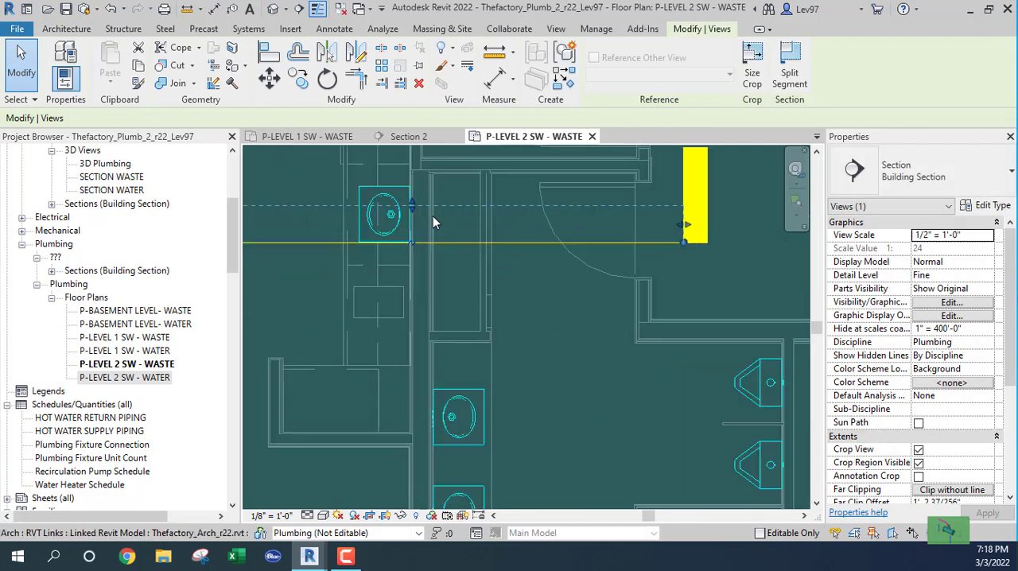
left_click_drag(417, 208, 412, 177)
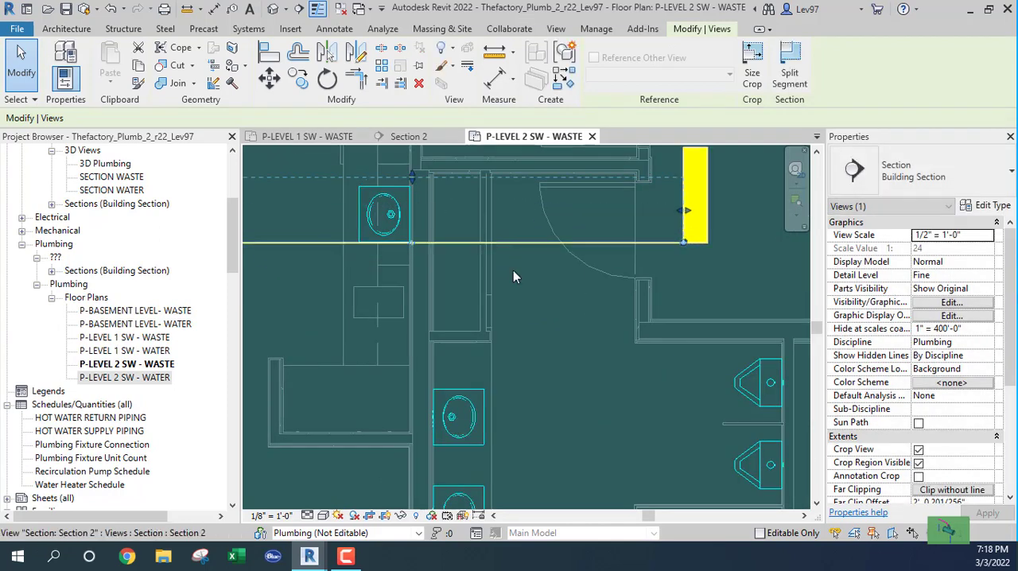
middle_click_drag(568, 324, 631, 352)
left_click(379, 308)
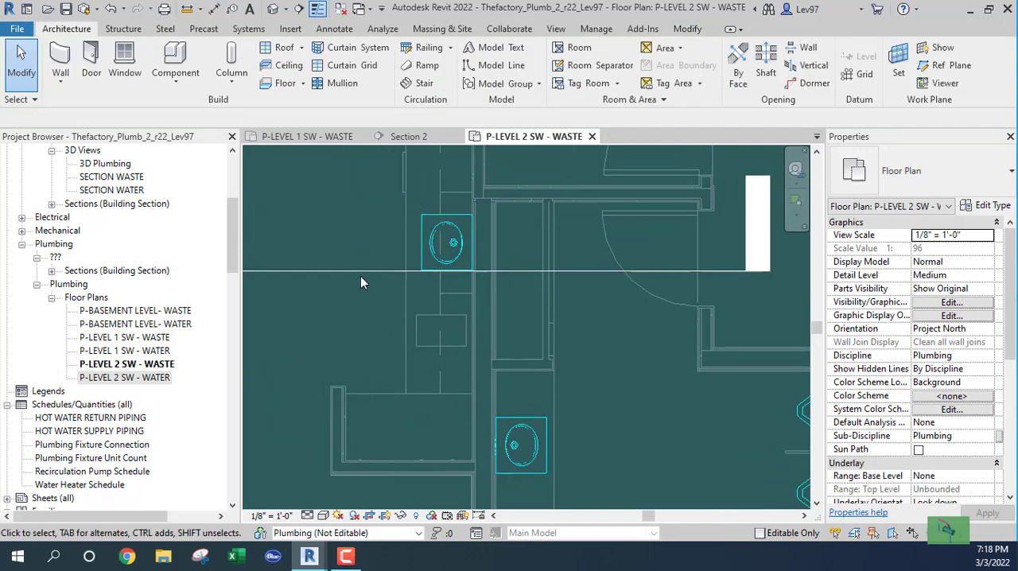
left_click(360, 272)
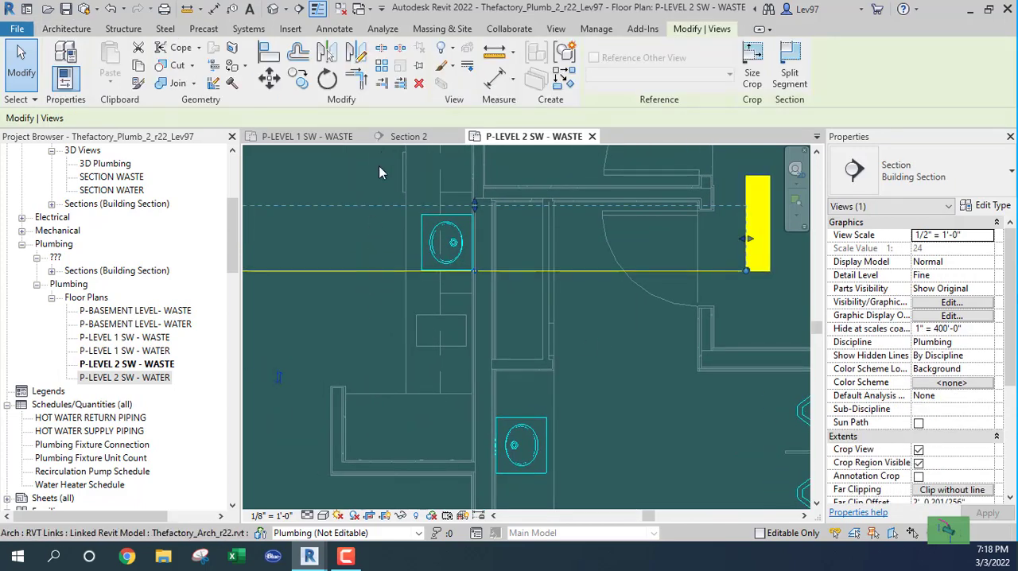
In the Section 2 view, turn off the visibility of the Plumbing - DCW, Plumbing - DHW and Plumbing - Vent filters.
left_click(408, 137)
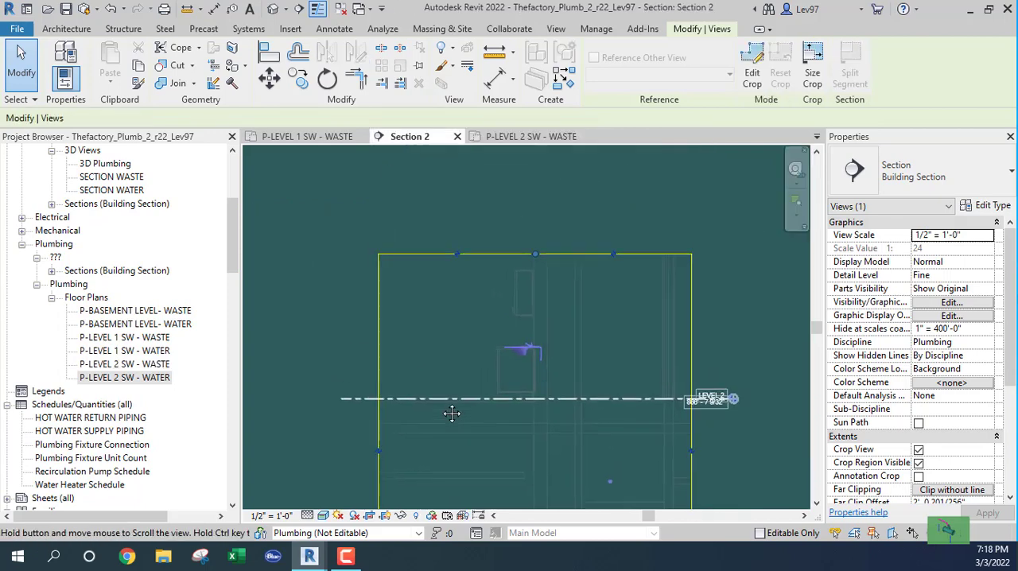
scroll(441, 365, "down", 7)
middle_click_drag(461, 413, 495, 266)
scroll(575, 223, "up", 1)
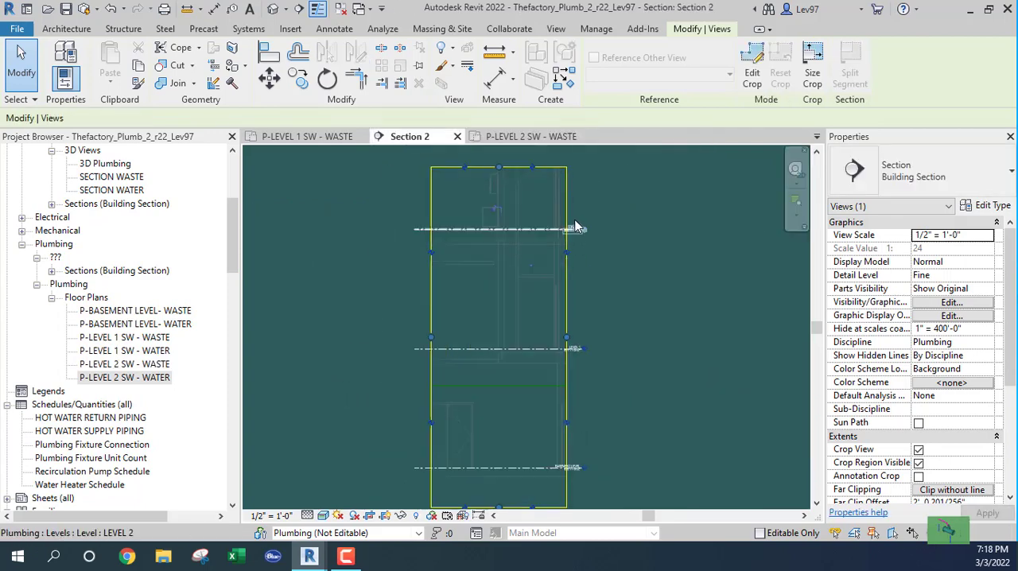
scroll(575, 226, "up", 6)
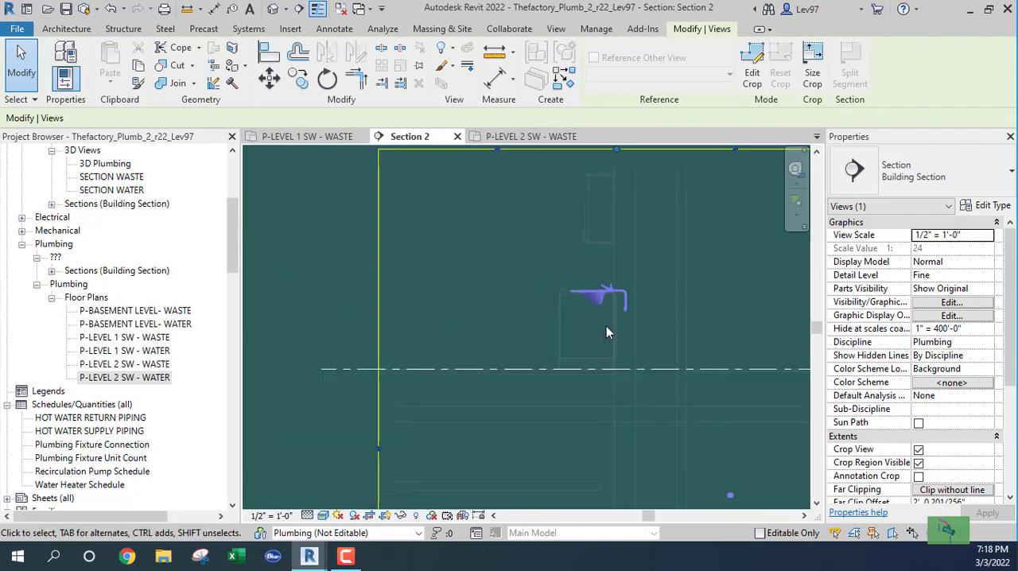
scroll(600, 322, "up", 3)
key("v")
key("v")
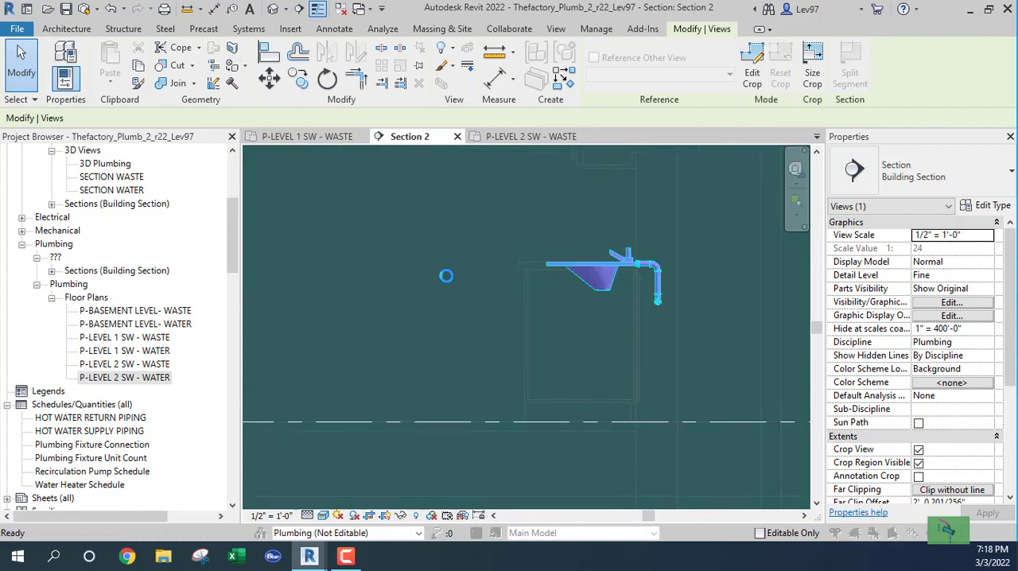
left_click(525, 65)
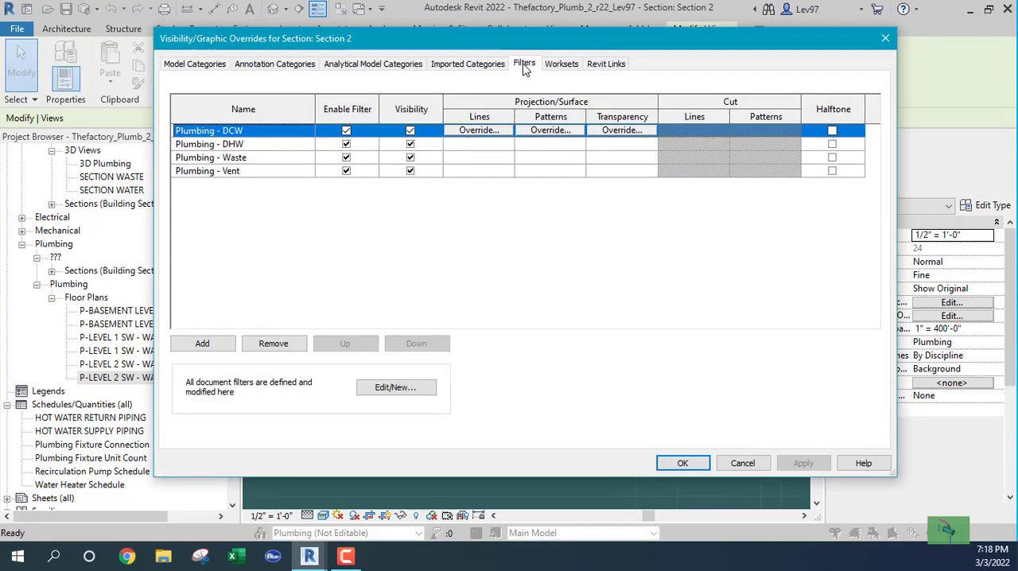
left_click(411, 145)
left_click(411, 171)
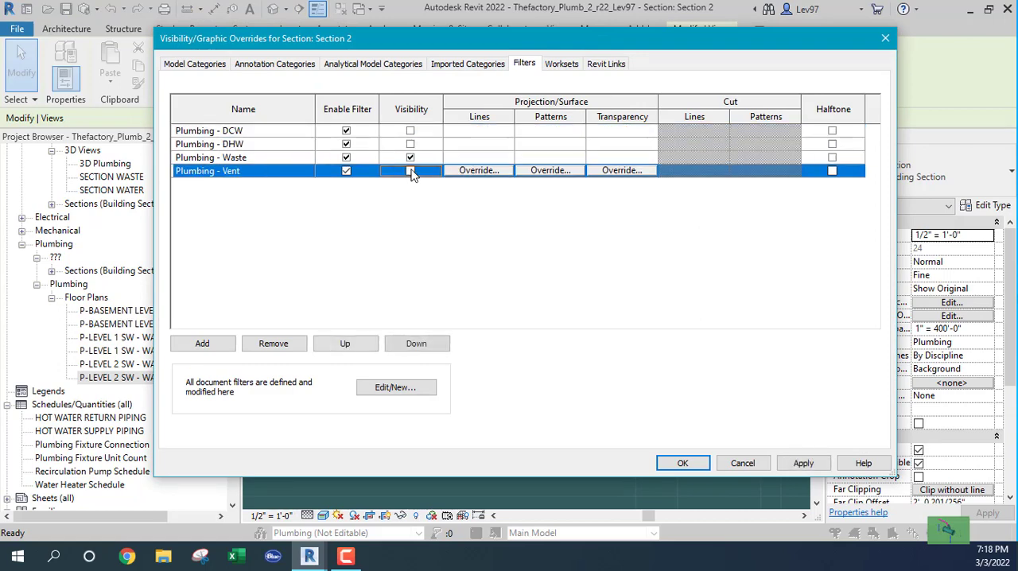
left_click(683, 464)
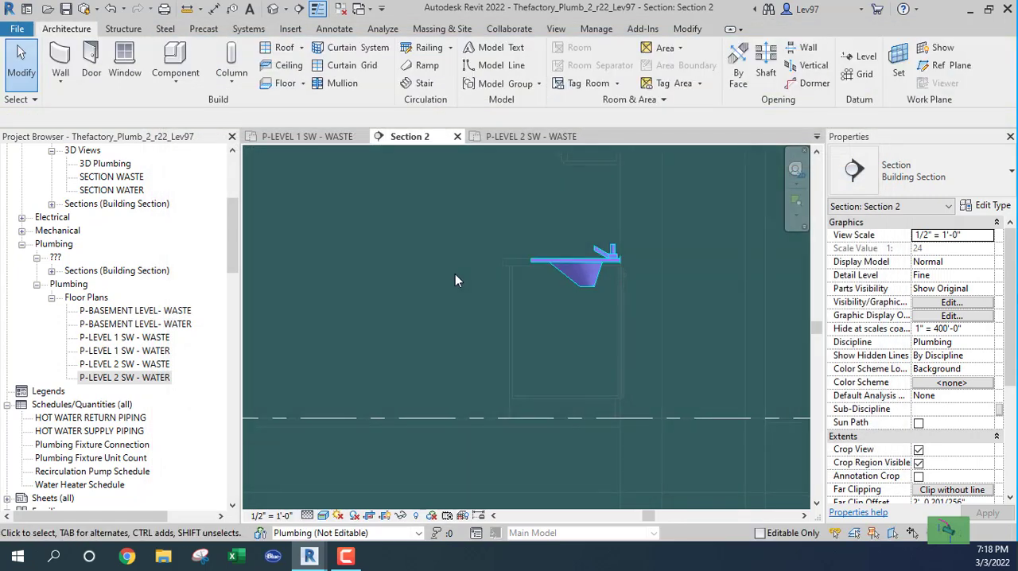
Draw a 1 1/2" PVC_Sanitary pipe from the lavatory's drain down to a middle elevation of 1' 11", and on horizontally through the wall.
middle_click_drag(451, 275, 377, 252)
right_click(376, 252)
left_click(449, 222)
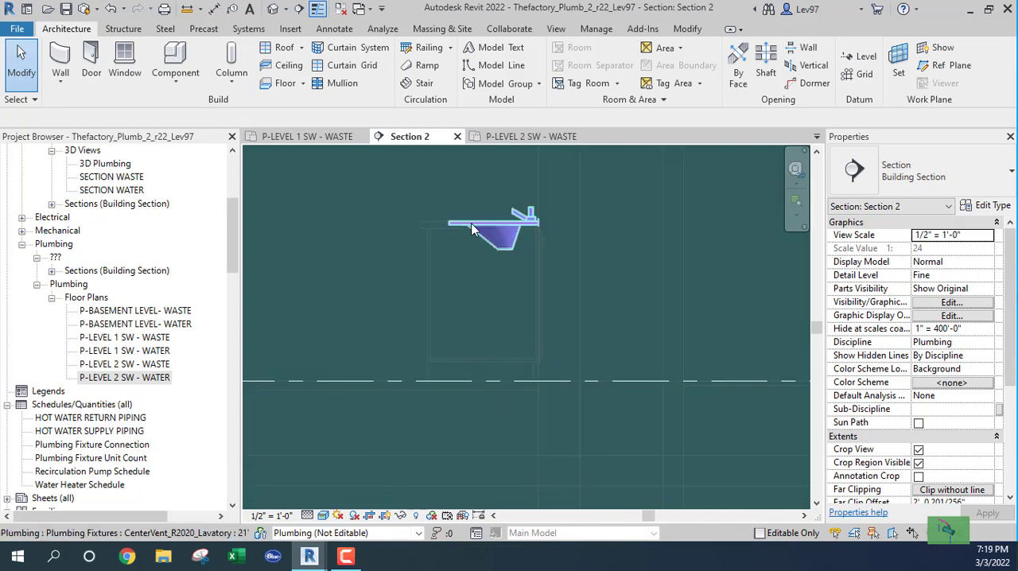
left_click(432, 253)
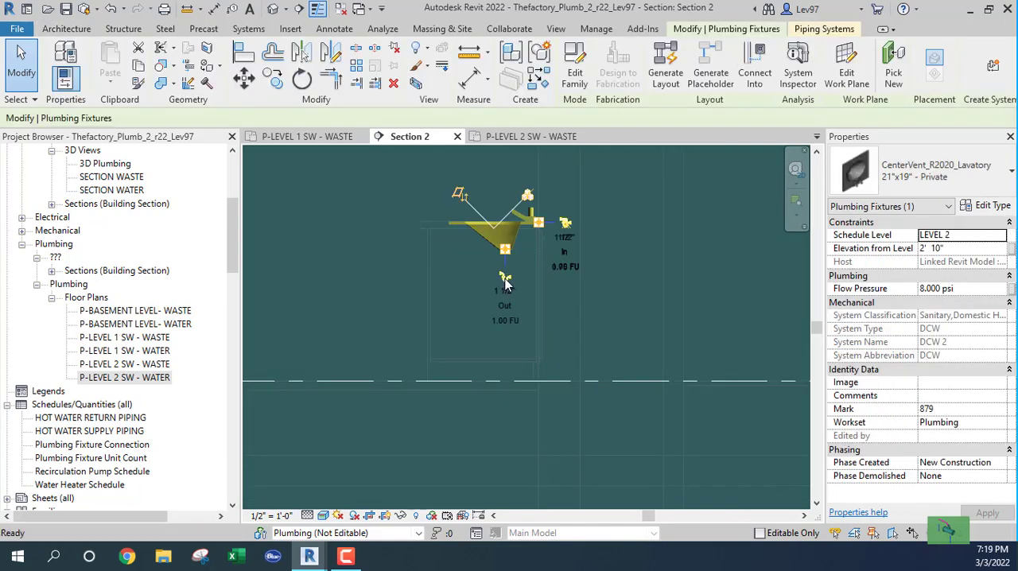
left_click(504, 279)
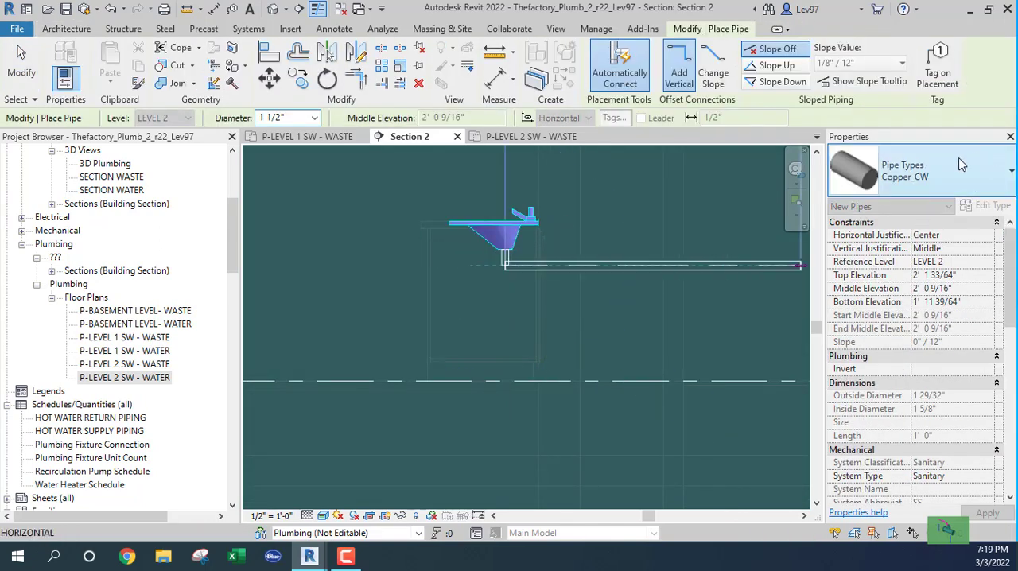
left_click(927, 169)
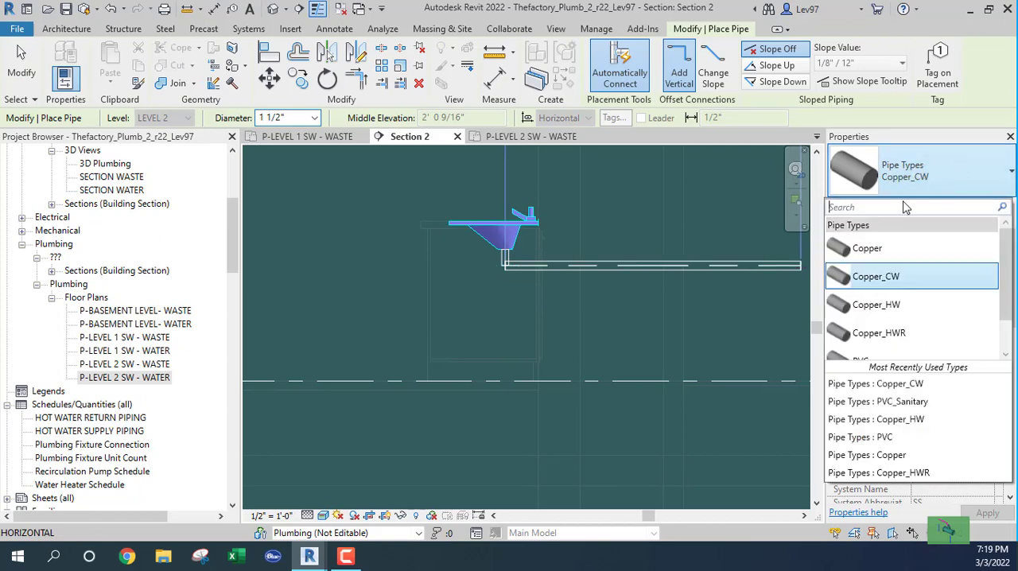
scroll(874, 350, "down", 2)
left_click(875, 347)
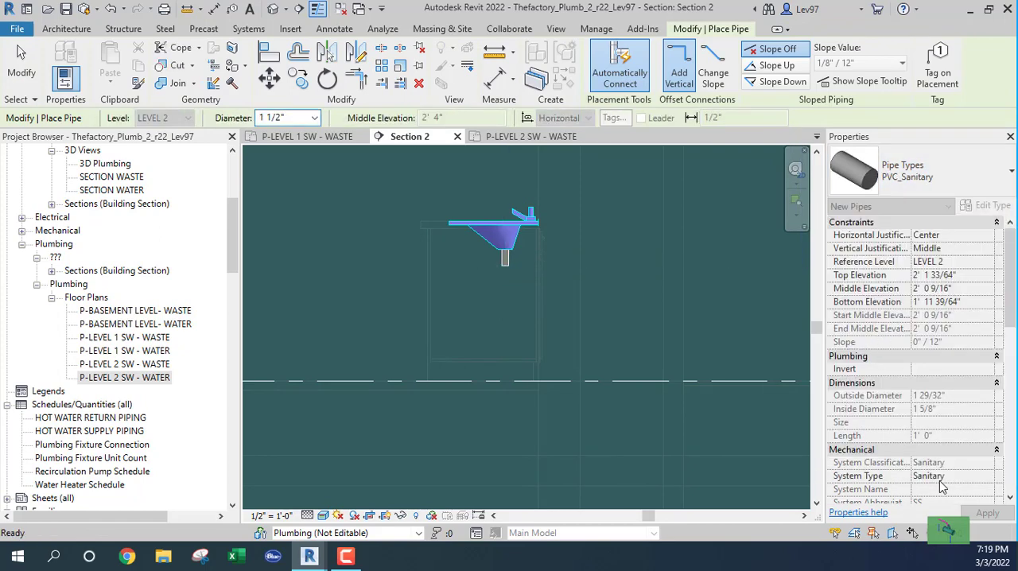
left_click(503, 270)
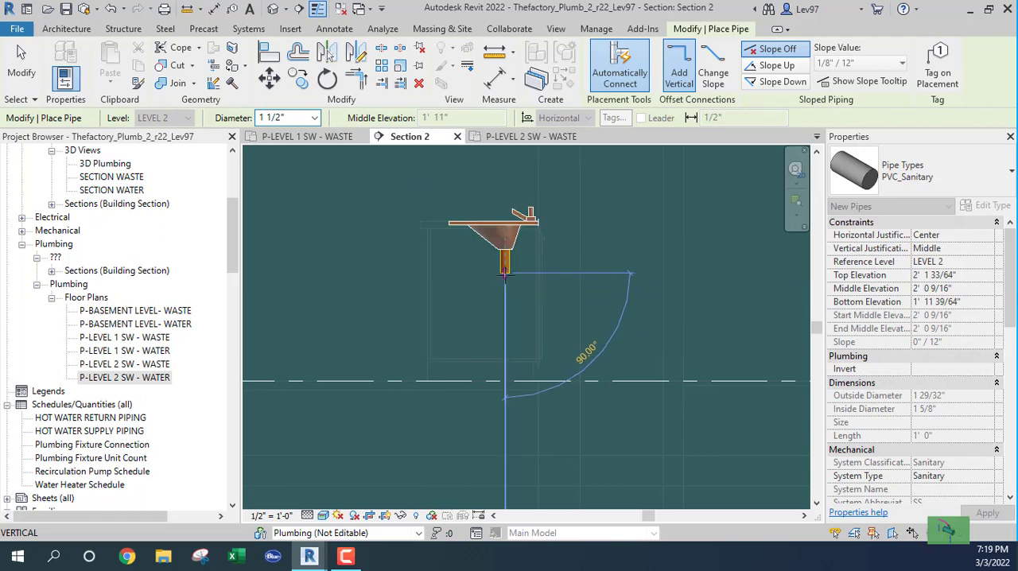
left_click(561, 273)
key("Escape")
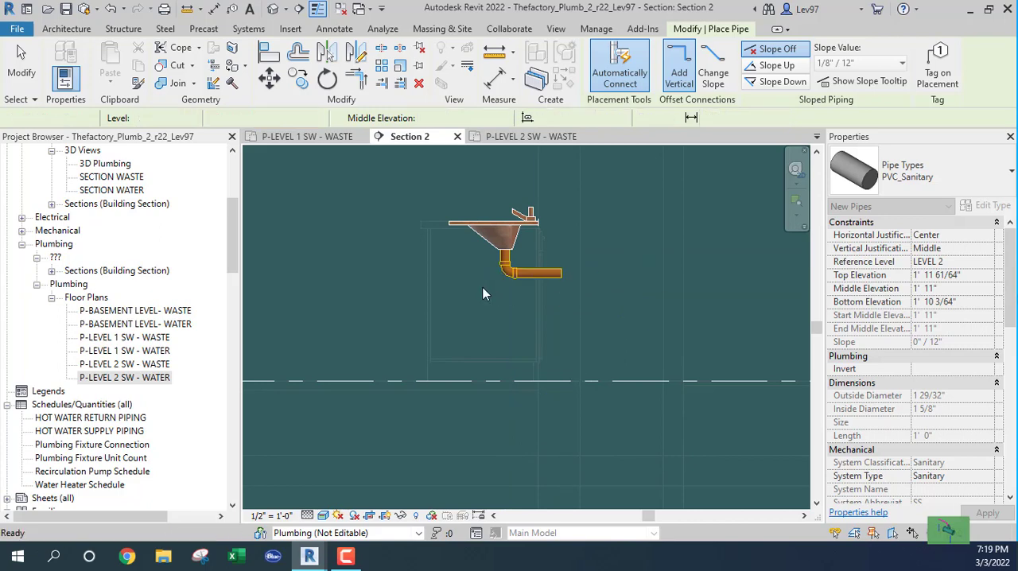
key("Escape")
Swap the elbow under the lavatory for the R20_Trap P - PVC - Sch 40 - DWV fitting and raise the horizontal waste pipe to 2' 1 1/2".
left_click(503, 276)
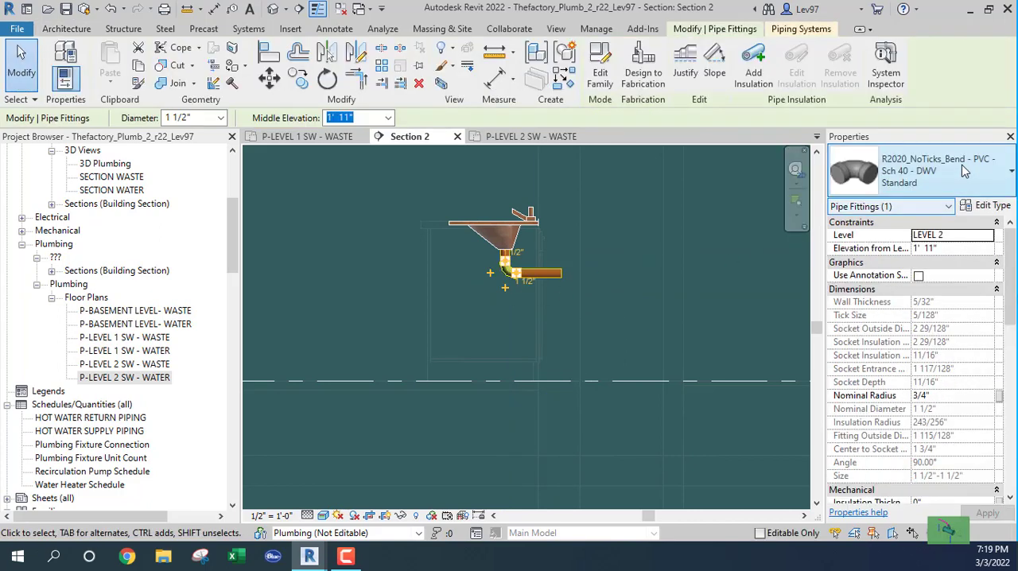
left_click(961, 164)
left_click(837, 311)
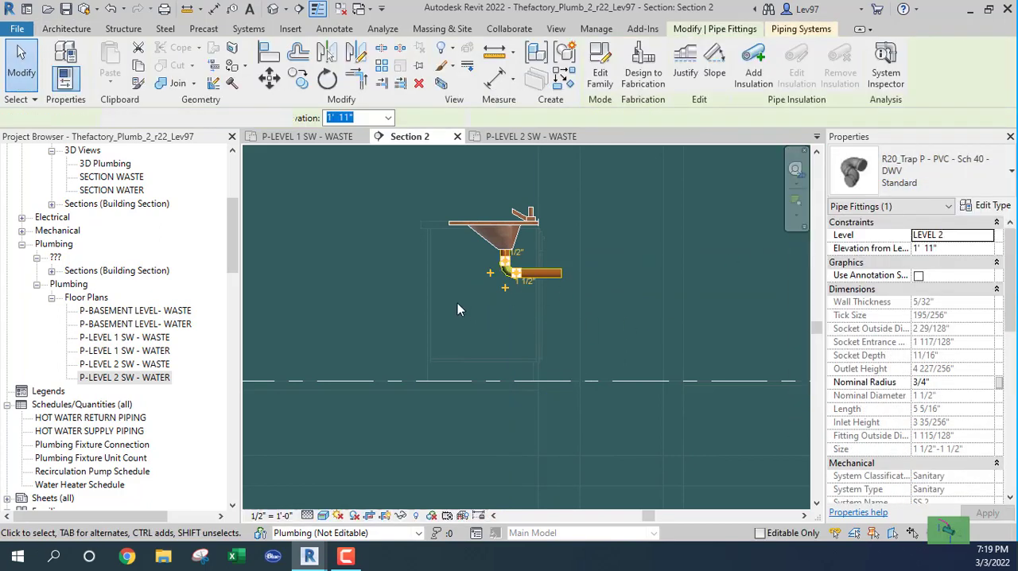
key("Escape")
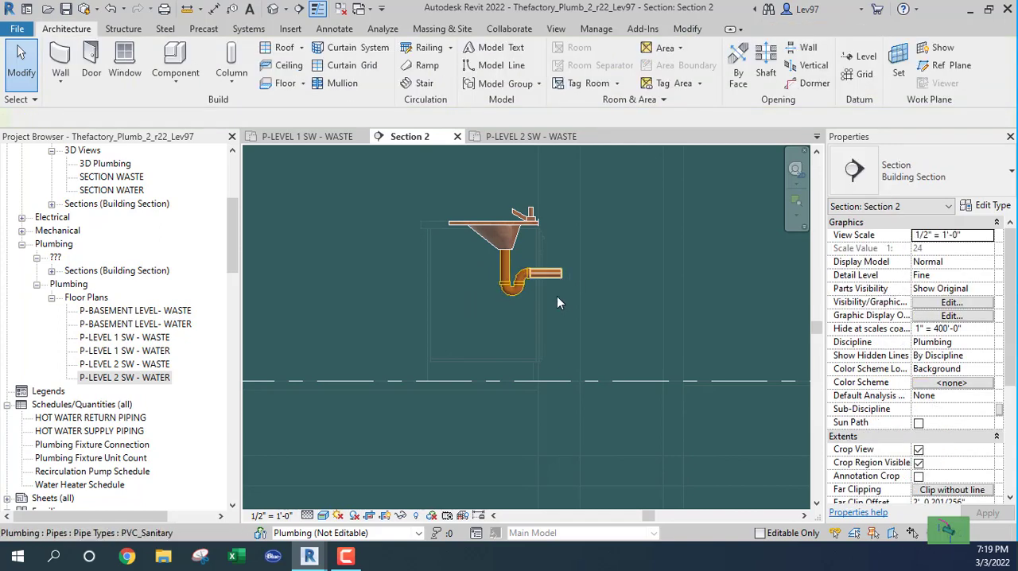
left_click(556, 276)
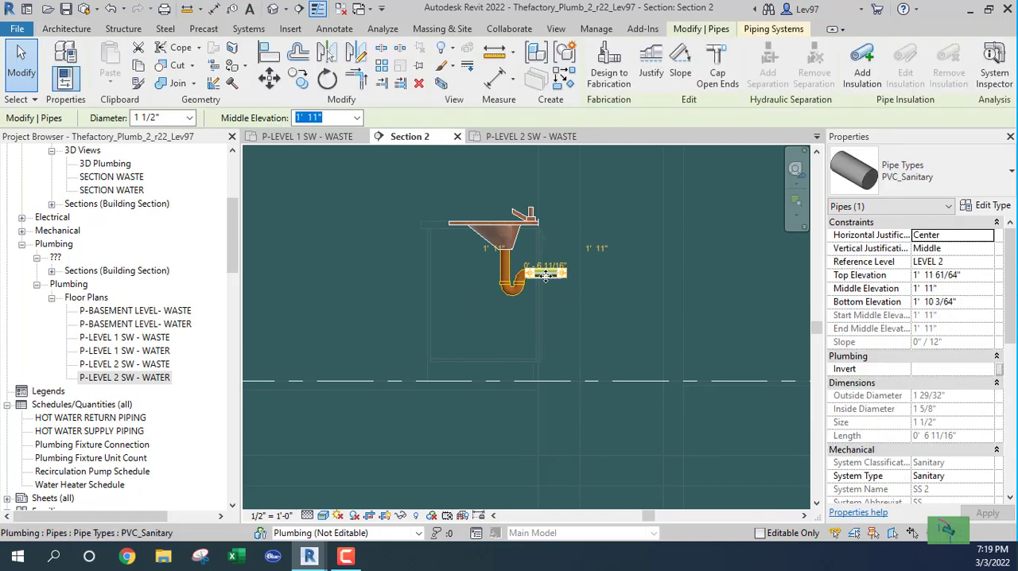
left_click_drag(547, 263, 549, 268)
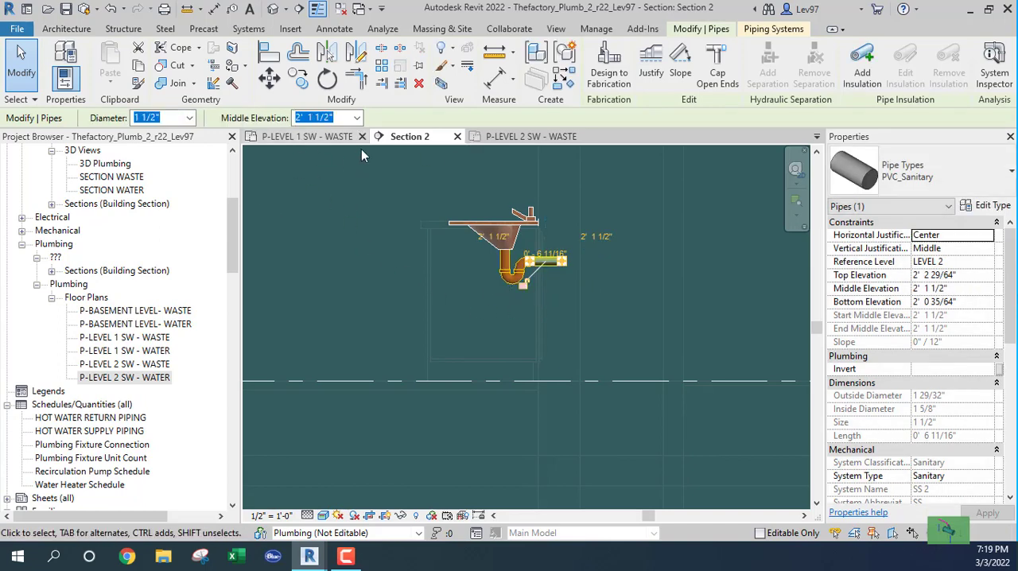
Set the P-LEVEL 2 SW - WASTE plan to Fine detail level and Realistic visual style.
left_click(534, 136)
key("Escape")
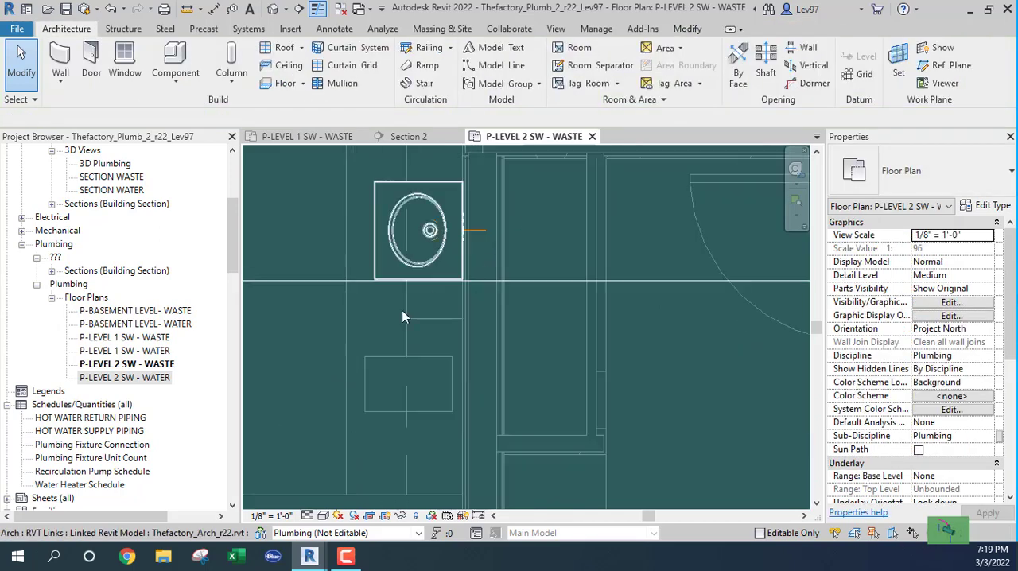
left_click(307, 516)
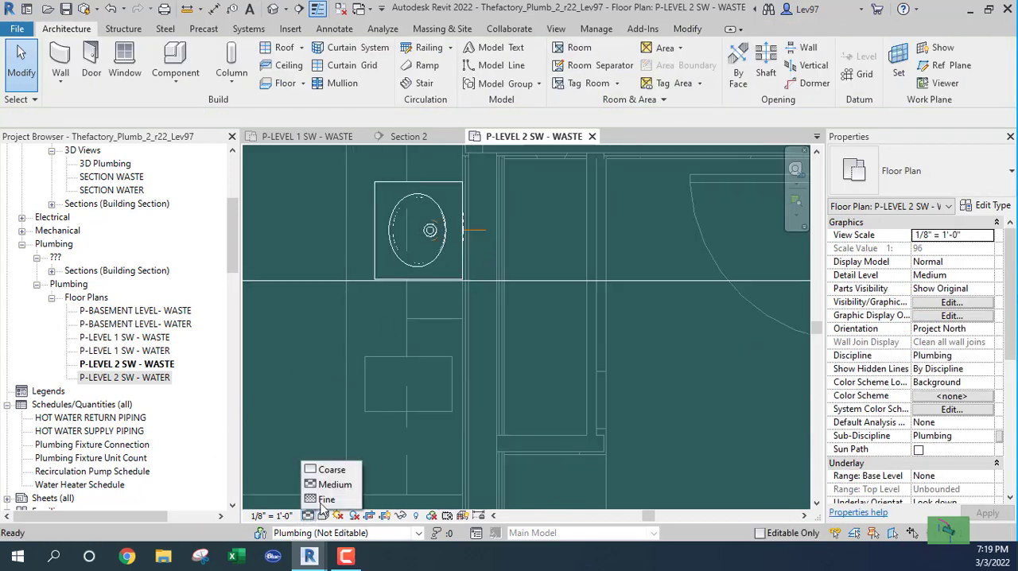
left_click(334, 499)
left_click(323, 515)
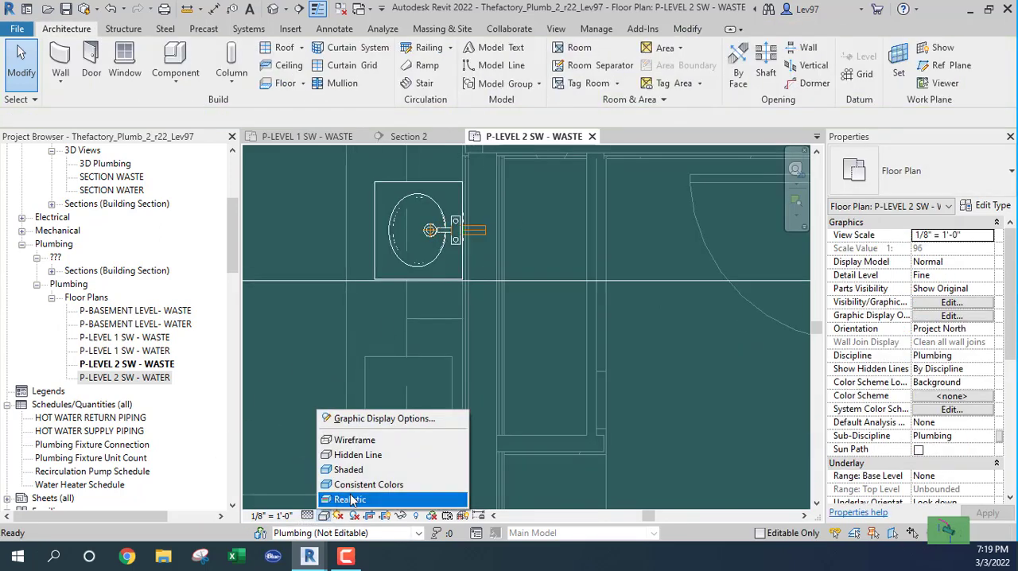
left_click(350, 500)
Draw a 1 1/2" PVC_Sanitary pipe from the end of the single lavatory's waste stub, turning 90° and running 1' 4" inside the wall.
scroll(445, 208, "up", 2)
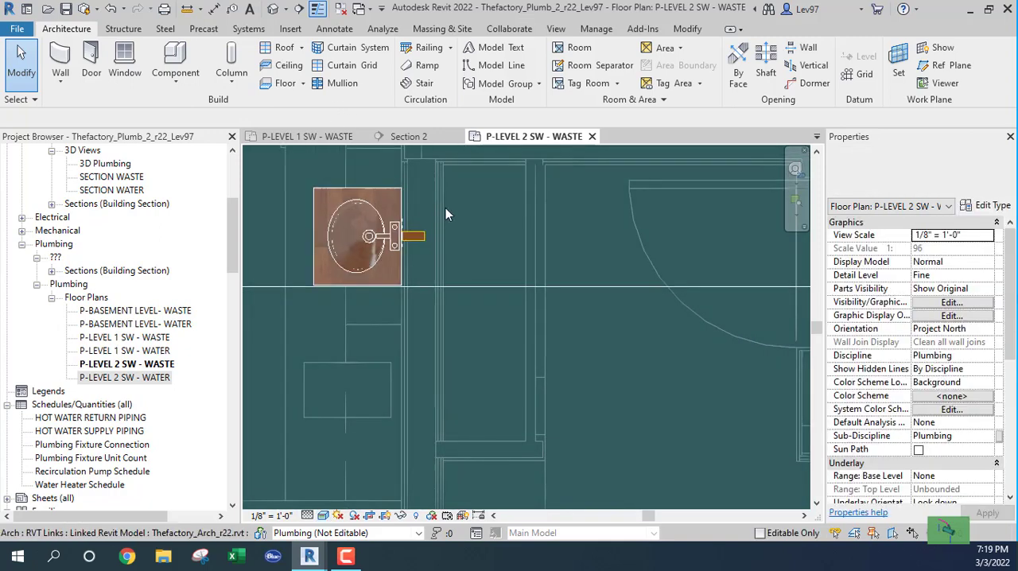
scroll(445, 208, "up", 1)
left_click(413, 246)
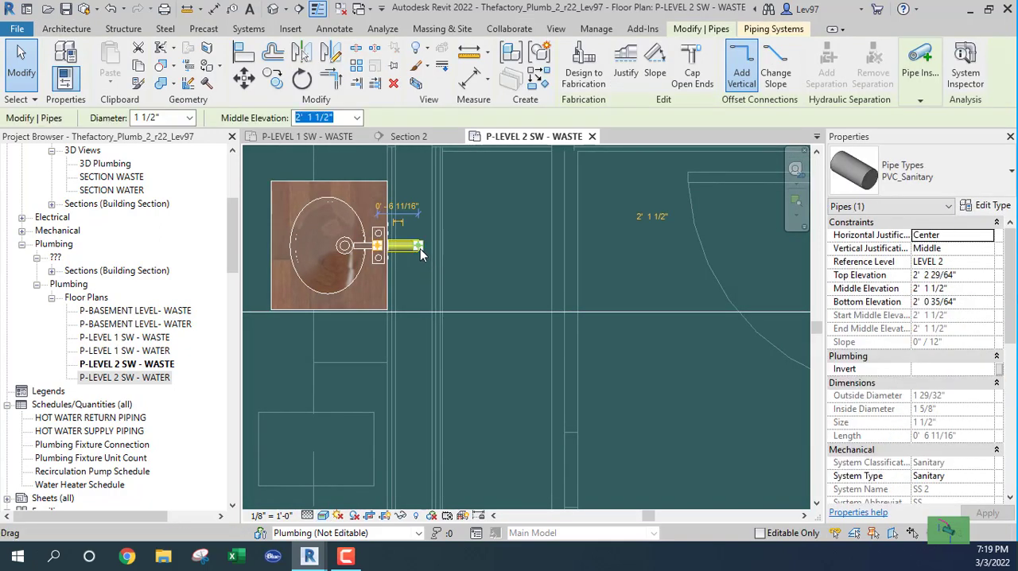
right_click(421, 253)
left_click(465, 172)
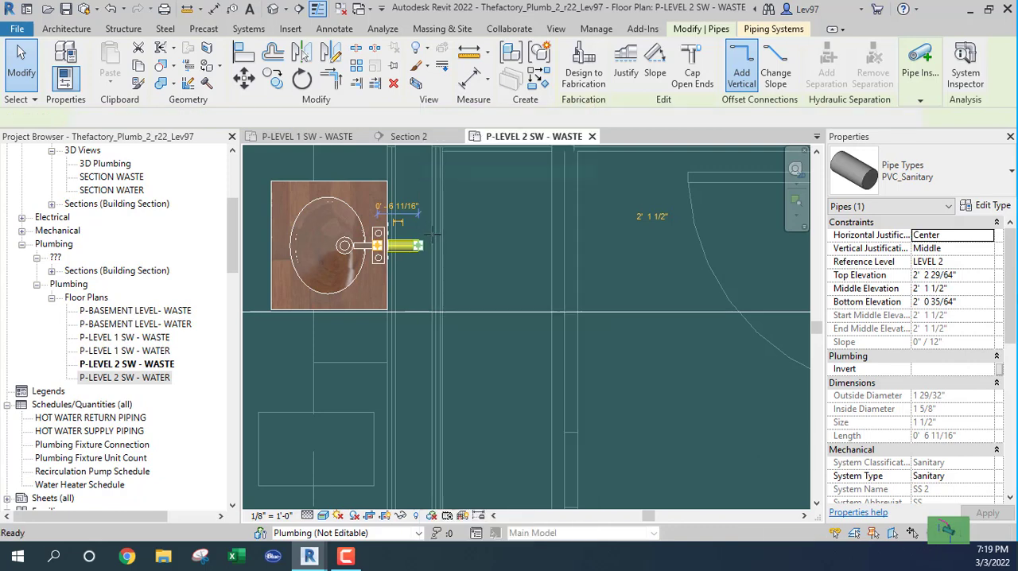
scroll(420, 311, "down", 4)
middle_click_drag(423, 391, 431, 263)
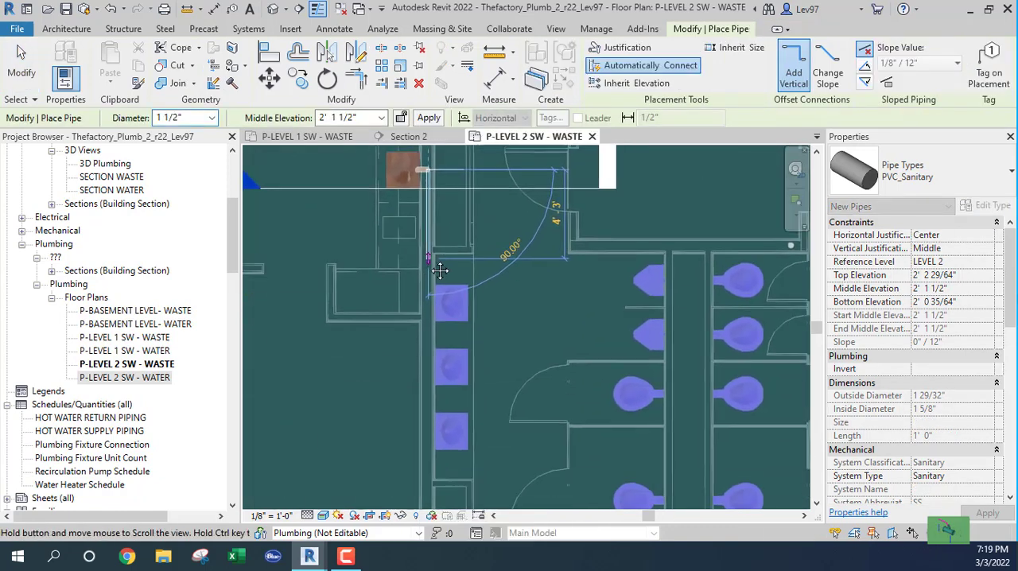
scroll(427, 297, "up", 2)
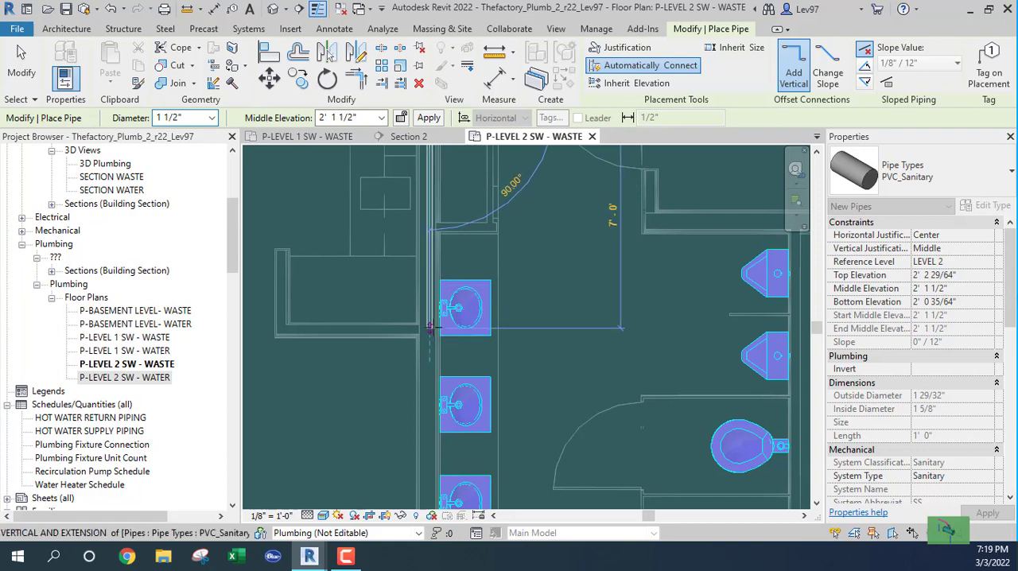
middle_click_drag(430, 245, 438, 295)
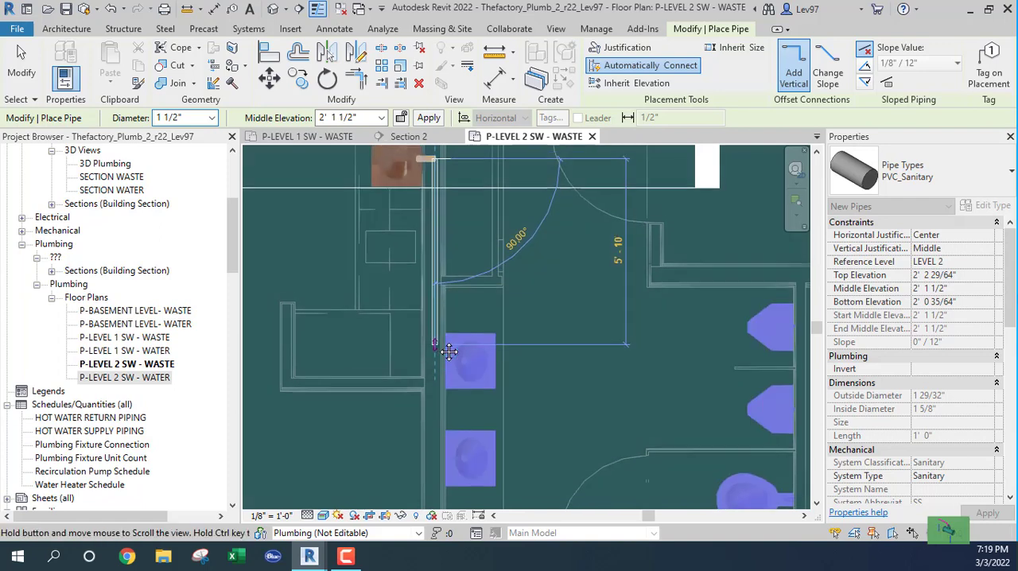
middle_click_drag(447, 356, 453, 261)
middle_click_drag(447, 403, 458, 455)
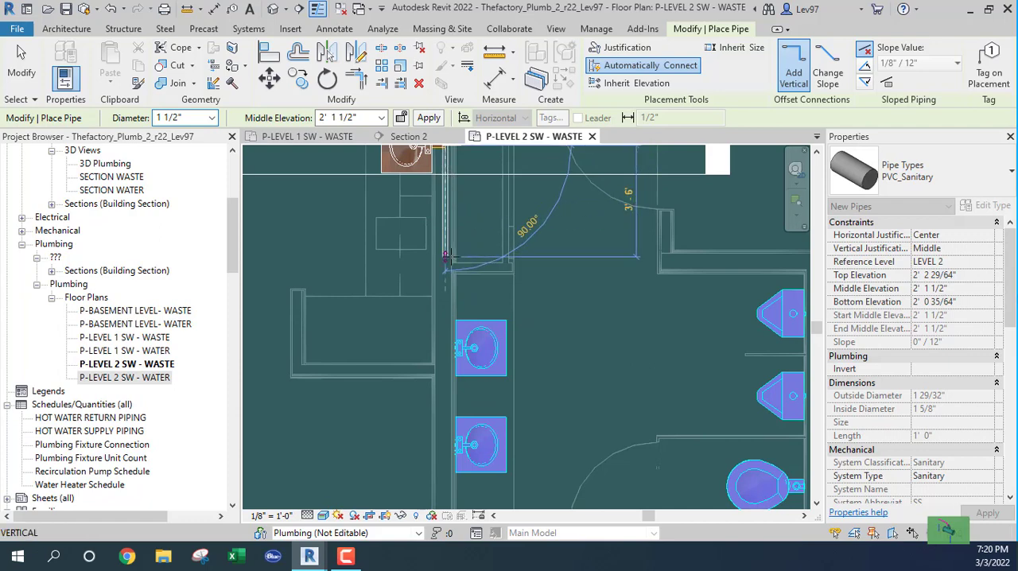
middle_click_drag(445, 212, 450, 318)
right_click(450, 319)
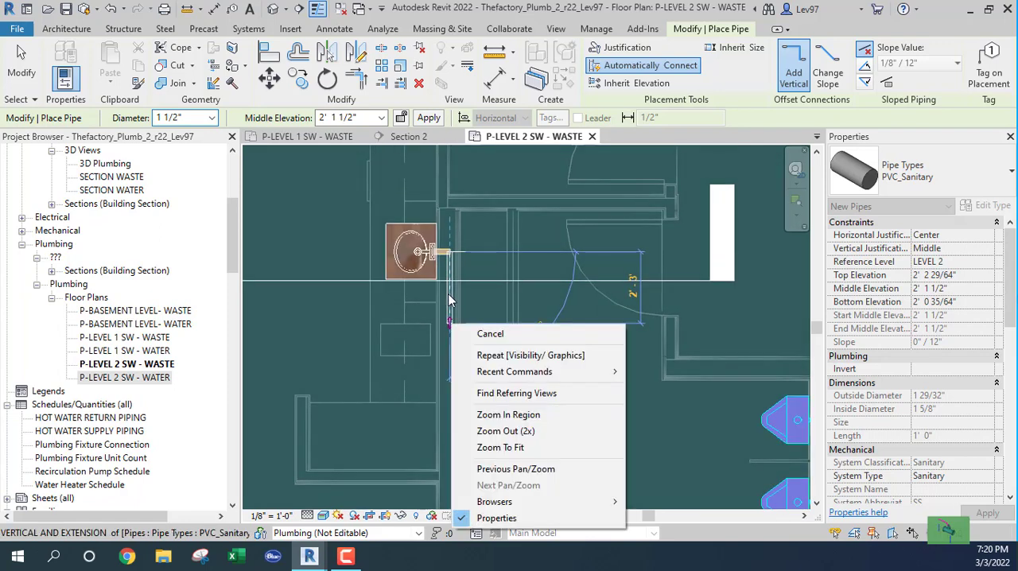
left_click(449, 293)
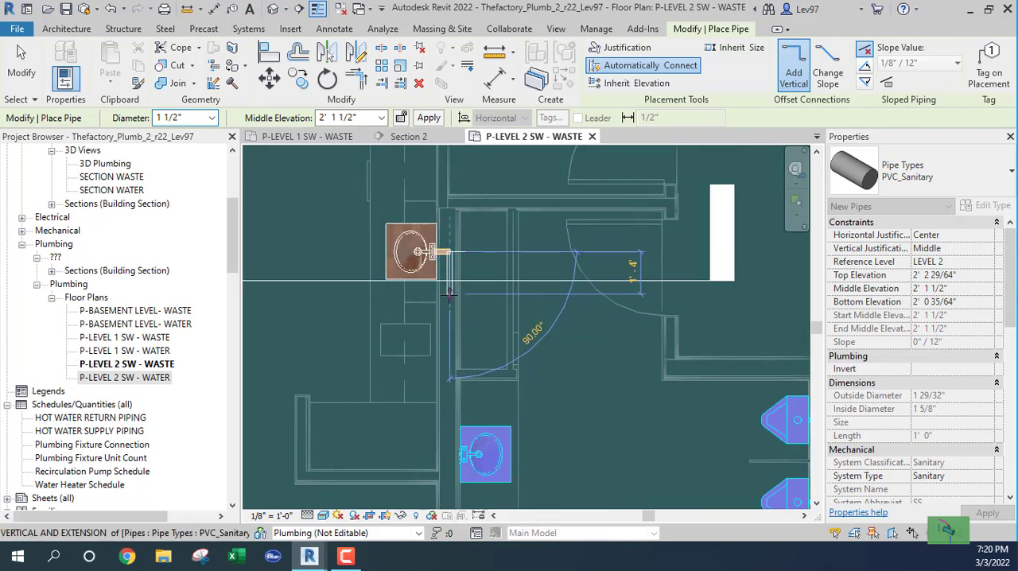
left_click(449, 293)
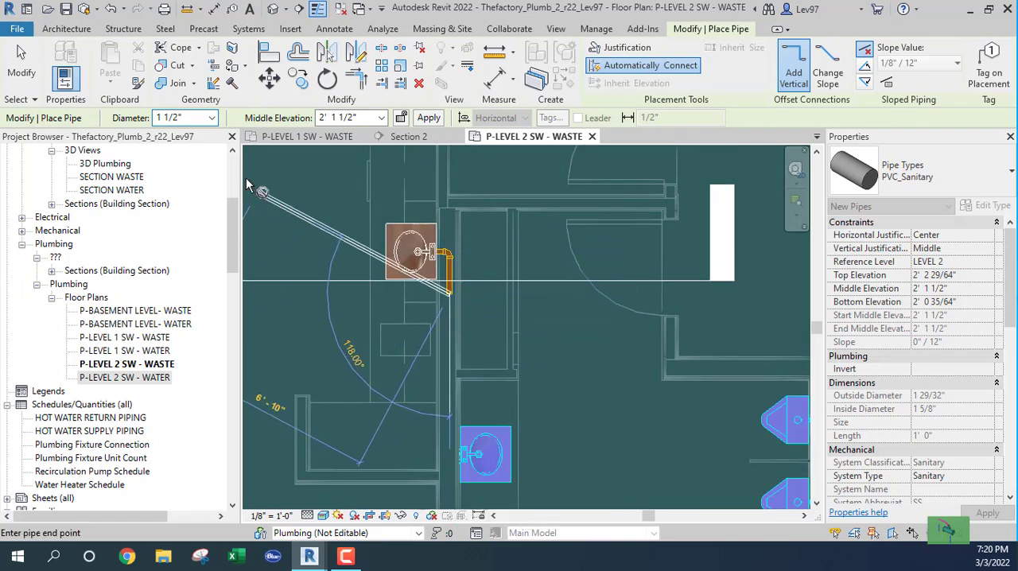
Continue the pipe at 2" diameter for about 12' 11" along the wall, ending just past the three lavatories.
left_click(212, 125)
left_click(179, 191)
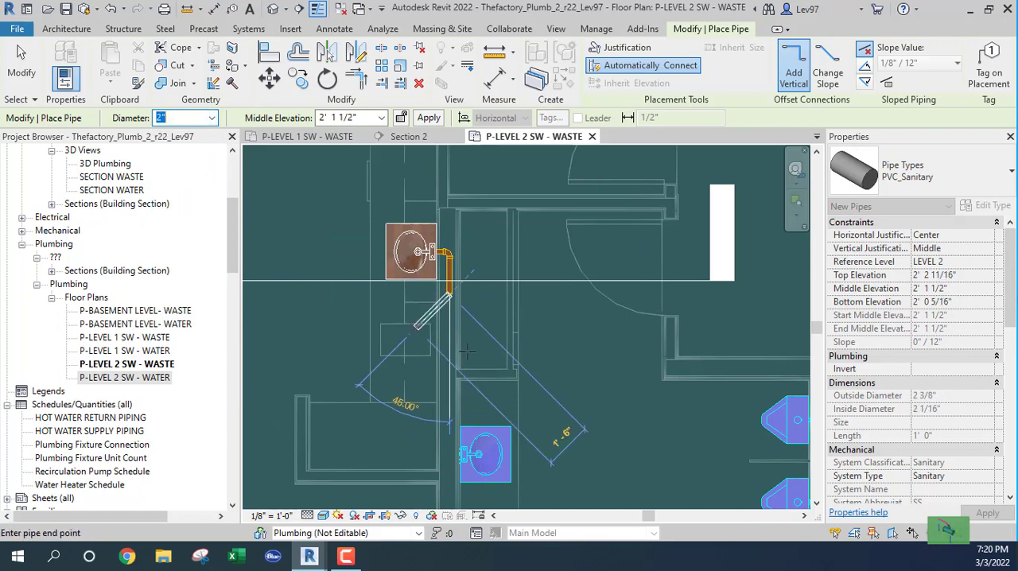
middle_click_drag(449, 382, 461, 159)
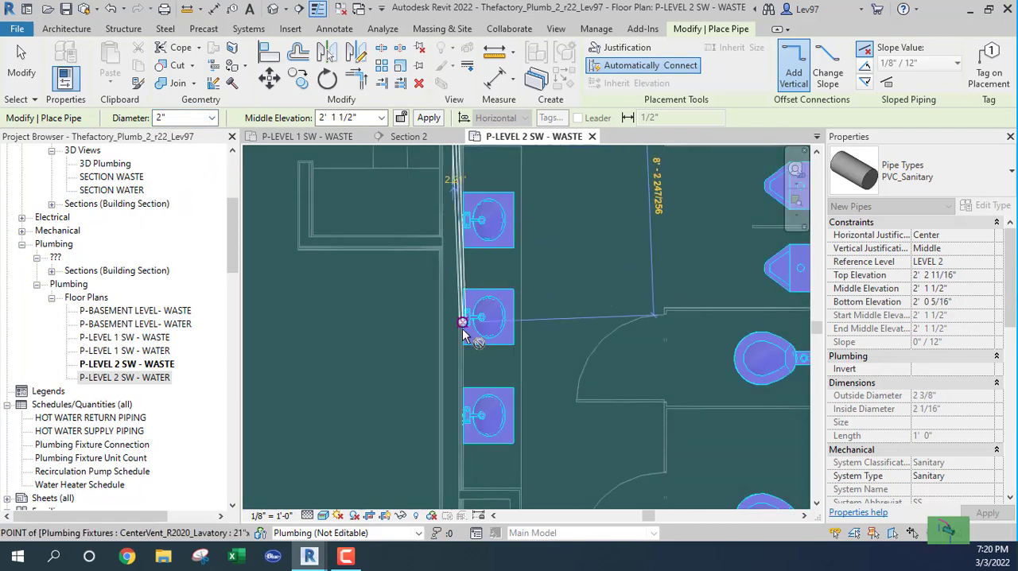
left_click(452, 470)
key("Escape")
key("Escape")
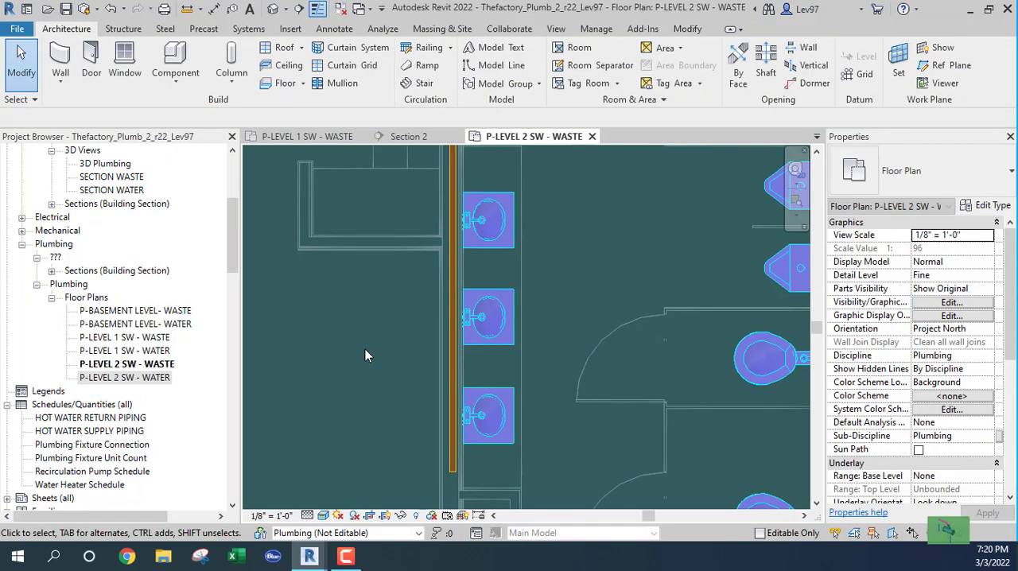
Move the Section 2 line to the first lavatory in the group of three and open the Section 2 view.
scroll(391, 399, "up", 4)
scroll(463, 378, "down", 6)
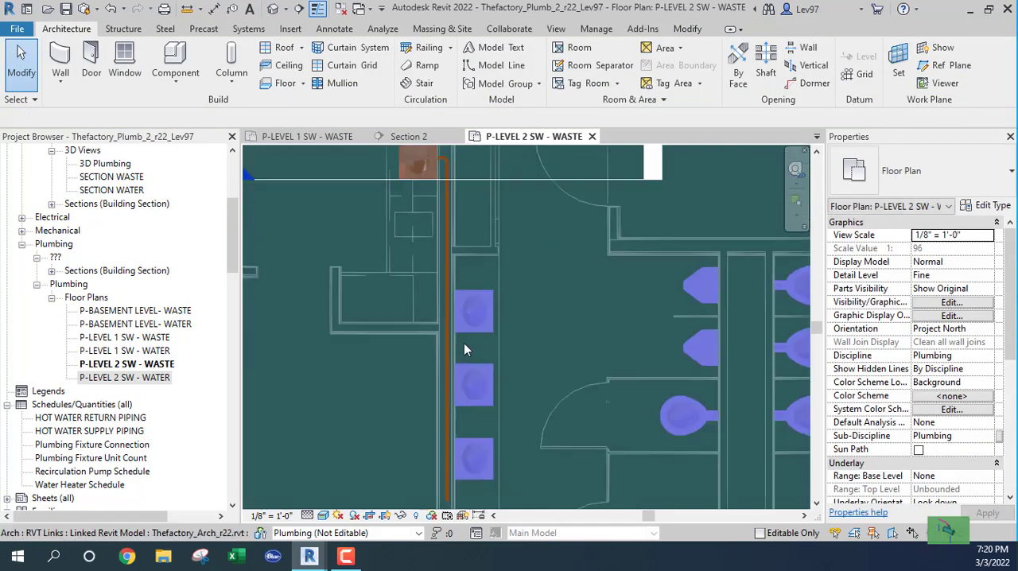
left_click(399, 251)
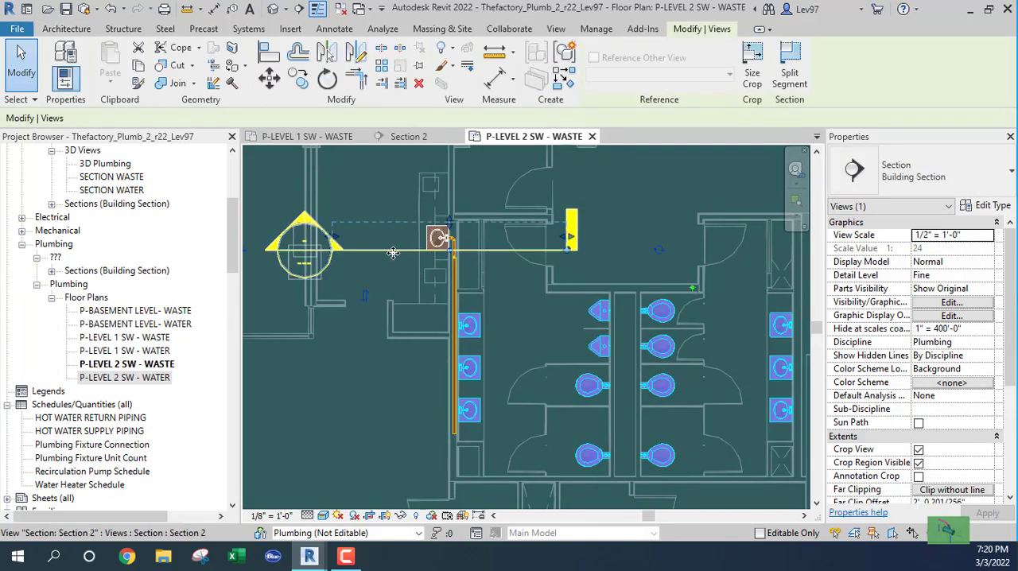
left_click_drag(393, 250, 407, 341)
left_click(408, 136)
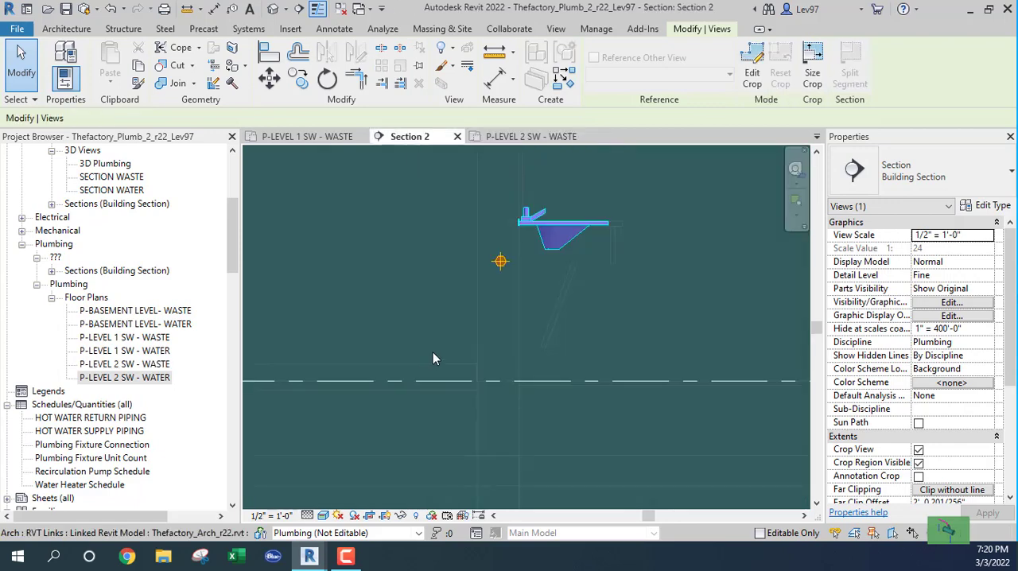
Draw a 1 1/2" PVC_Sanitary pipe from the lavatory's drain straight down to a middle elevation of 1' 10".
left_click(543, 302)
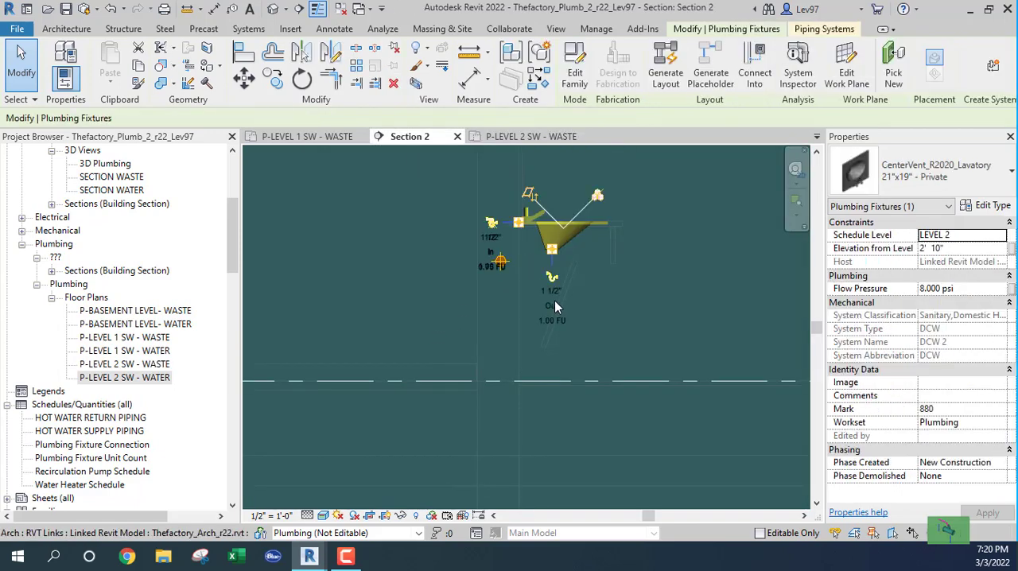
left_click(550, 277)
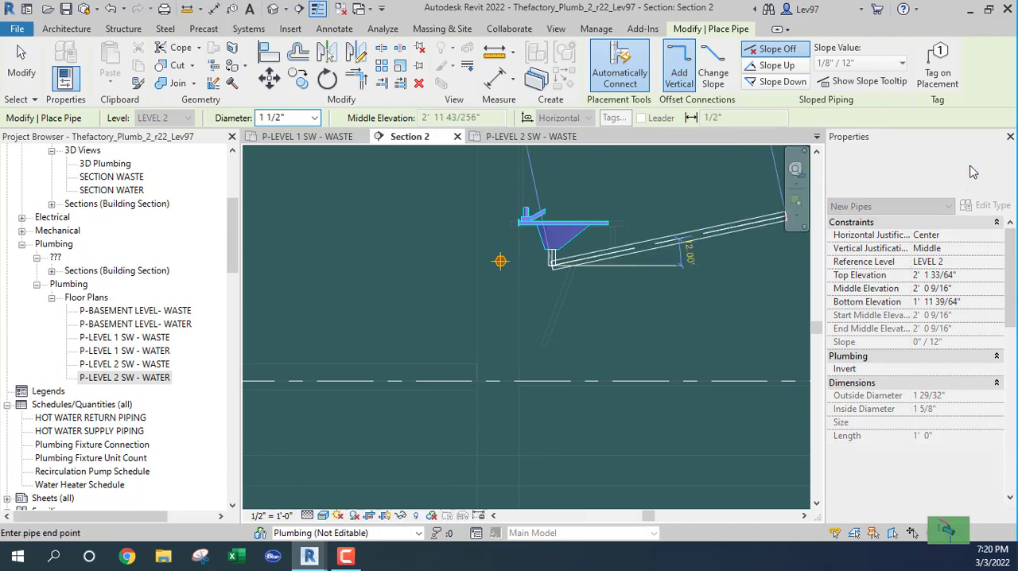
left_click(912, 175)
scroll(881, 360, "down", 1)
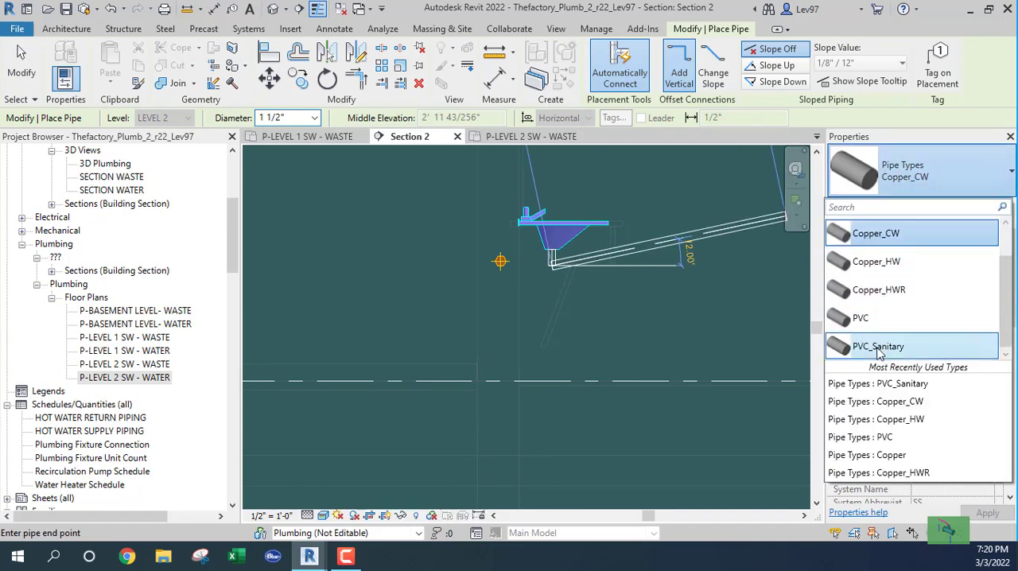
left_click(879, 348)
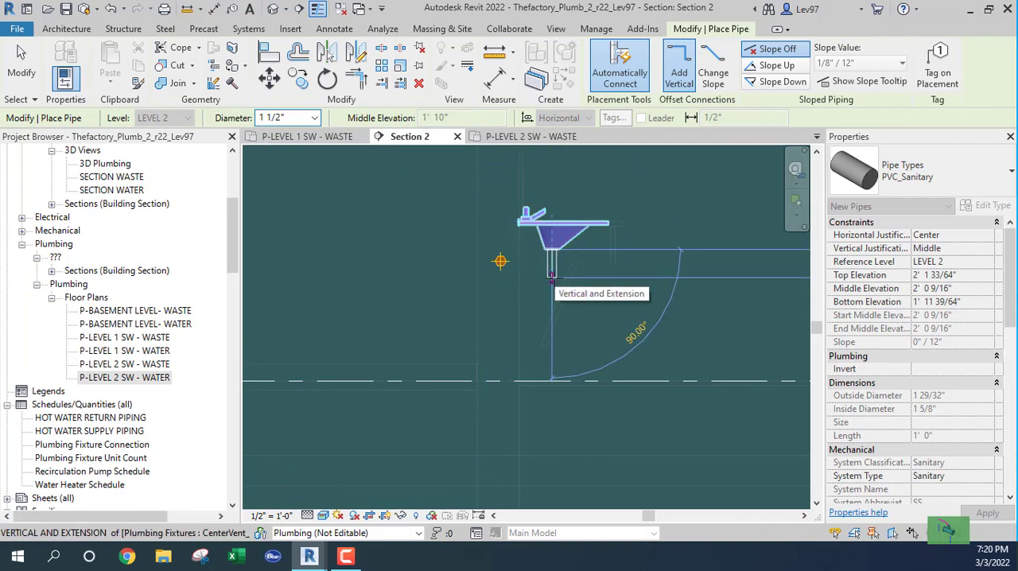
left_click(551, 277)
scroll(556, 279, "up", 2)
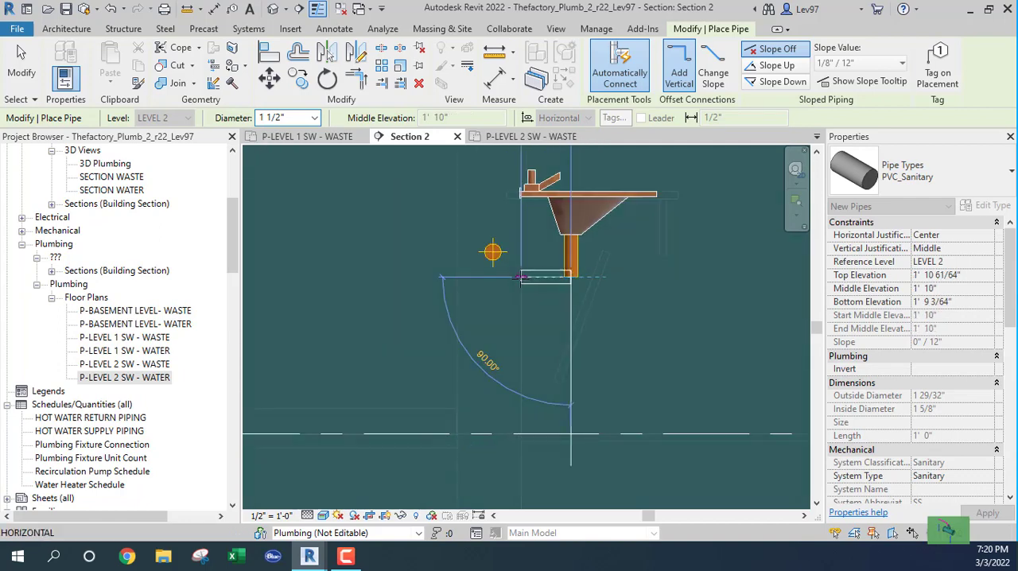
key("Escape")
key("Escape")
scroll(566, 302, "down", 2)
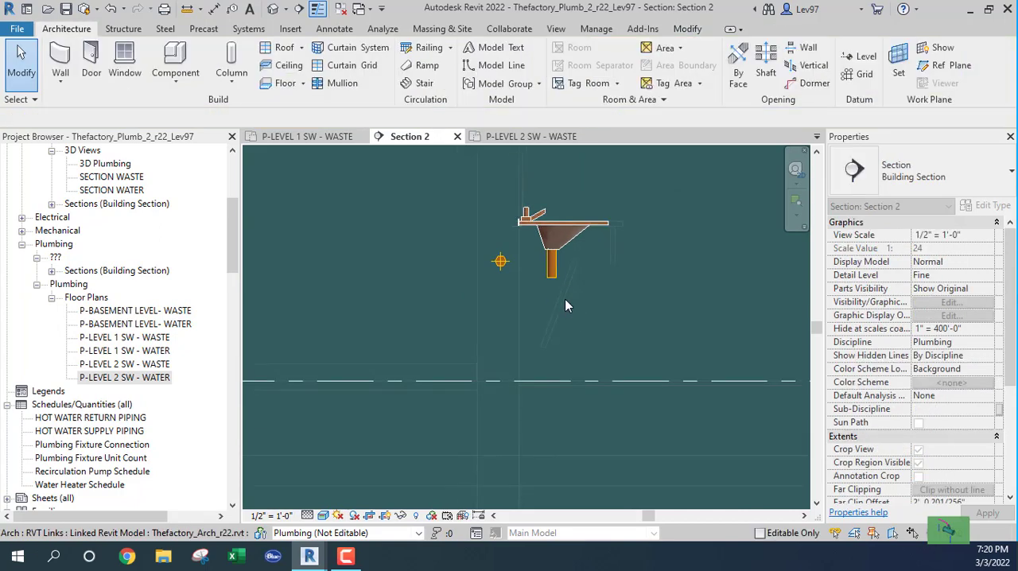
Set the middle elevation of the 2" waste pipe in the wall to 1' 11".
left_click(501, 264)
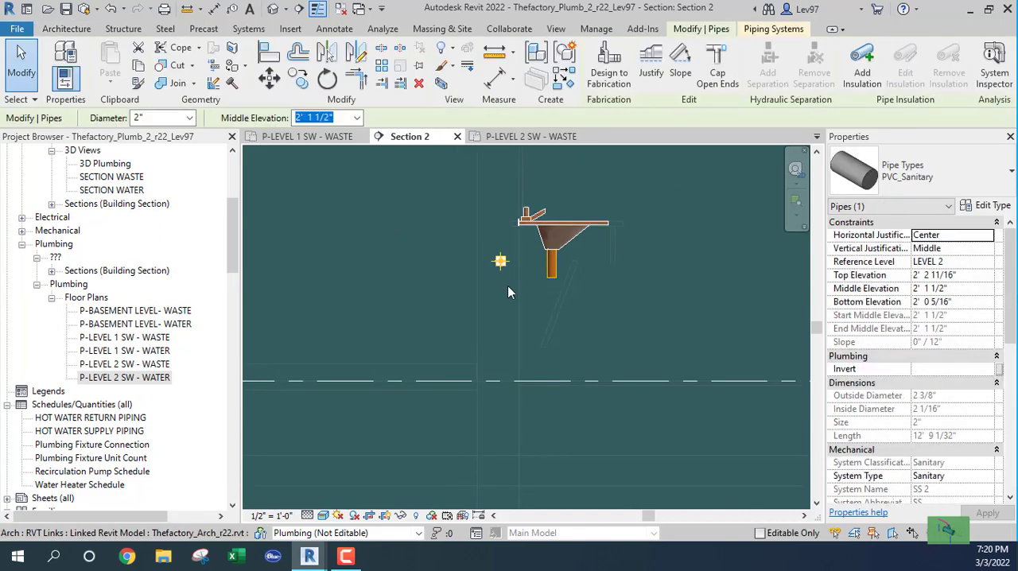
key("Down")
key("Down")
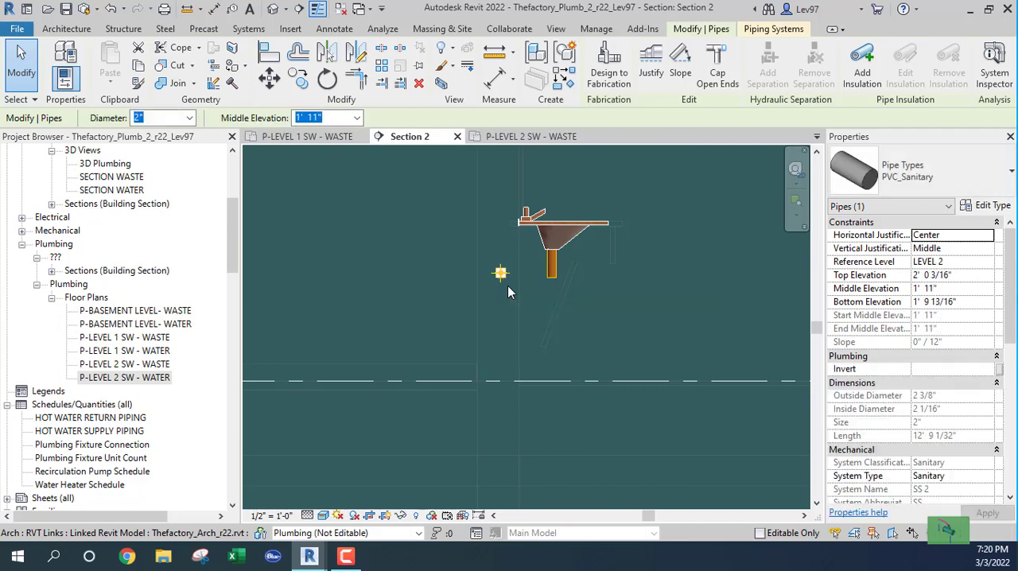
key("Escape")
Replace the lavatory's drop pipe with a 1 1/2" PVC_Sanitary pipe down to 1' 11" and horizontally into the 2" waste pipe.
left_click(549, 272)
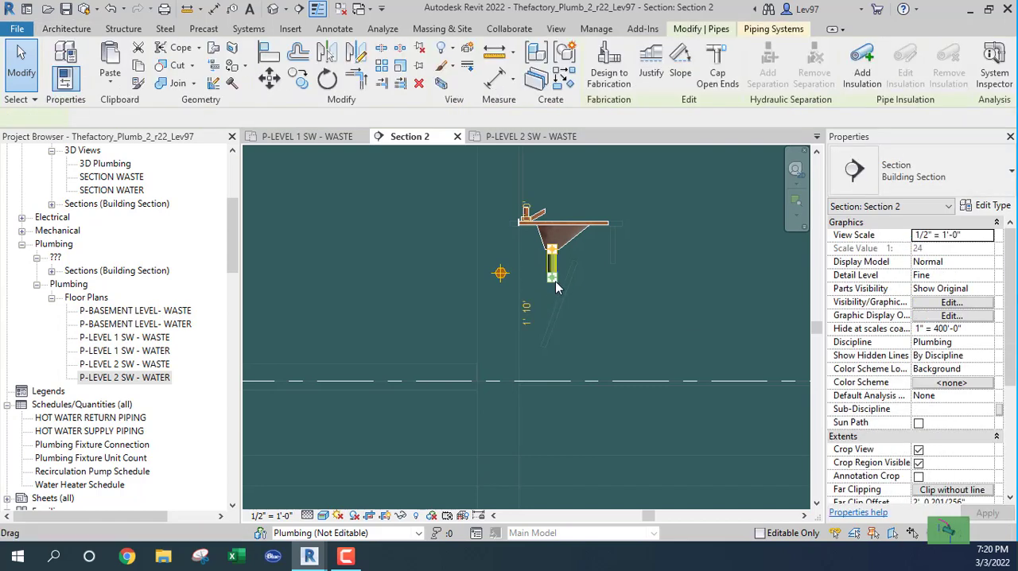
key("Delete")
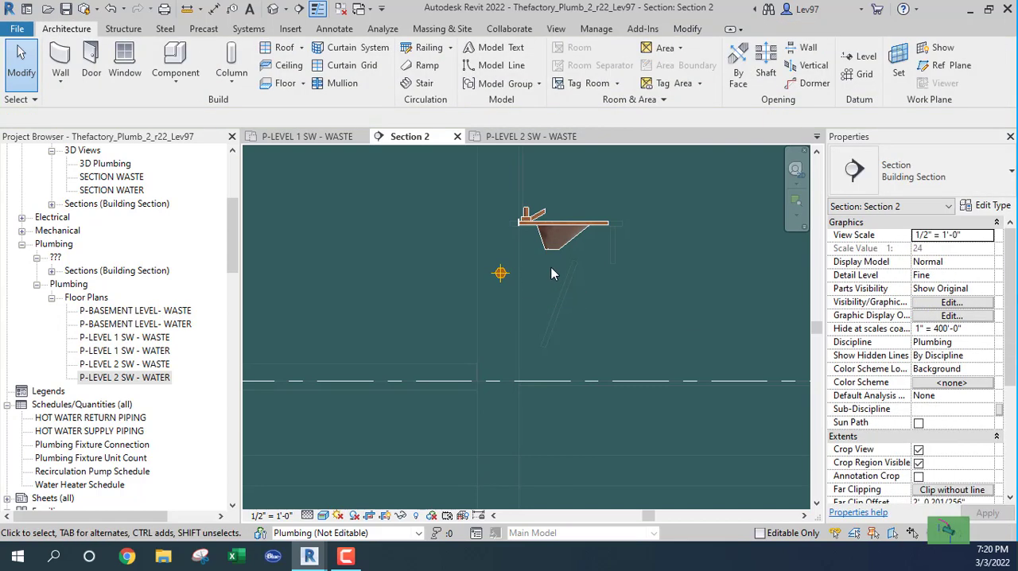
left_click(537, 228)
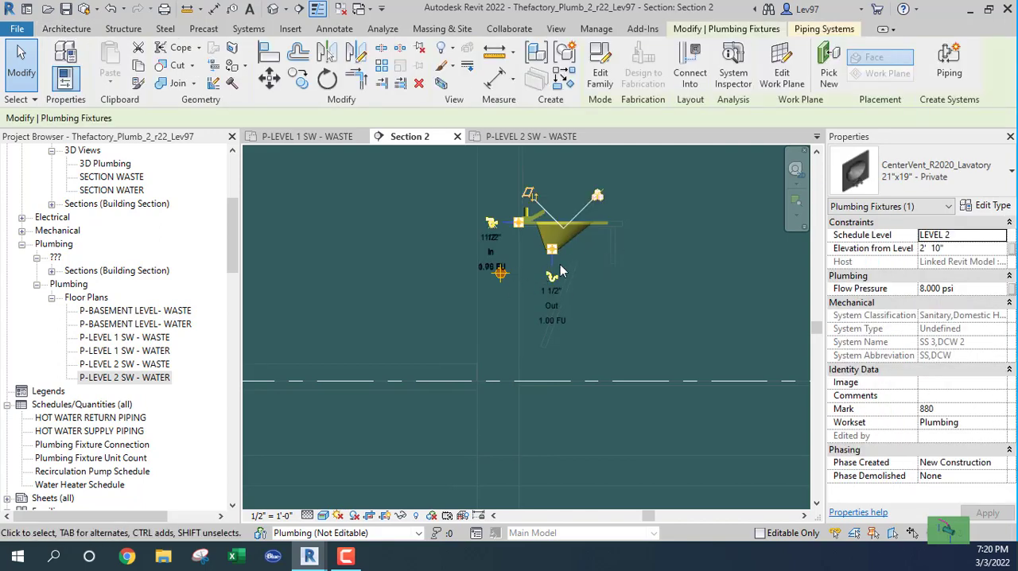
scroll(565, 256, "up", 5)
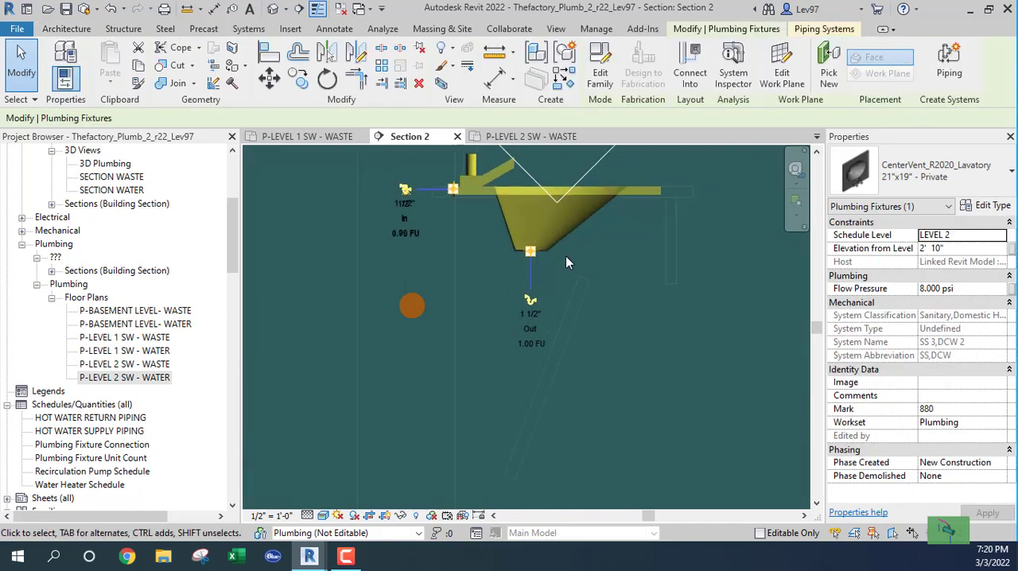
left_click(525, 311)
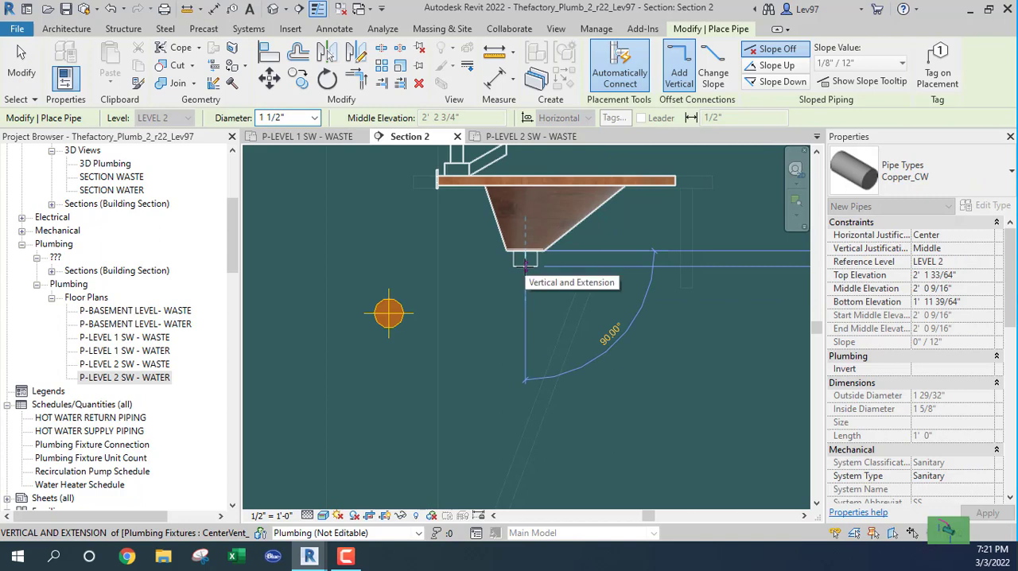
left_click(937, 169)
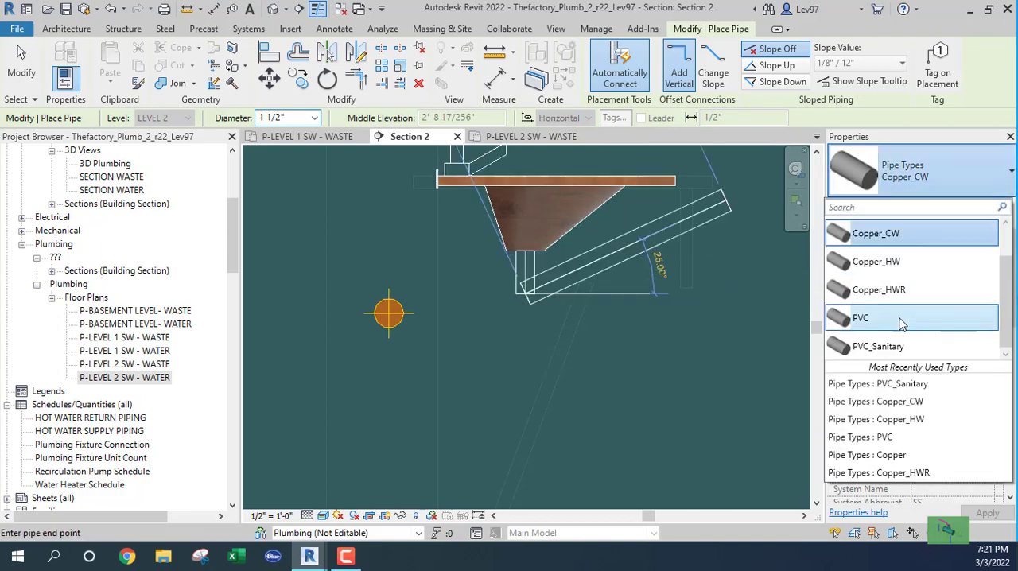
left_click(878, 346)
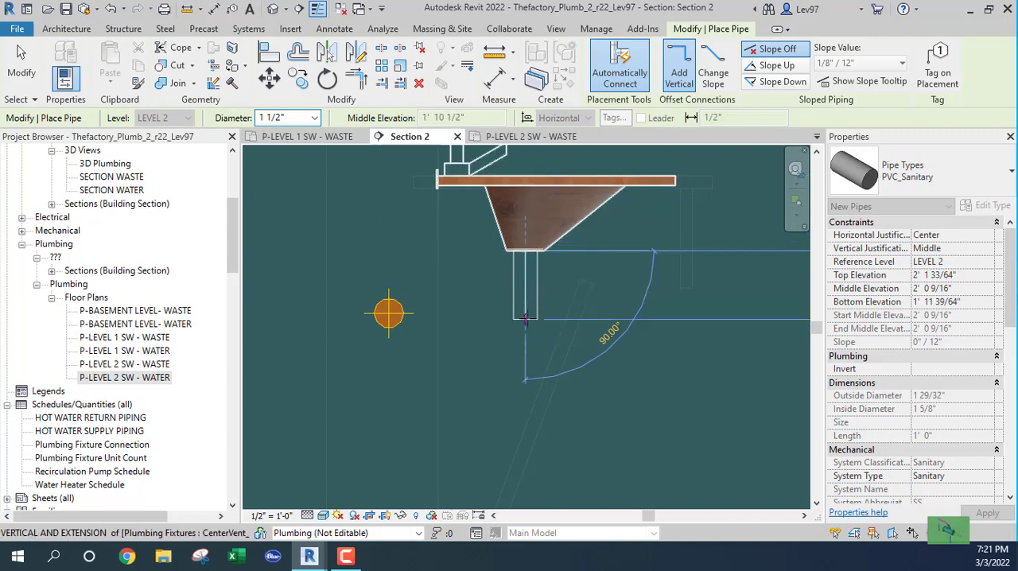
left_click(525, 313)
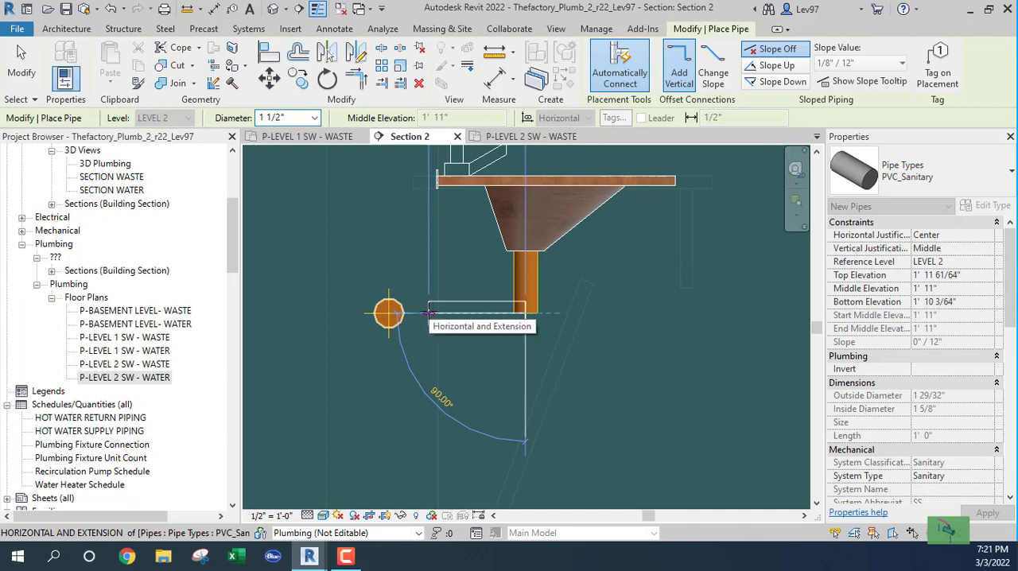
left_click(403, 314)
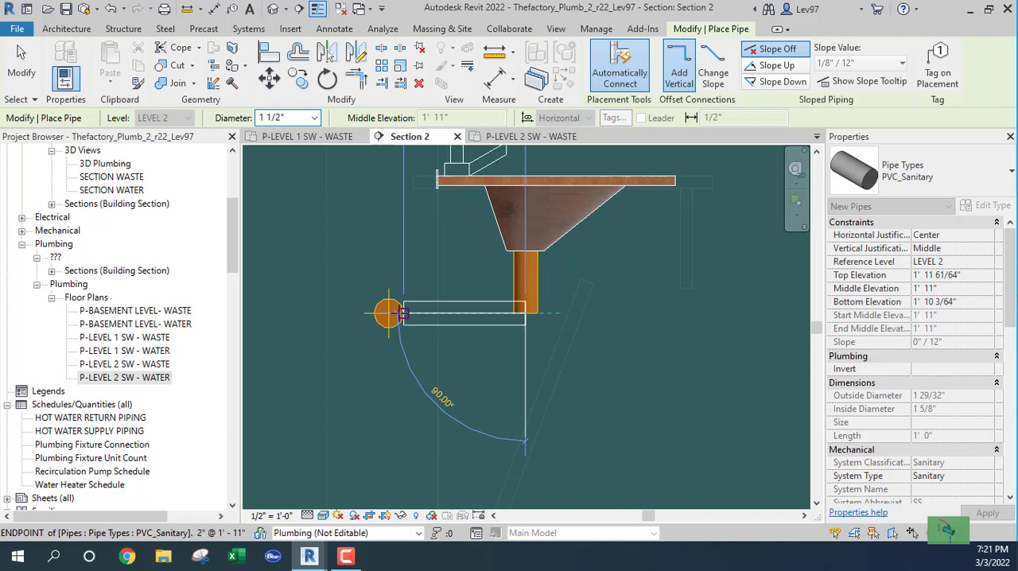
key("Escape")
Change the elbow under the first lavatory in the group of three to the R20_Trap P - PVC - Sch 40 - DWV Standard fitting.
left_click(522, 316)
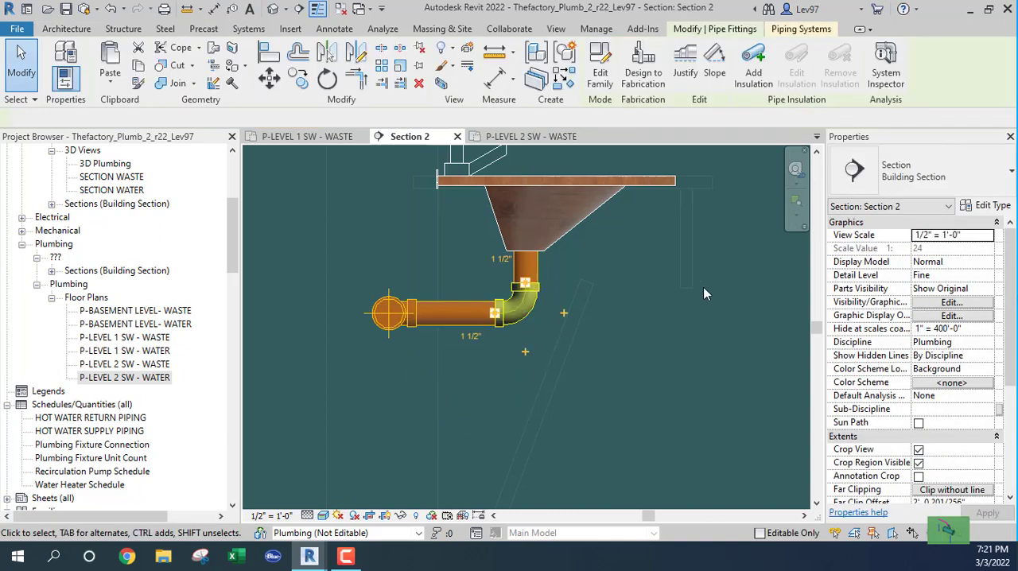
left_click(975, 178)
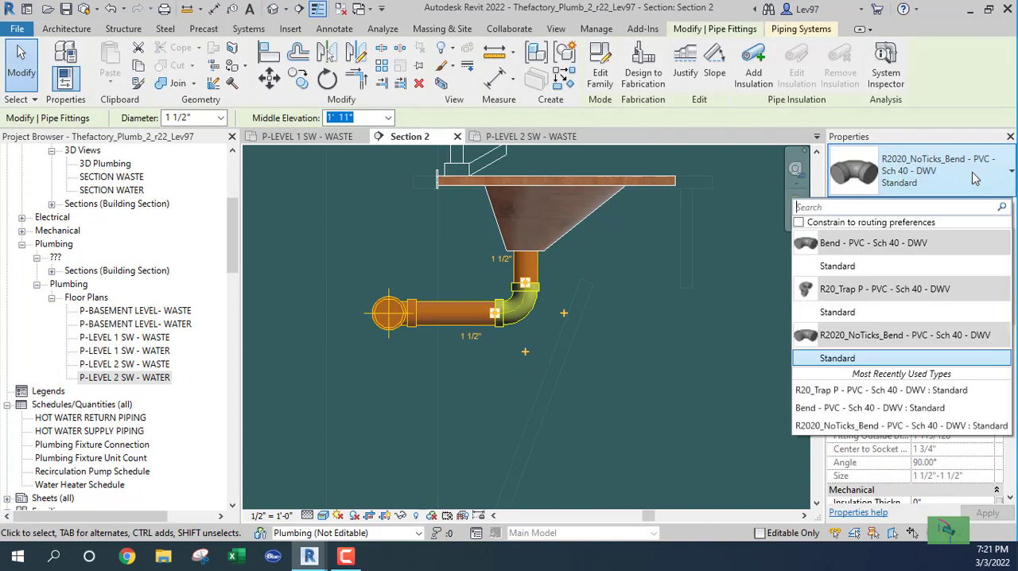
left_click(837, 312)
left_click(682, 325)
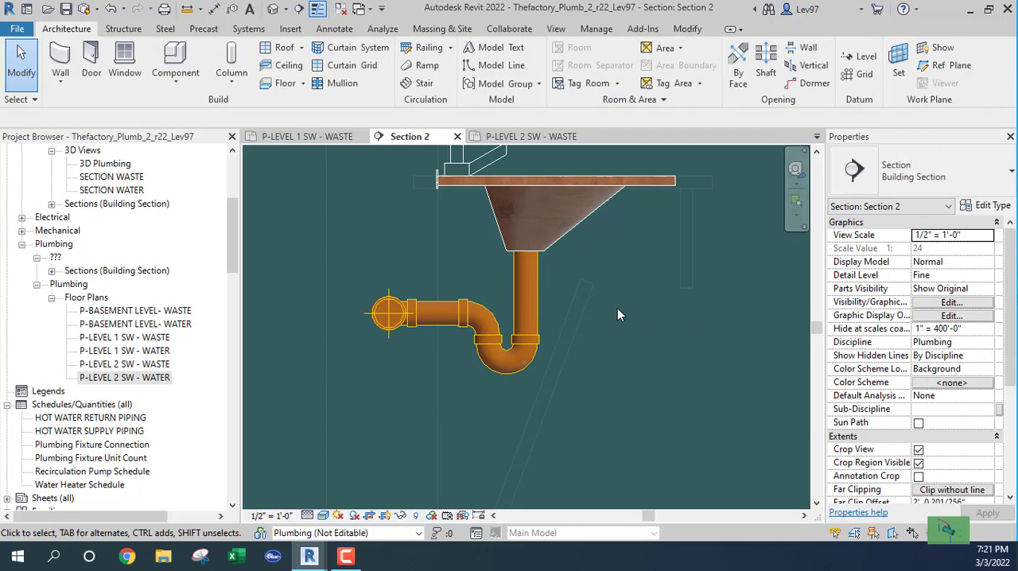
Move the Section 2 line in the P-LEVEL 2 SW - WASTE plan to the middle lavatory and open the Section 2 view.
left_click(546, 136)
left_click(516, 343)
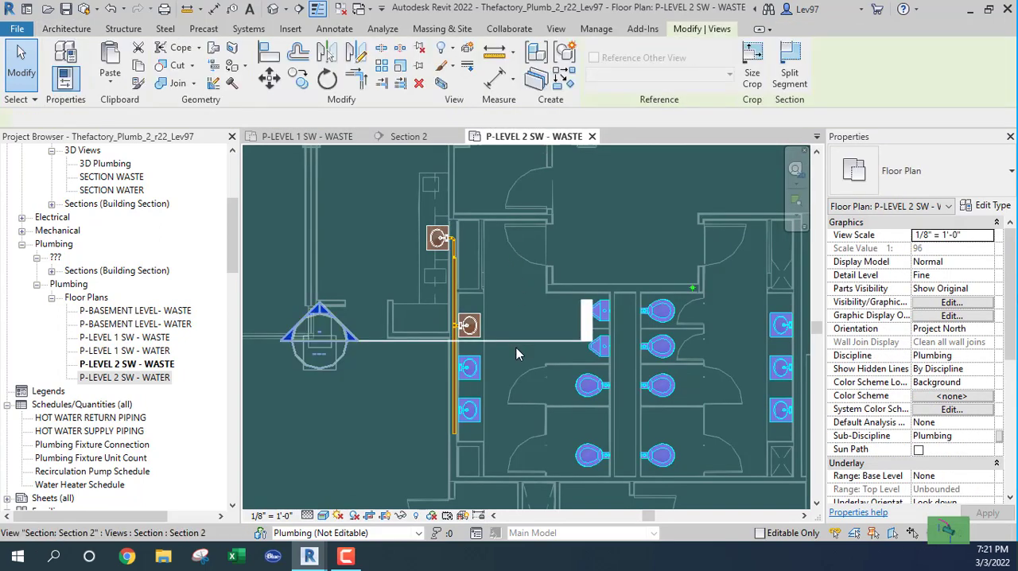
left_click(516, 348)
left_click_drag(513, 340, 514, 382)
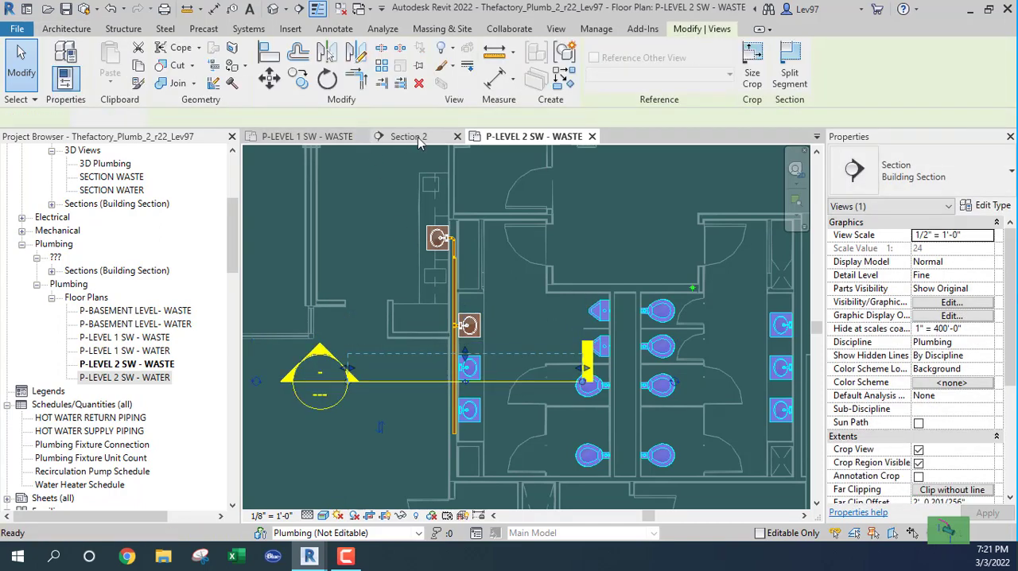
left_click(410, 136)
Draw a 1 1/2" PVC_Sanitary pipe from the middle lavatory's drain down to 1' 11" and horizontally into the 2" waste pipe.
left_click(509, 266)
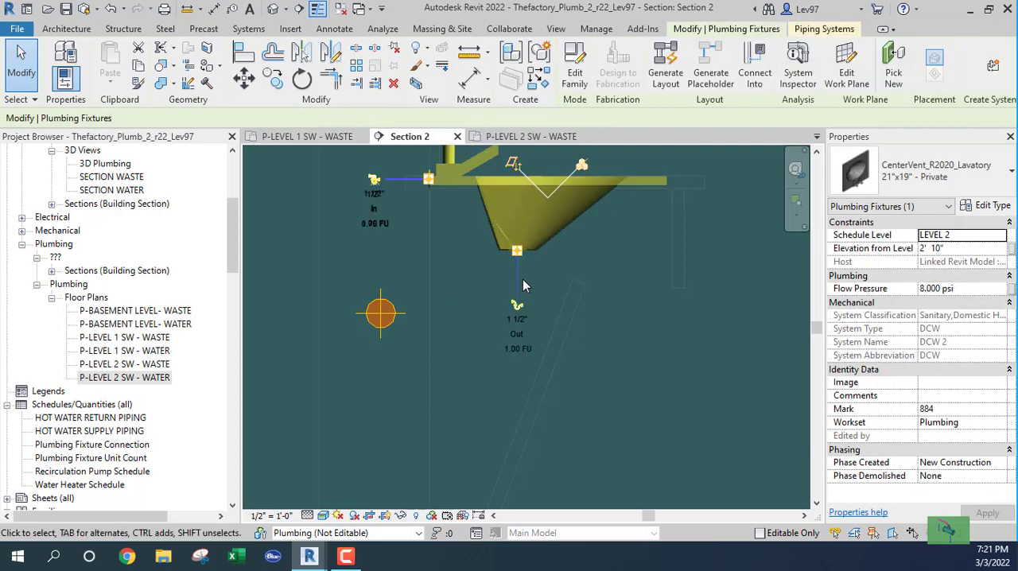
left_click(517, 307)
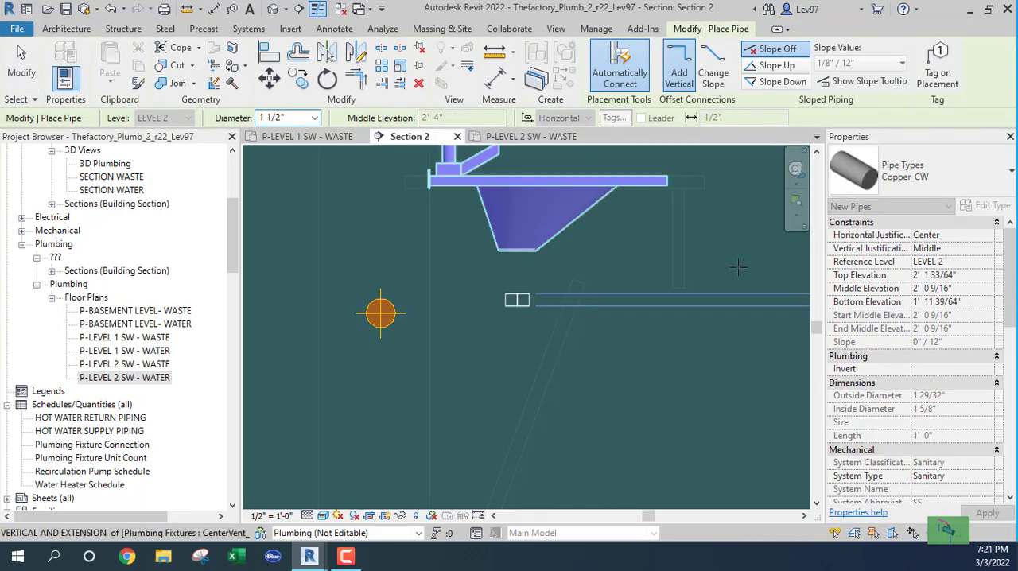
left_click(992, 174)
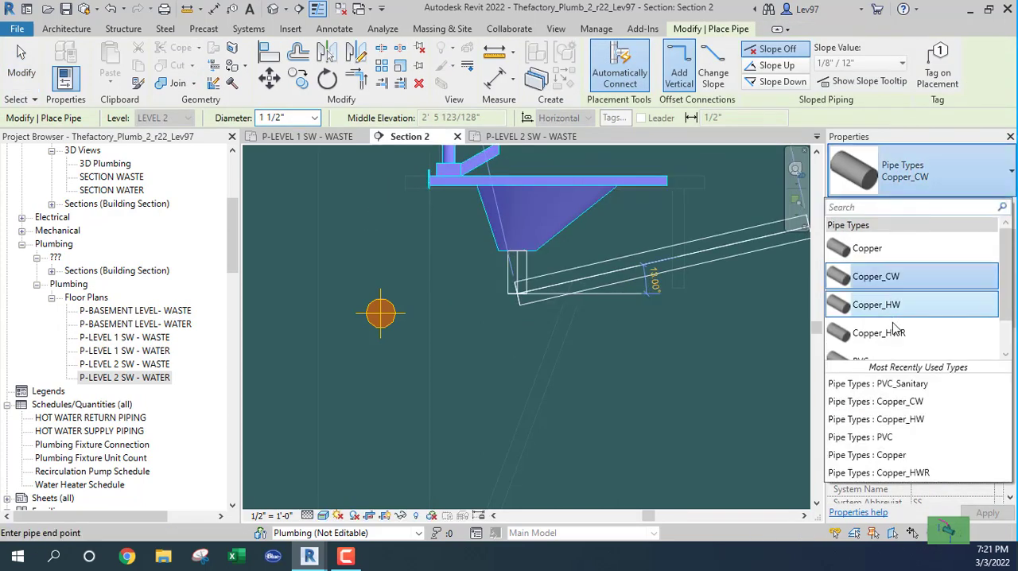
scroll(890, 337, "down", 1)
left_click(883, 348)
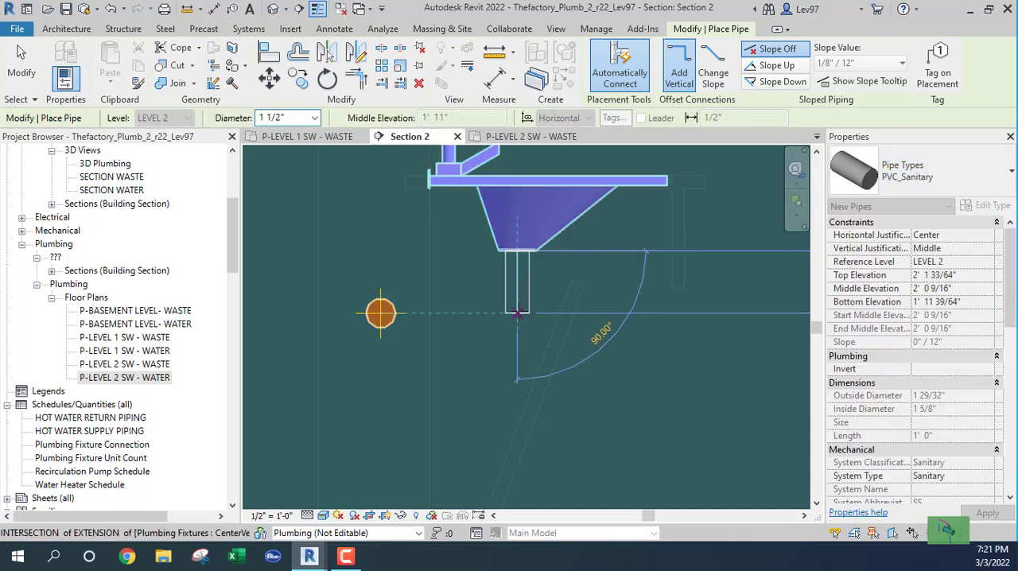
left_click(518, 312)
left_click(398, 312)
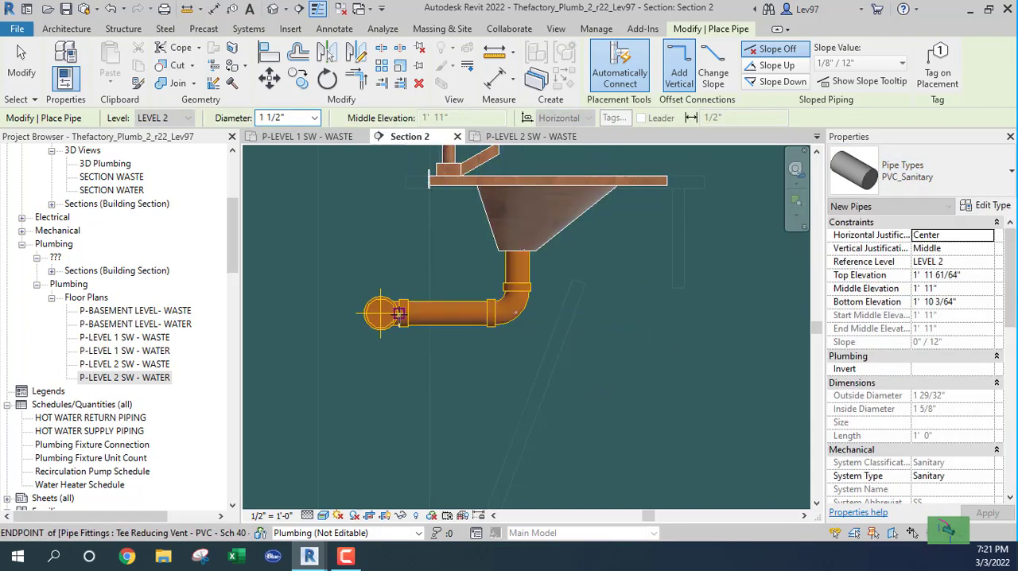
key("Escape")
key("Escape")
Change the elbow under the middle lavatory to the R20_Trap P - PVC - Sch 40 - DWV Standard fitting.
left_click(513, 302)
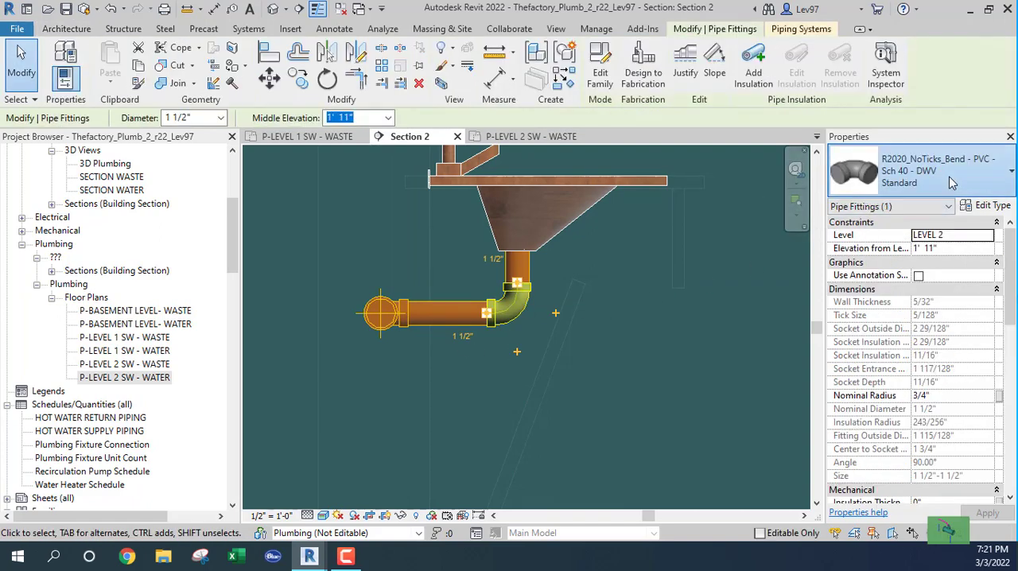
left_click(952, 183)
left_click(839, 312)
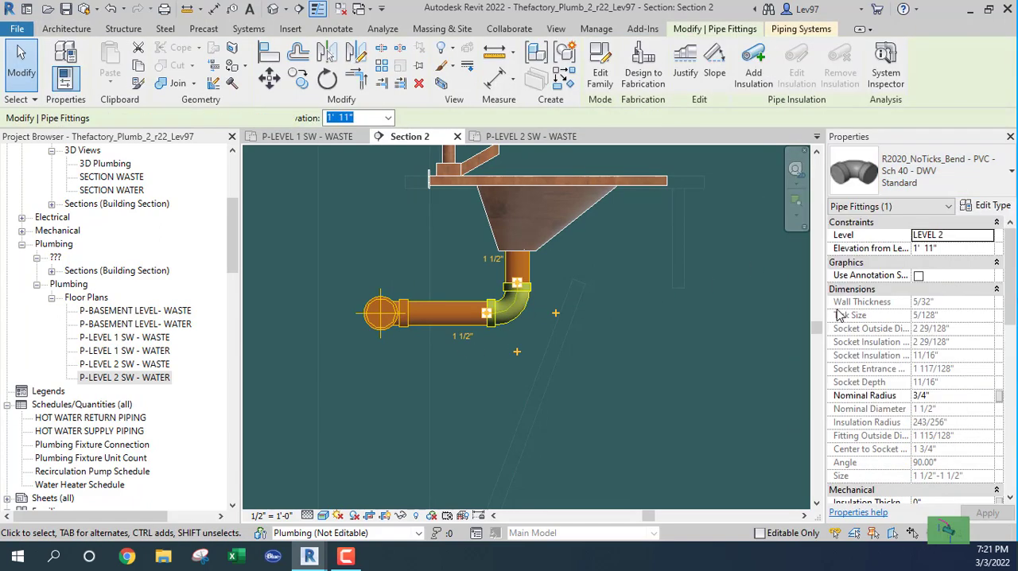
left_click(634, 290)
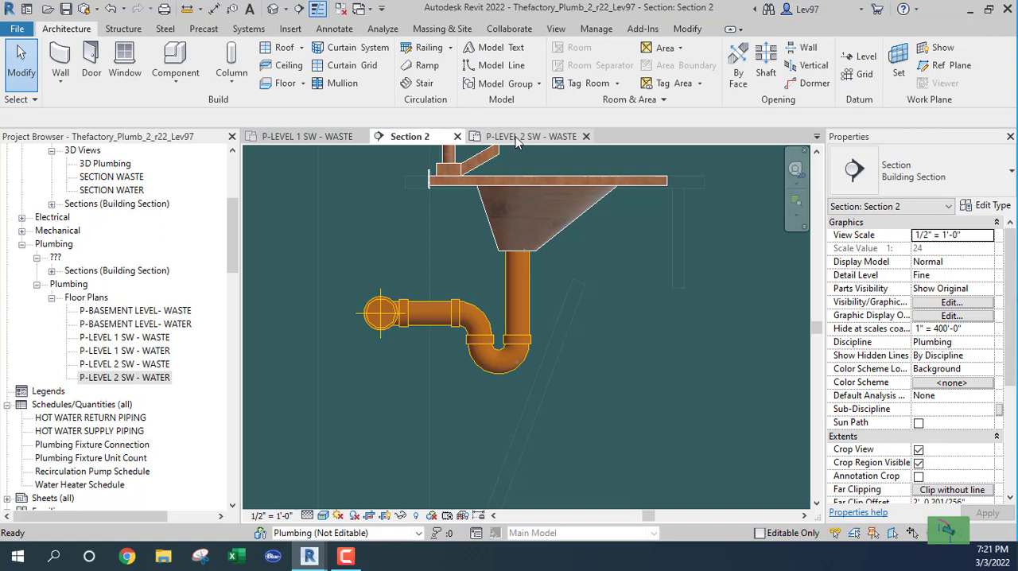
Move the Section 2 line in the Level 2 waste plan to the last lavatory in the group and open the Section 2 view.
left_click(517, 136)
middle_click_drag(507, 330, 534, 226)
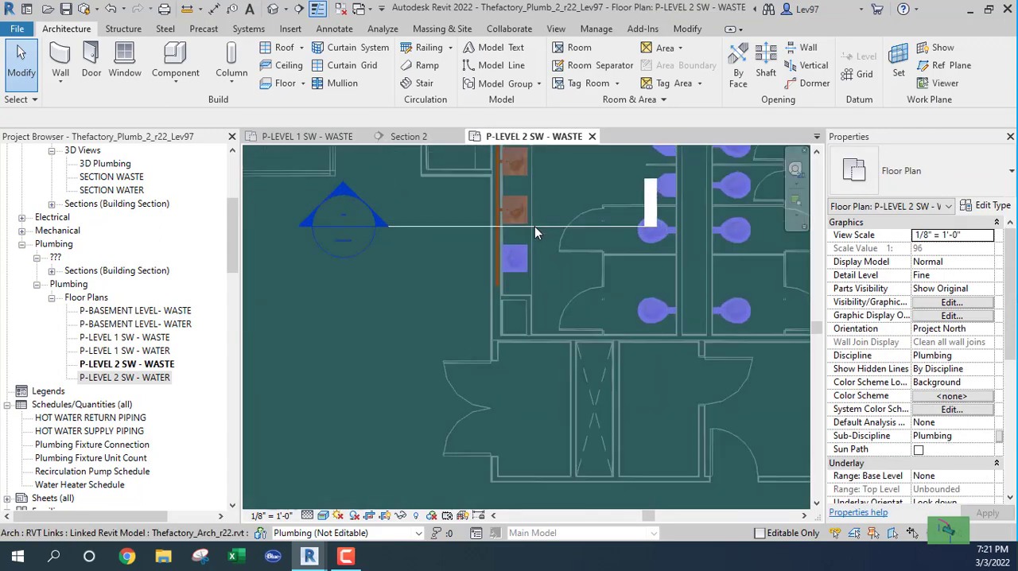
left_click(547, 220)
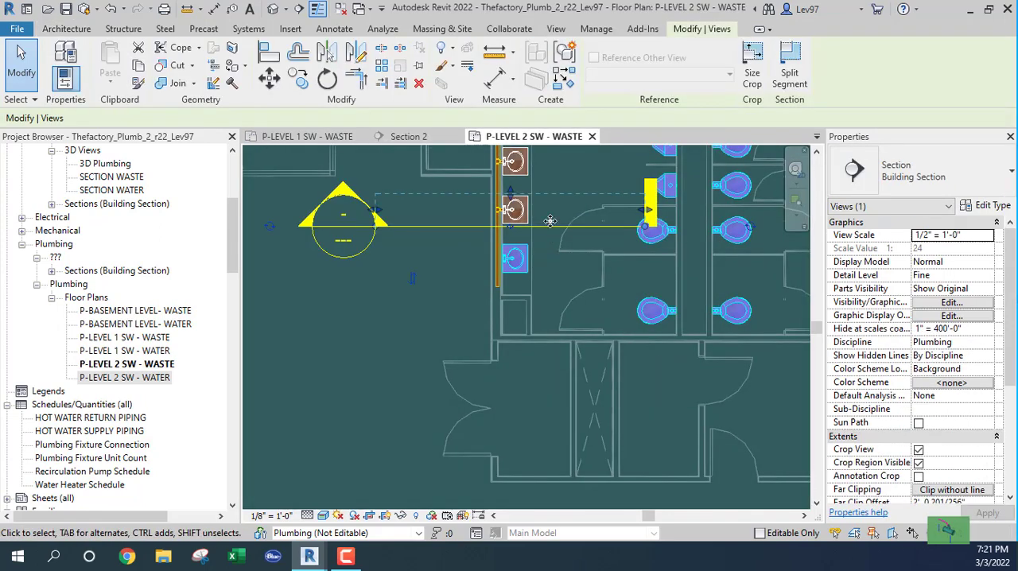
left_click_drag(549, 220, 555, 278)
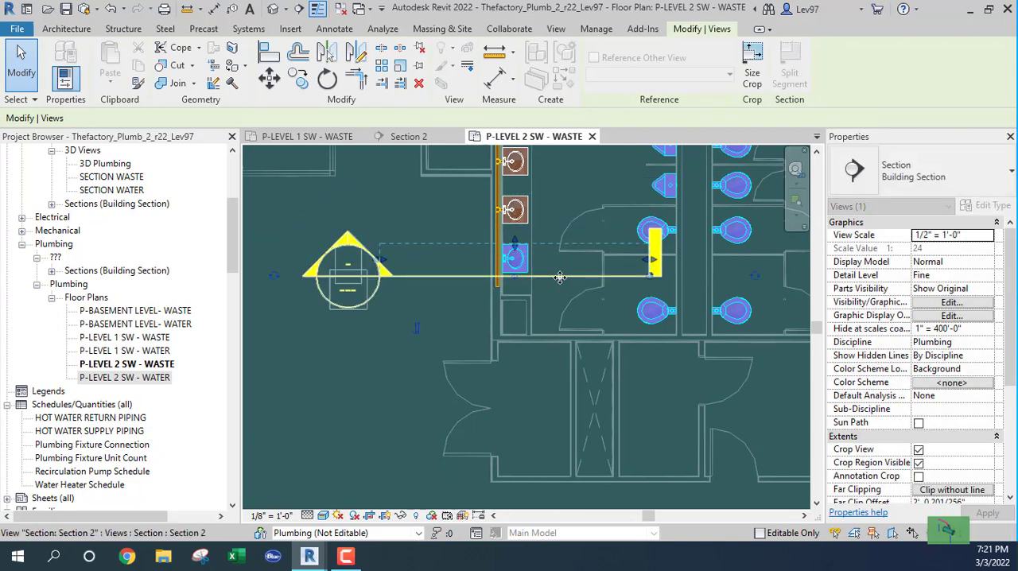
left_click(410, 137)
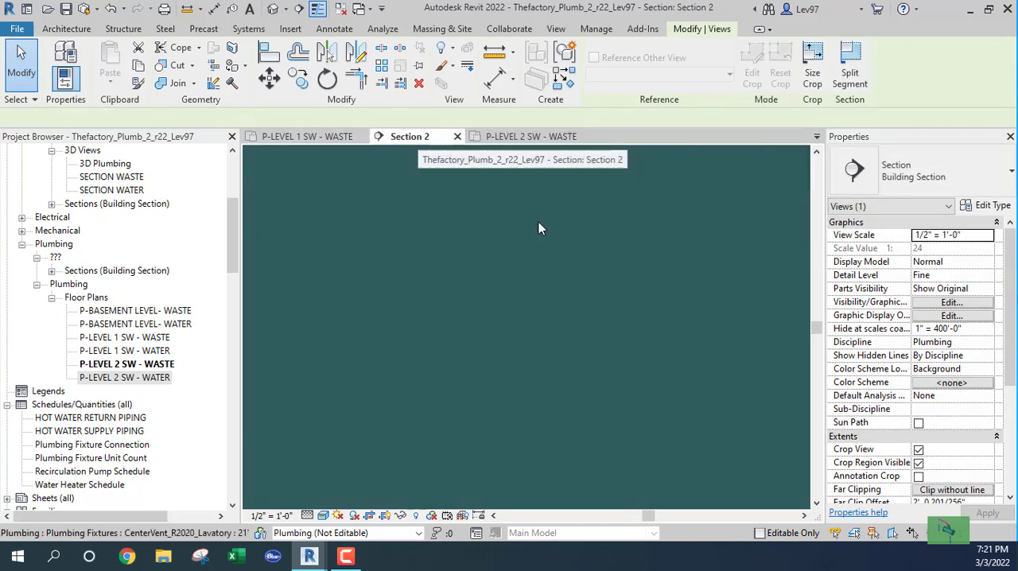
Draw a 1 1/2" Copper_CW pipe from the last lavatory's drain down to 1' 11" and horizontally partway toward the 2" waste pipe.
left_click(459, 268)
left_click(481, 289)
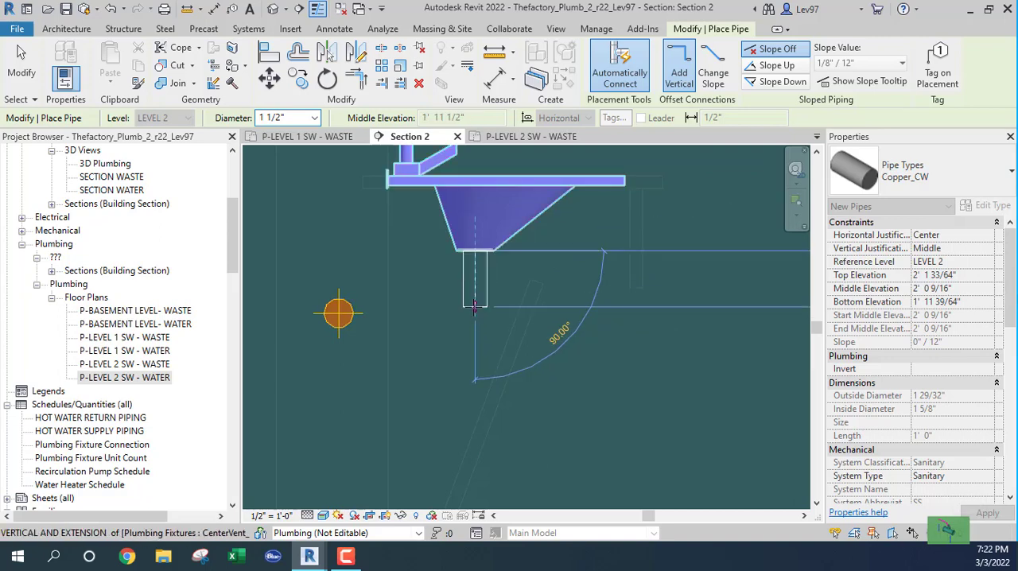
left_click(475, 312)
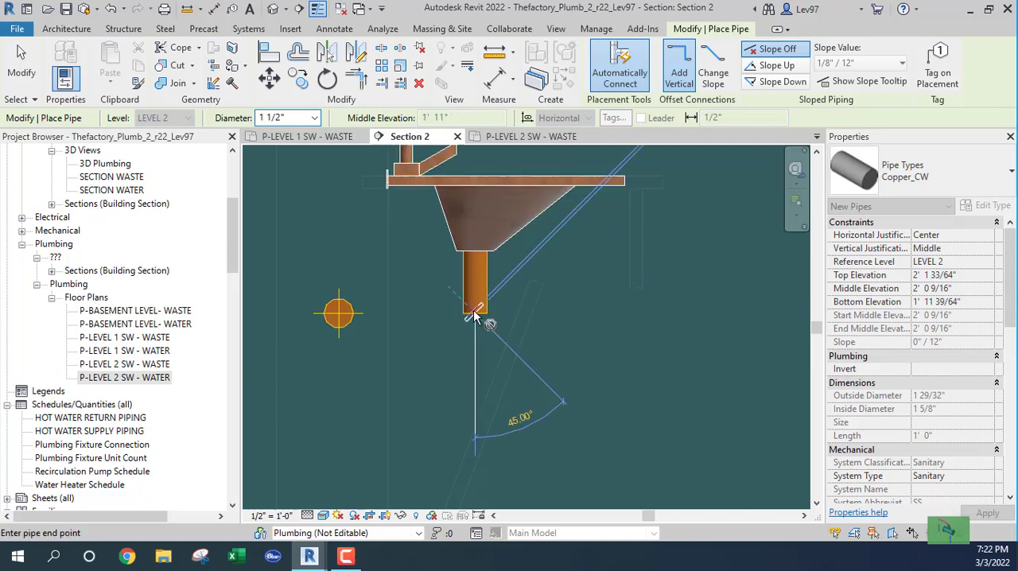
left_click(406, 313)
key("Escape")
key("Escape")
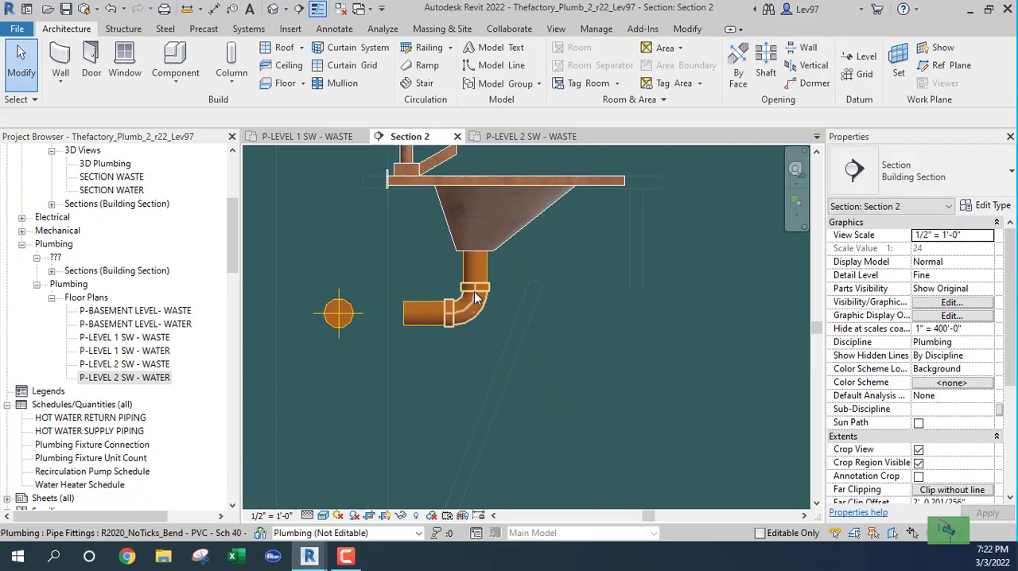
left_click(429, 313)
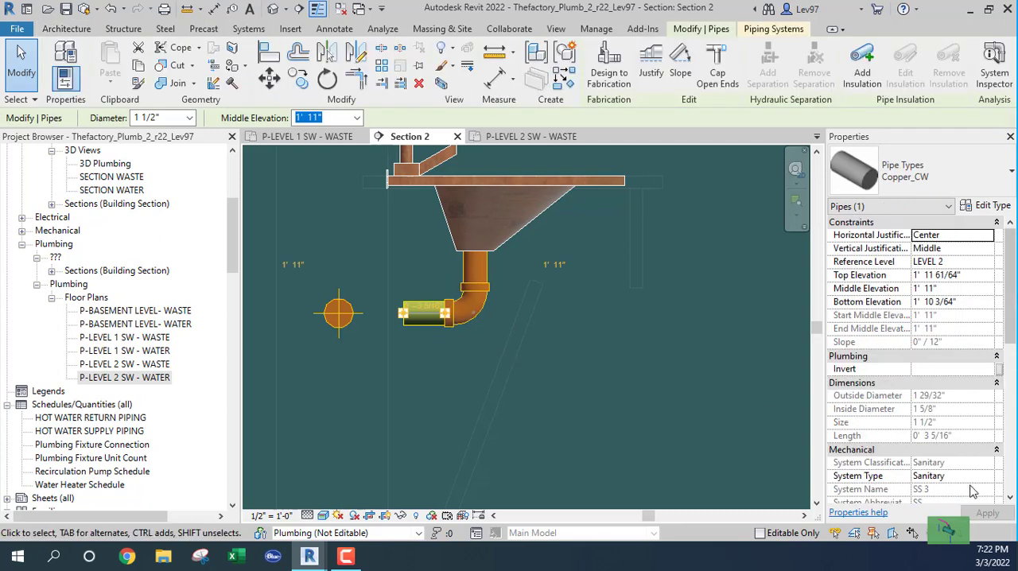
left_click(988, 476)
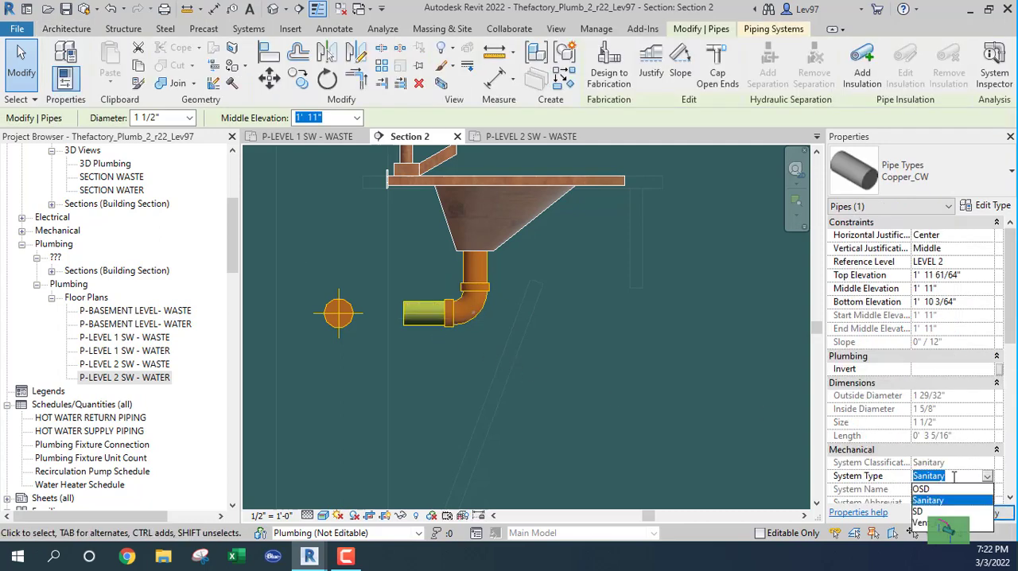
scroll(886, 357, "down", 5)
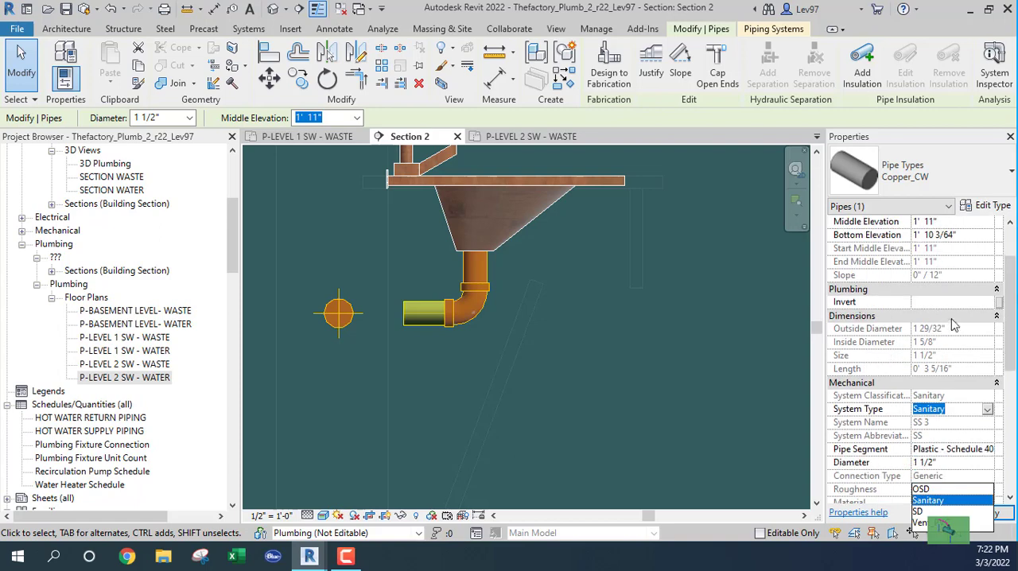
left_click(989, 332)
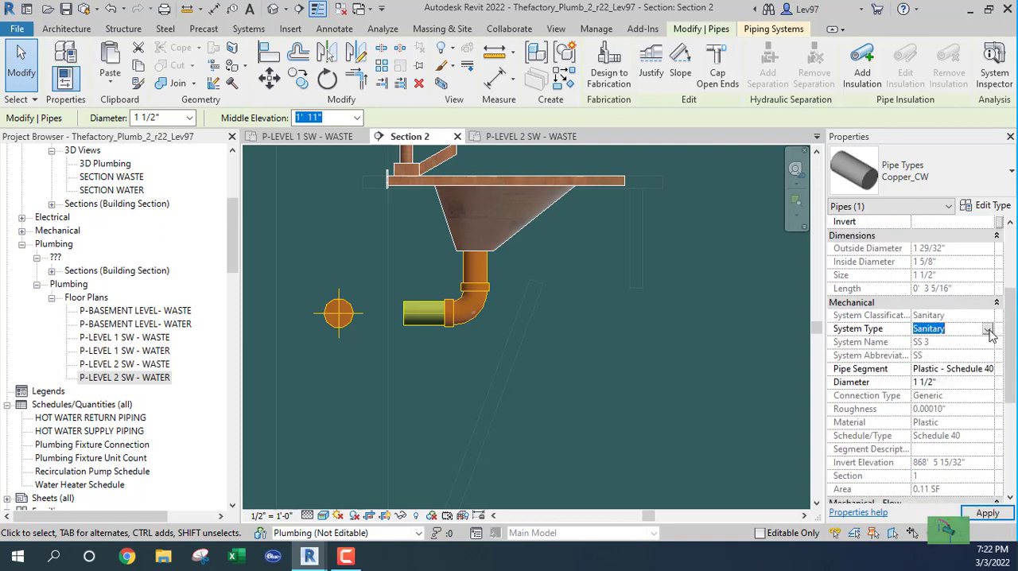
left_click(987, 331)
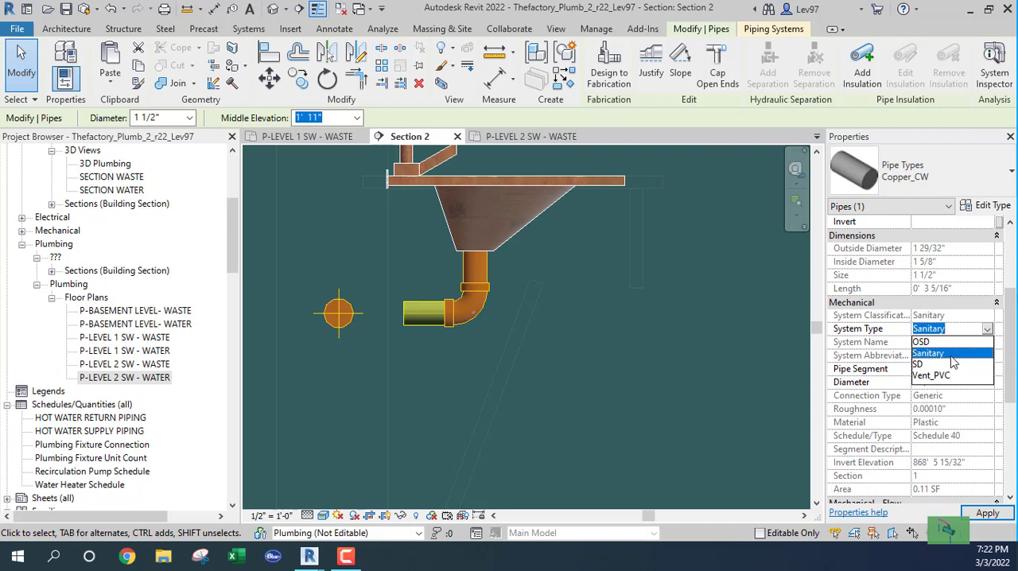
left_click(639, 337)
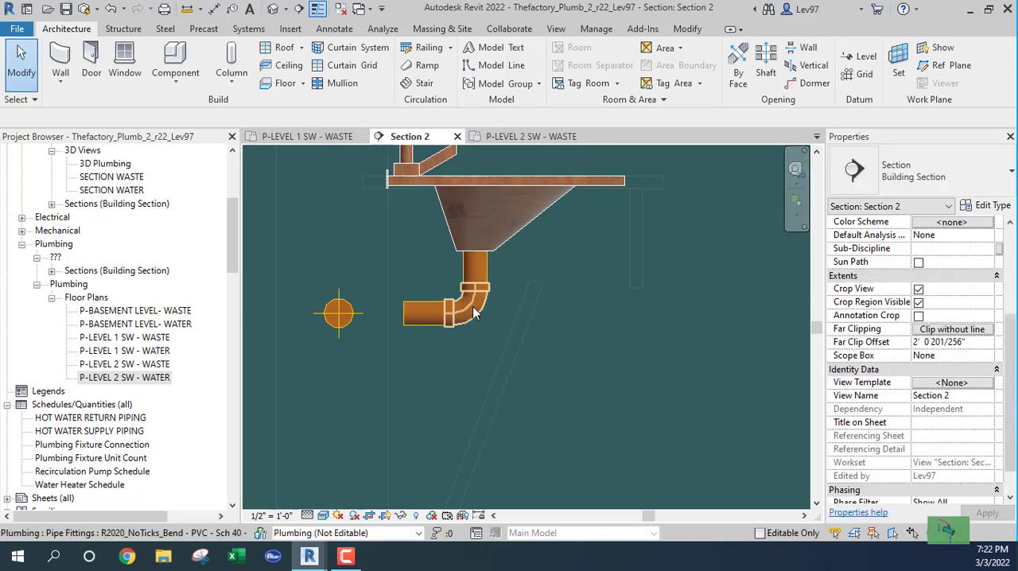
Change the vertical drop pipe under the last lavatory to the PVC_Sanitary pipe type.
left_click(477, 270)
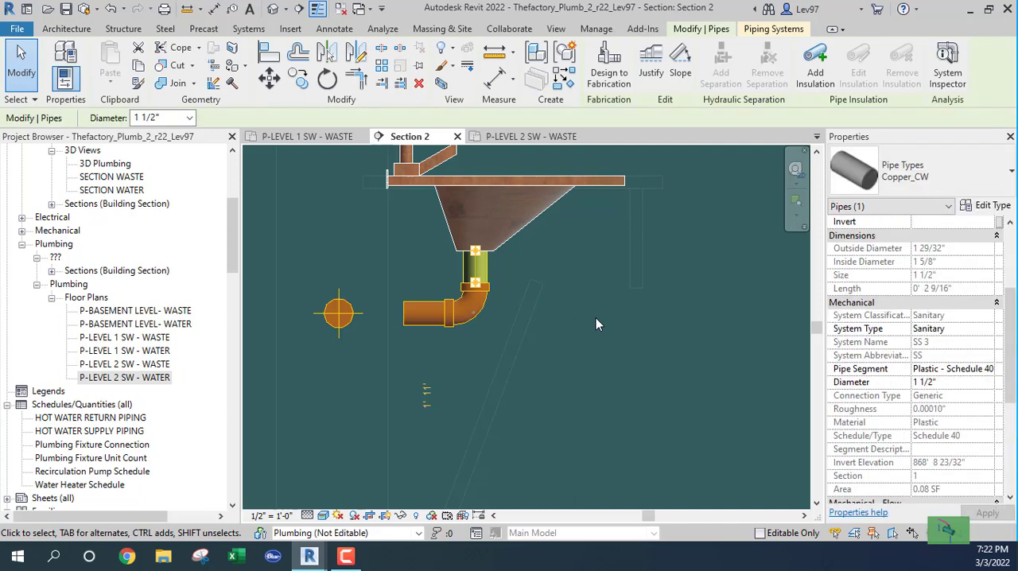
left_click(976, 171)
scroll(889, 335, "down", 1)
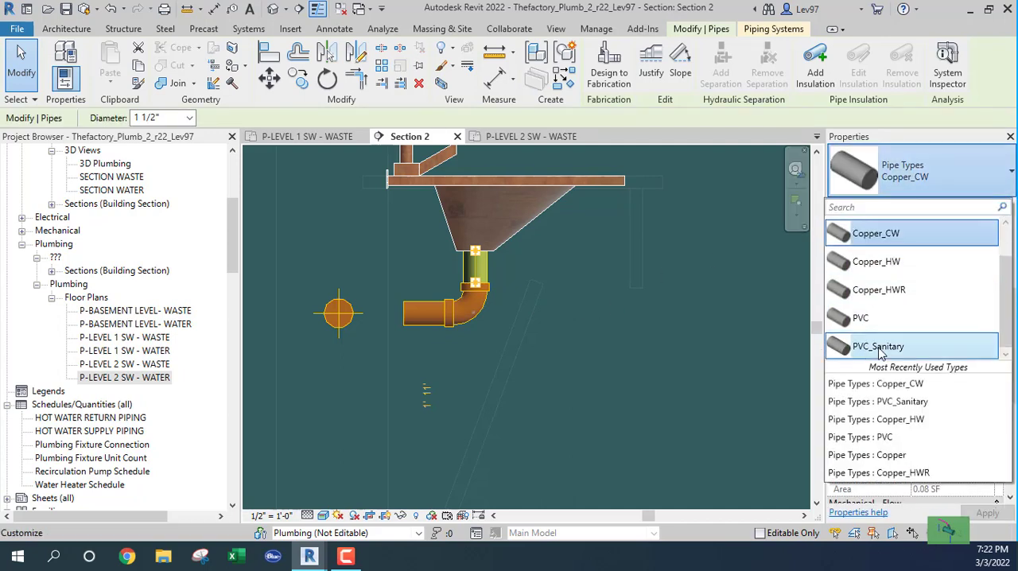
left_click(879, 348)
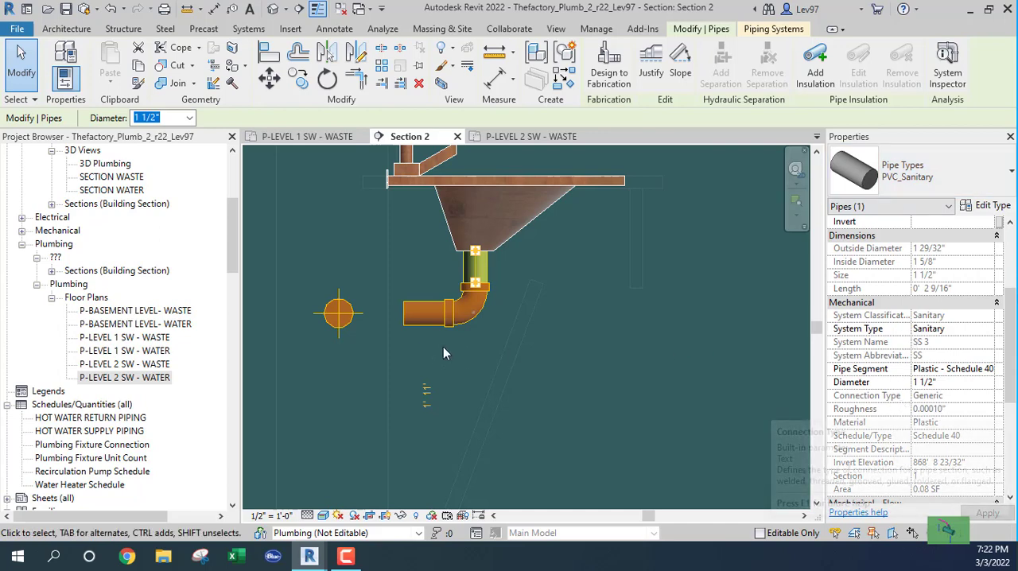
key("Escape")
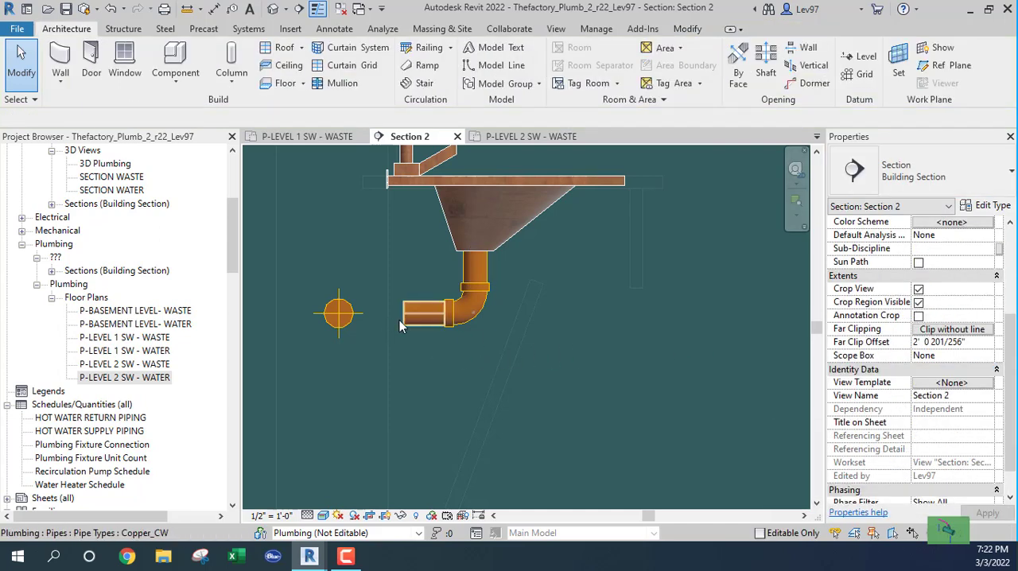
Extend the open end of the last lavatory's horizontal pipe to connect into the 2" waste pipe.
left_click(399, 319)
left_click(404, 316)
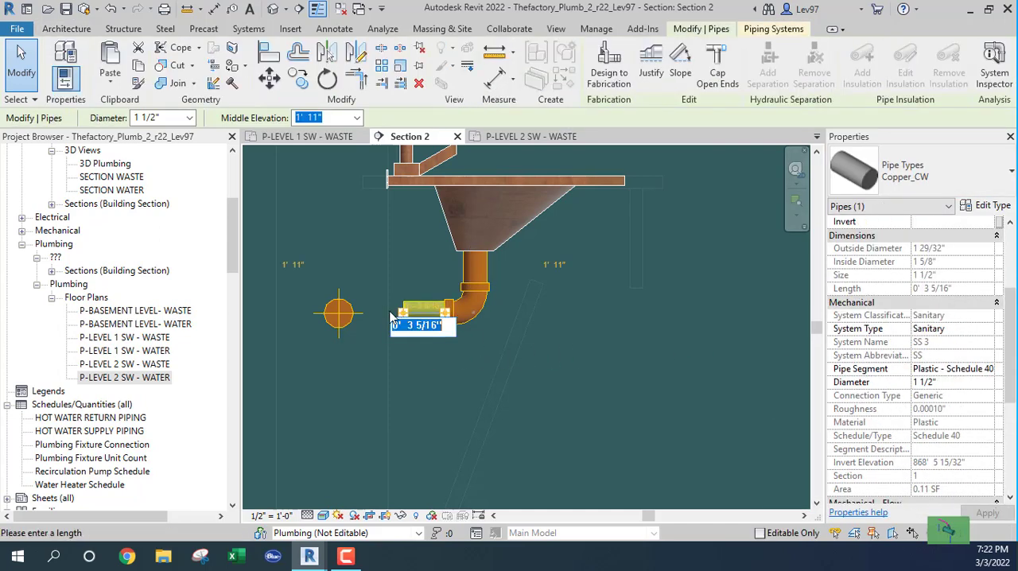
key("Escape")
key("Escape")
left_click(400, 320)
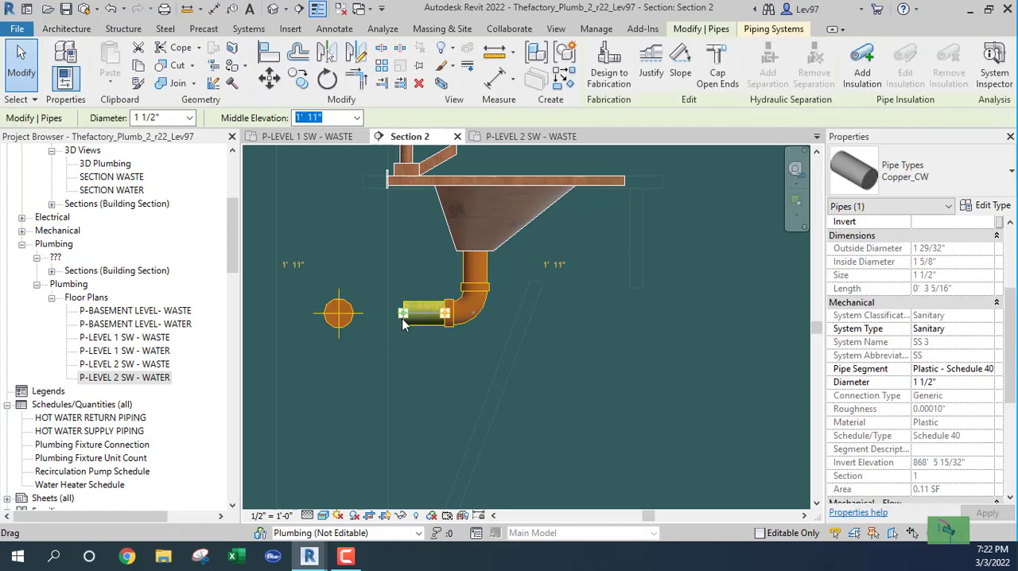
left_click_drag(402, 317, 355, 312)
left_click(422, 361)
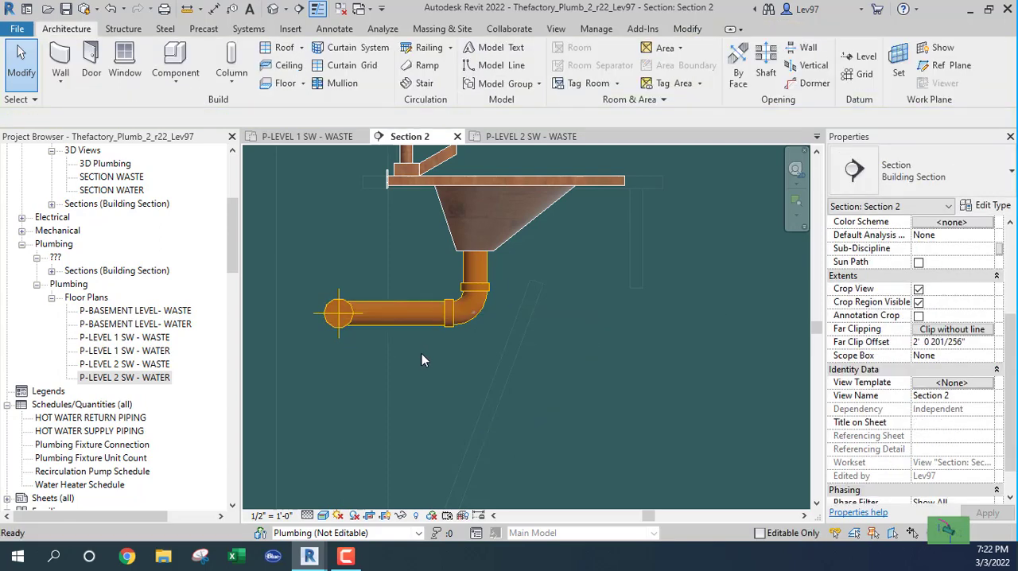
left_click(371, 318)
mouse_move(350, 315)
left_mouse_down()
mouse_move(395, 315)
mouse_move(348, 313)
left_mouse_up()
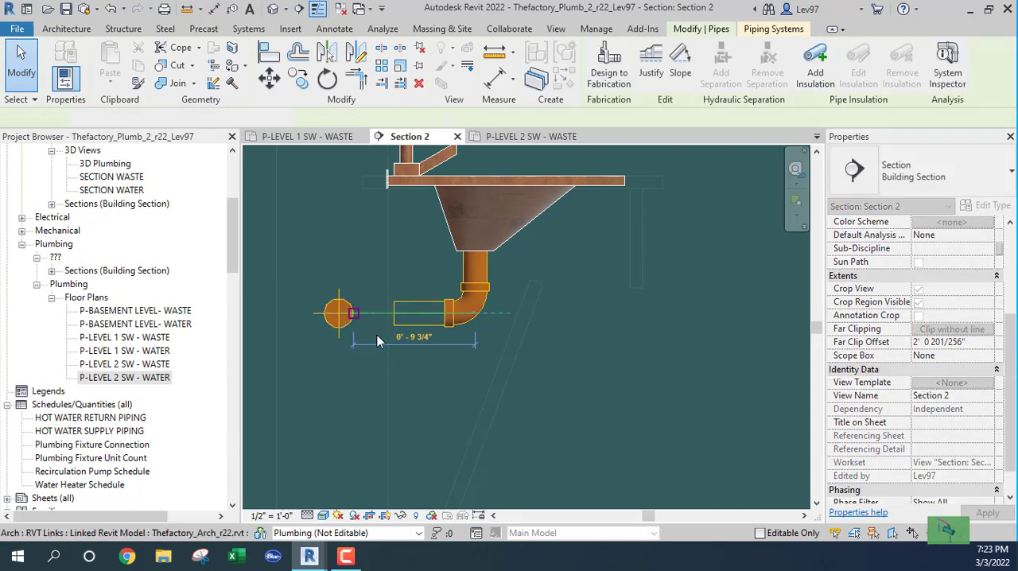
left_click(465, 357)
Replace the bend below the last lavatory in the group with the R20_Trap P - PVC - Sch 40 - DWV Standard fitting.
left_click(464, 323)
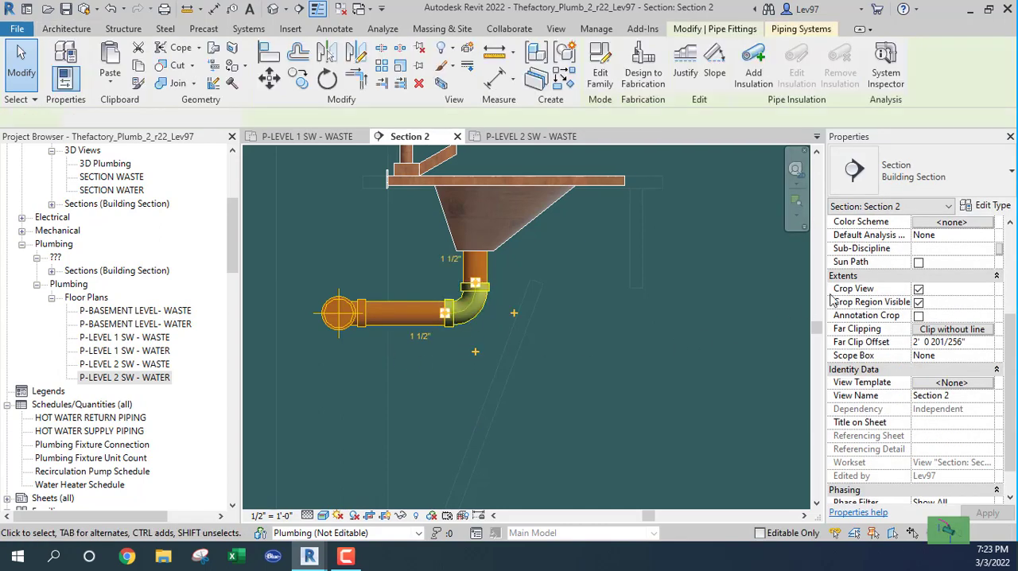
left_click(969, 190)
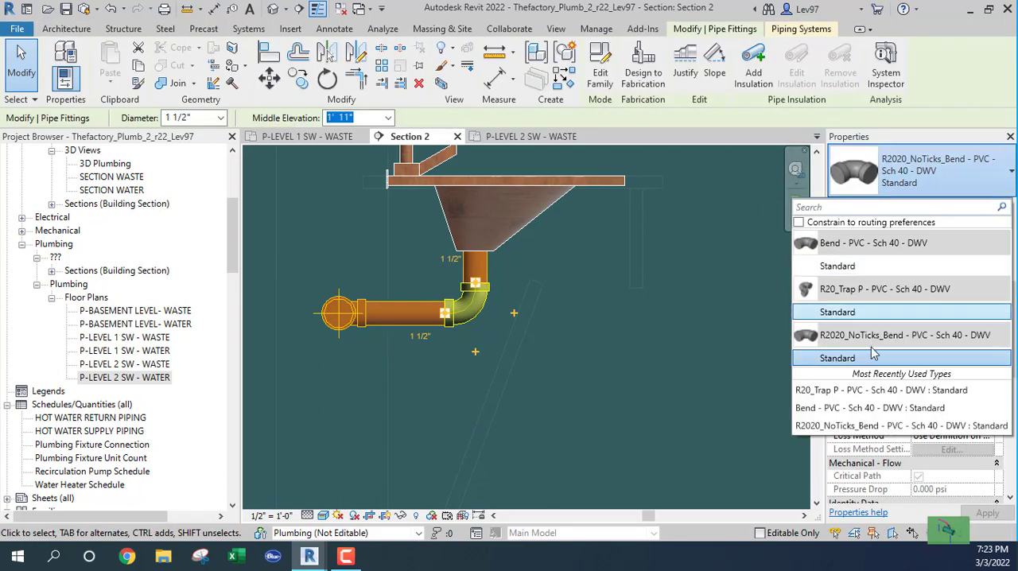
left_click(837, 312)
left_click(624, 363)
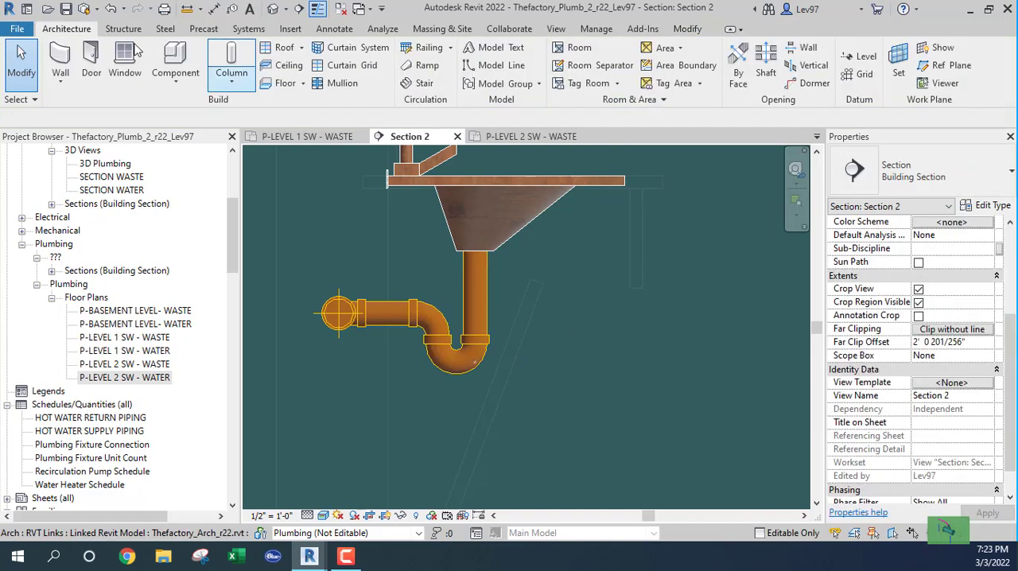
Rotate the Section 2 line in the Level 2 waste plan by 90 degrees and open the Section 2 view.
left_click(524, 136)
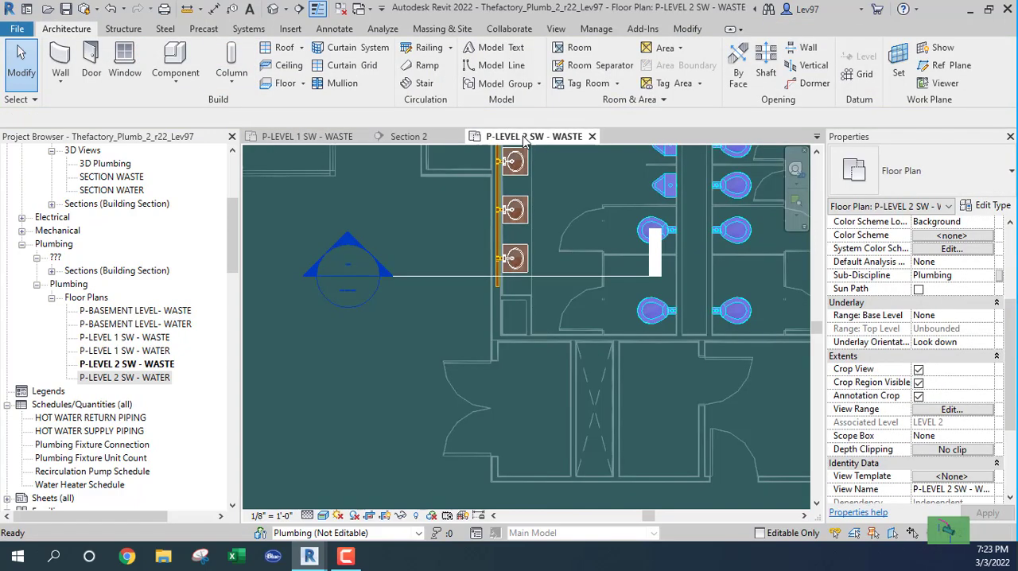
scroll(350, 272, "up", 3)
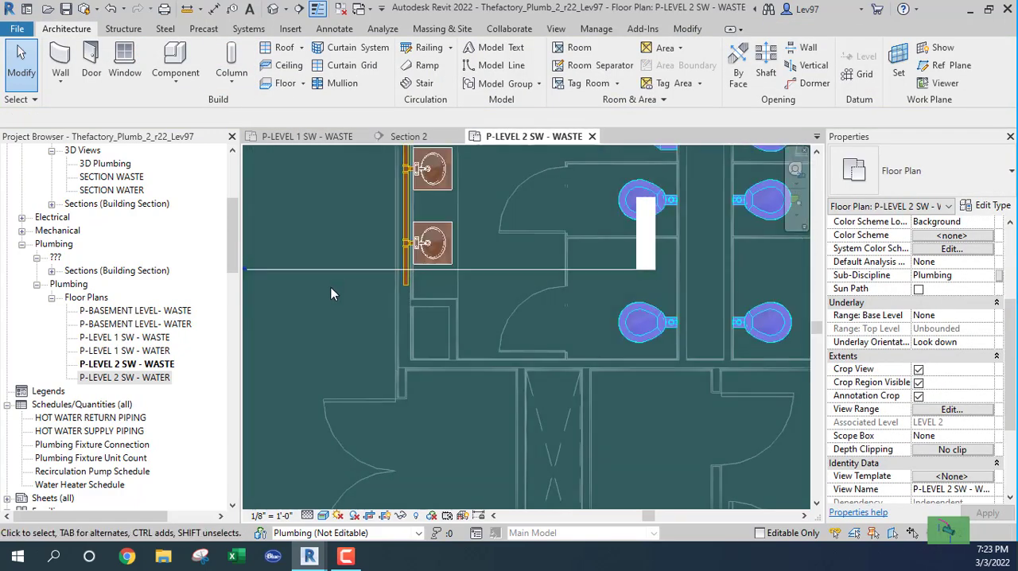
left_click(333, 271)
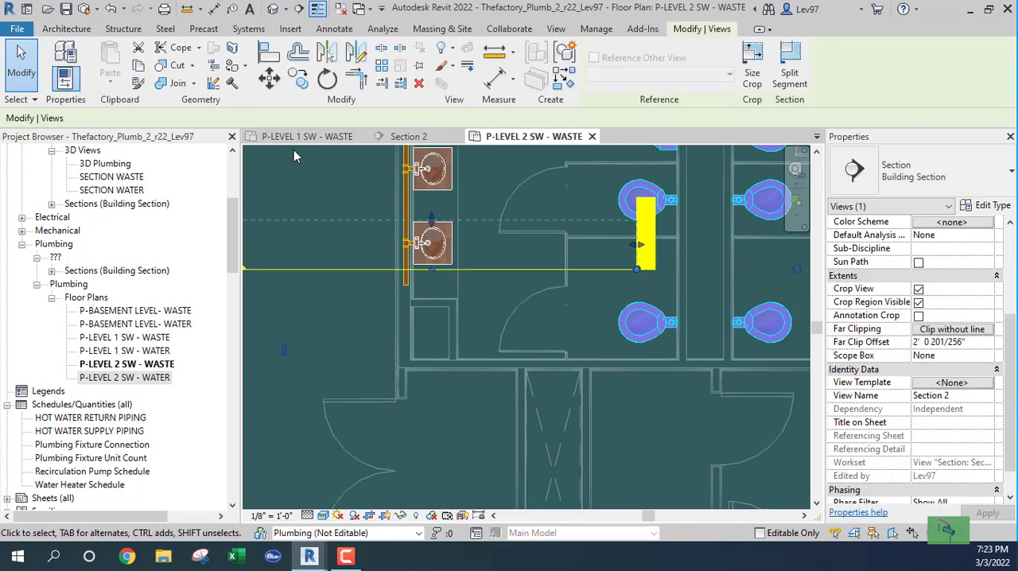
left_click(327, 79)
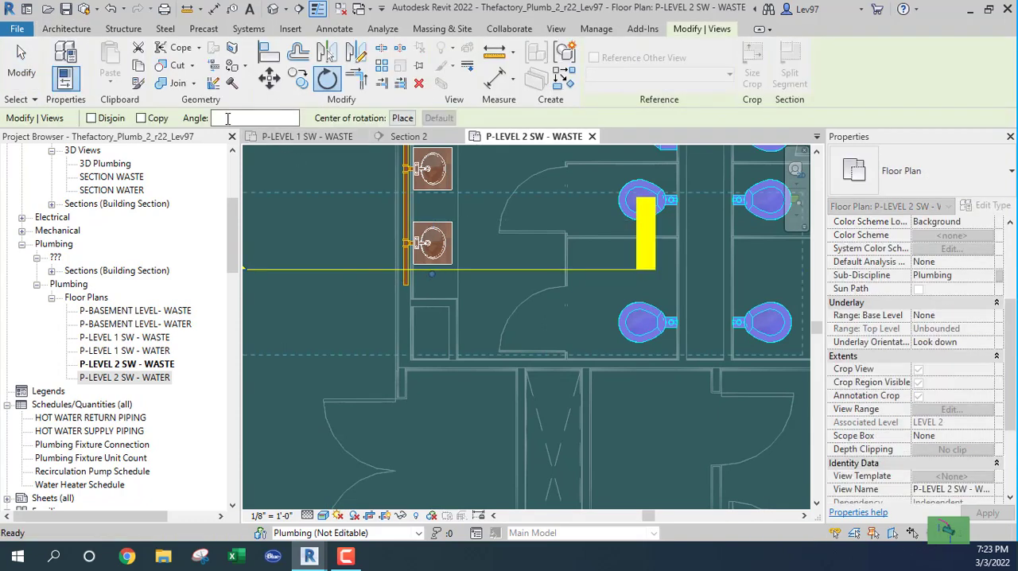
type("90")
key("Return")
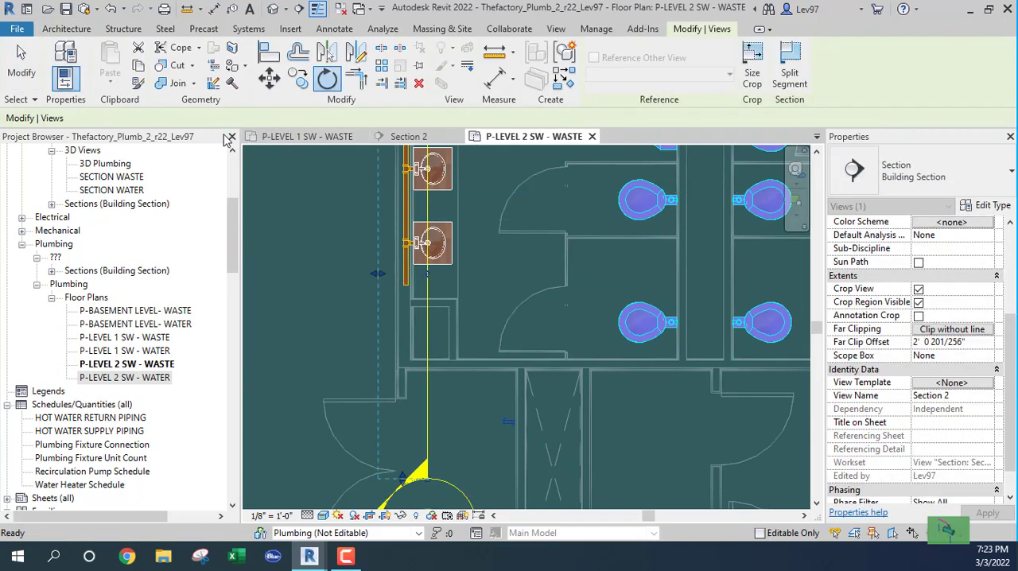
left_click(410, 137)
Draw a 2" PVC_Sanitary pipe from the open end of the Level 2 waste line straight down to -11' 5", above the Level 1 lavatories.
left_click(468, 306)
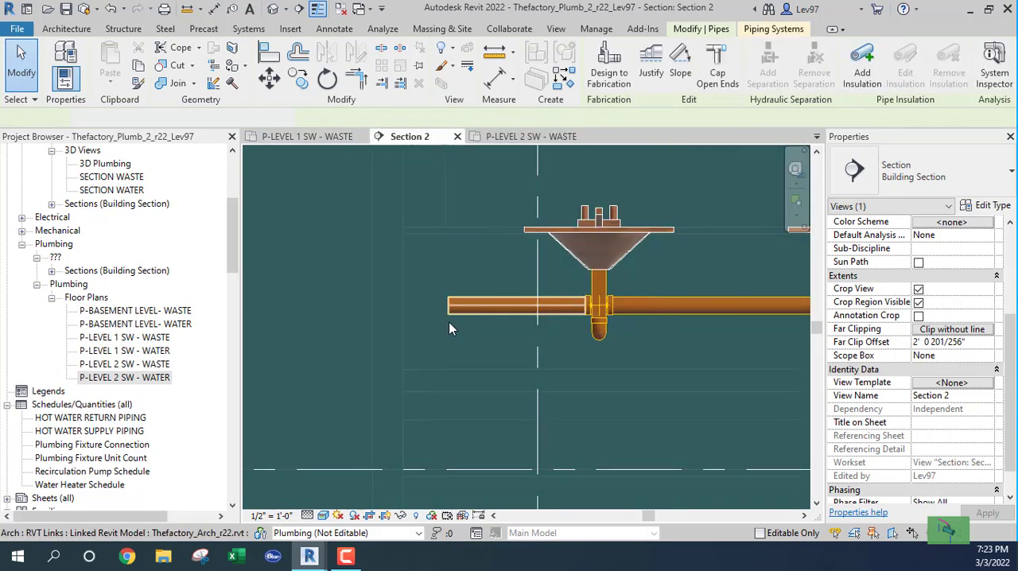
right_click(447, 306)
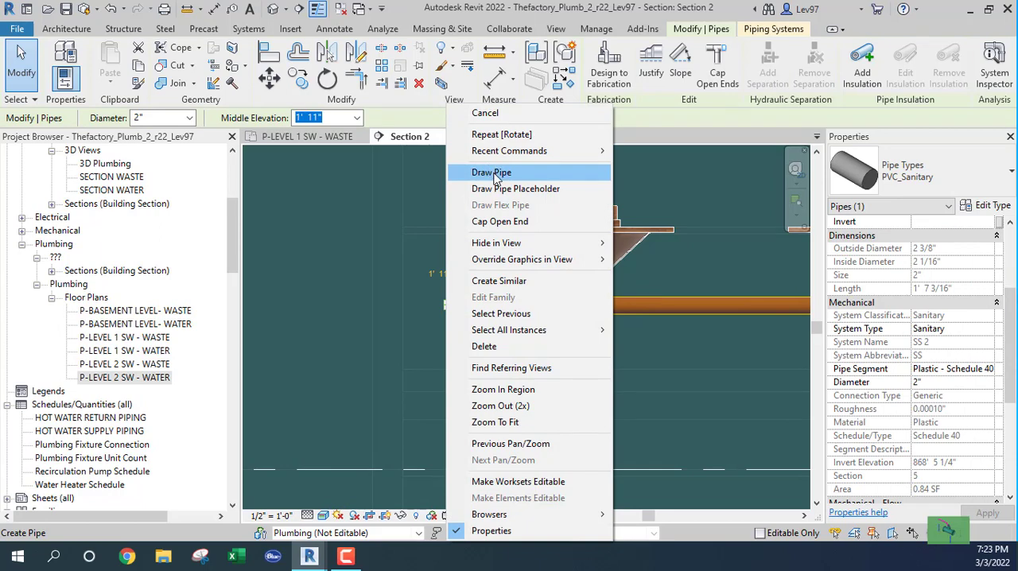
left_click(493, 174)
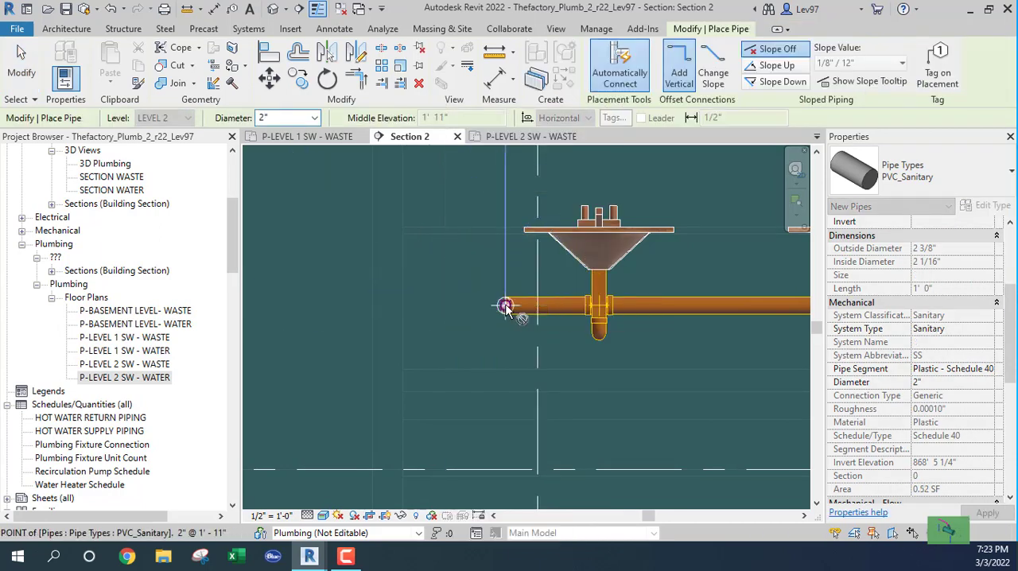
scroll(507, 309, "down", 3)
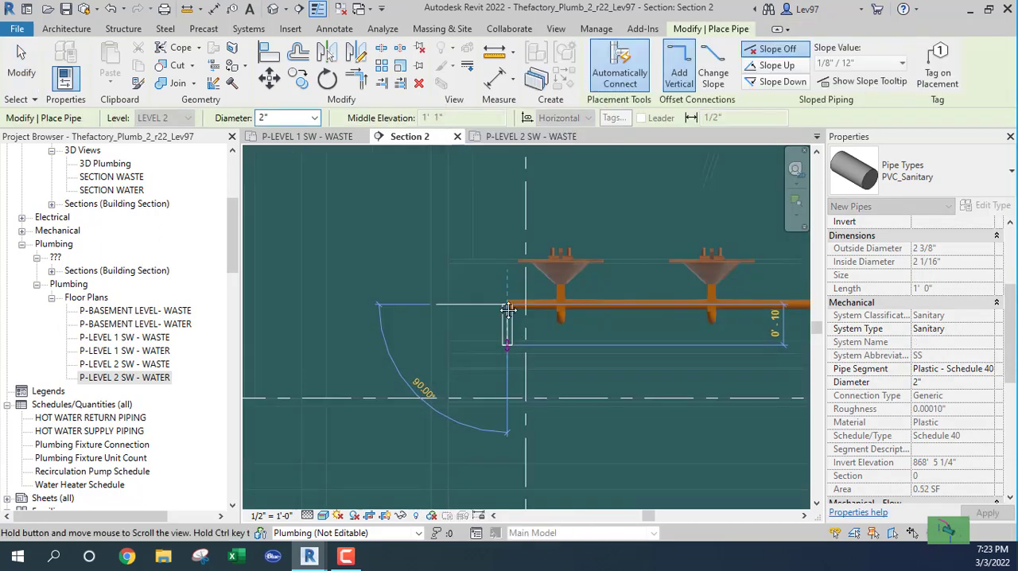
middle_click_drag(508, 309, 481, 181)
scroll(479, 356, "down", 3)
middle_click_drag(480, 398, 469, 221)
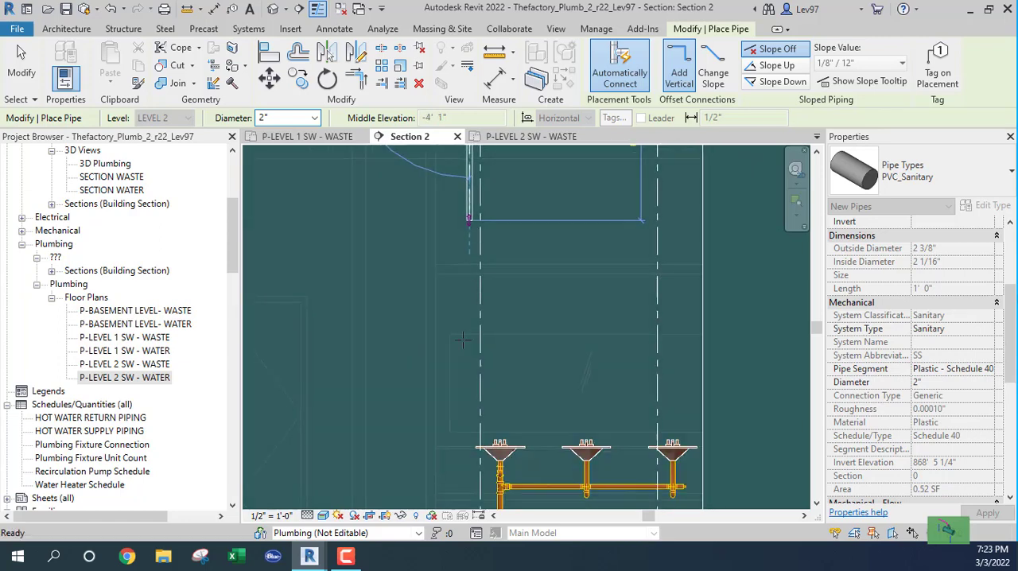
middle_click_drag(481, 421, 481, 239)
scroll(479, 321, "up", 2)
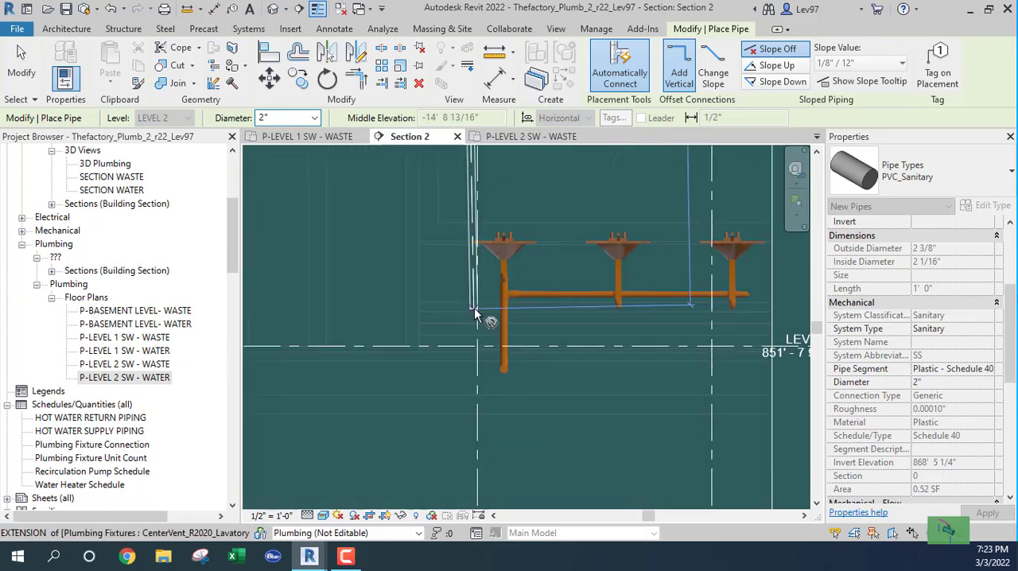
scroll(475, 313, "up", 2)
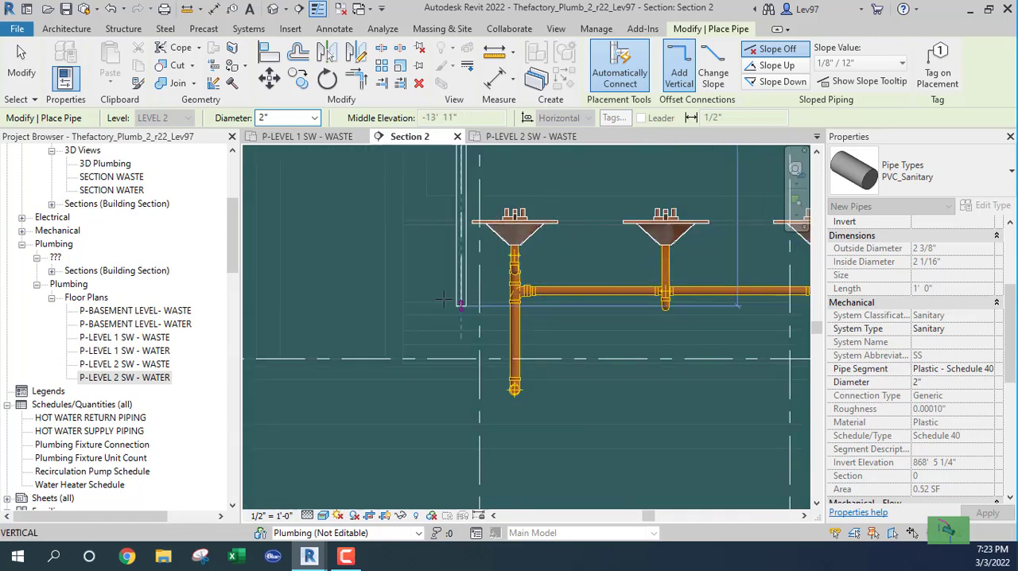
left_click(461, 183)
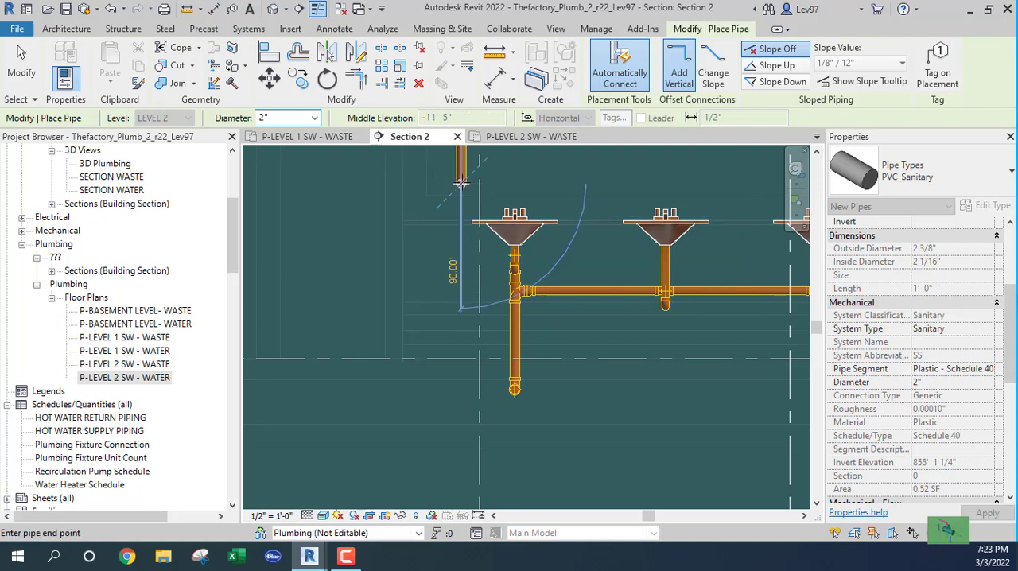
key("Escape")
key("Escape")
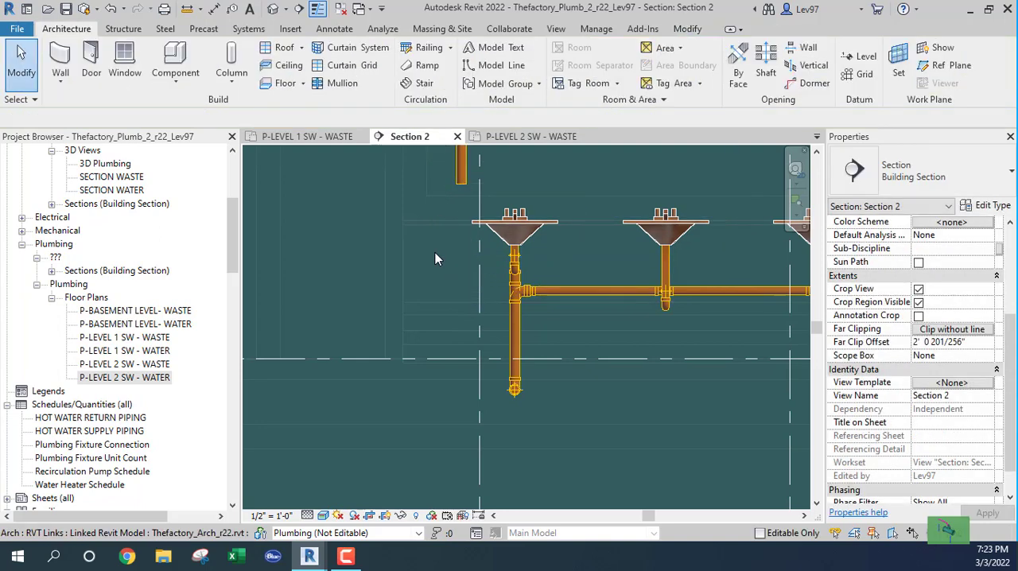
Delete the reducer and sanitary tee joining the Level 1 horizontal 1 1/2" pipe to the vertical drop under the first lavatory.
left_click(608, 289)
scroll(530, 295, "up", 3)
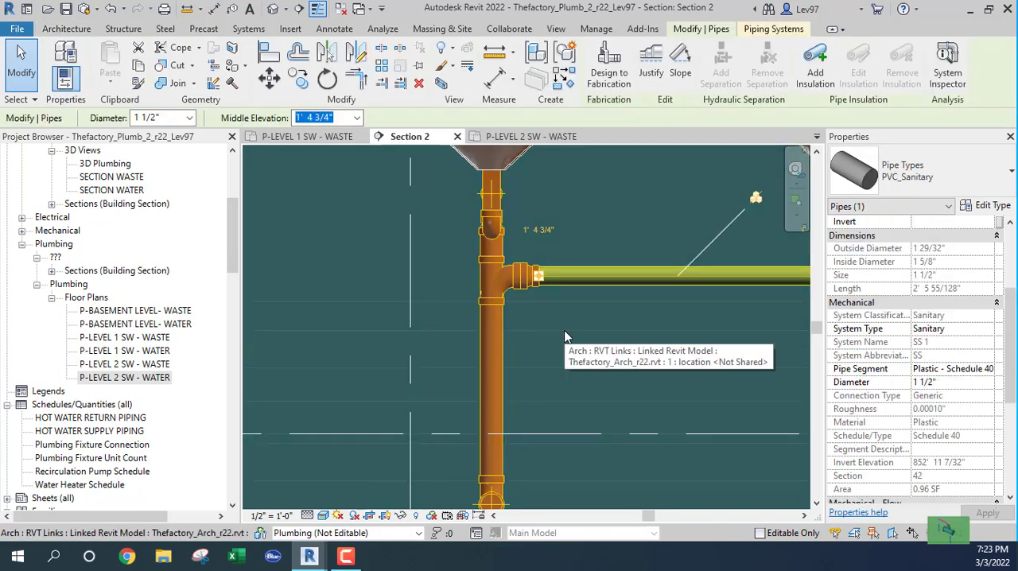
key("Escape")
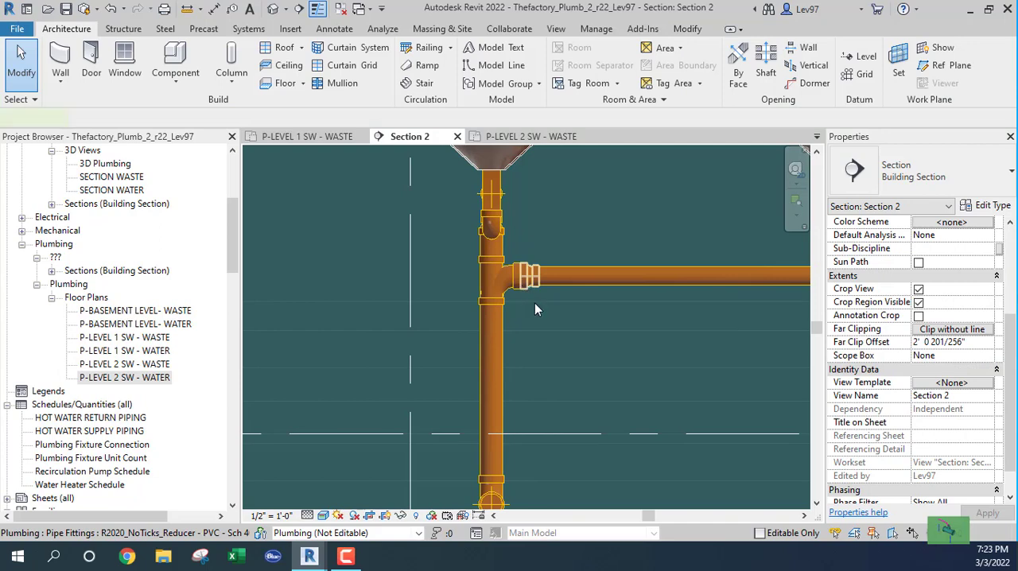
left_click(534, 308)
key("Delete")
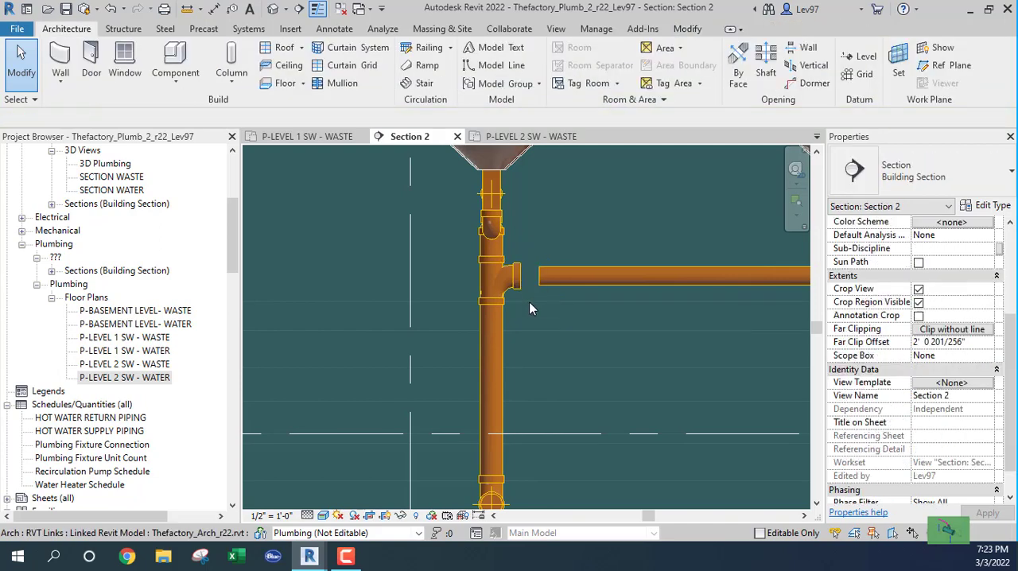
left_click(507, 288)
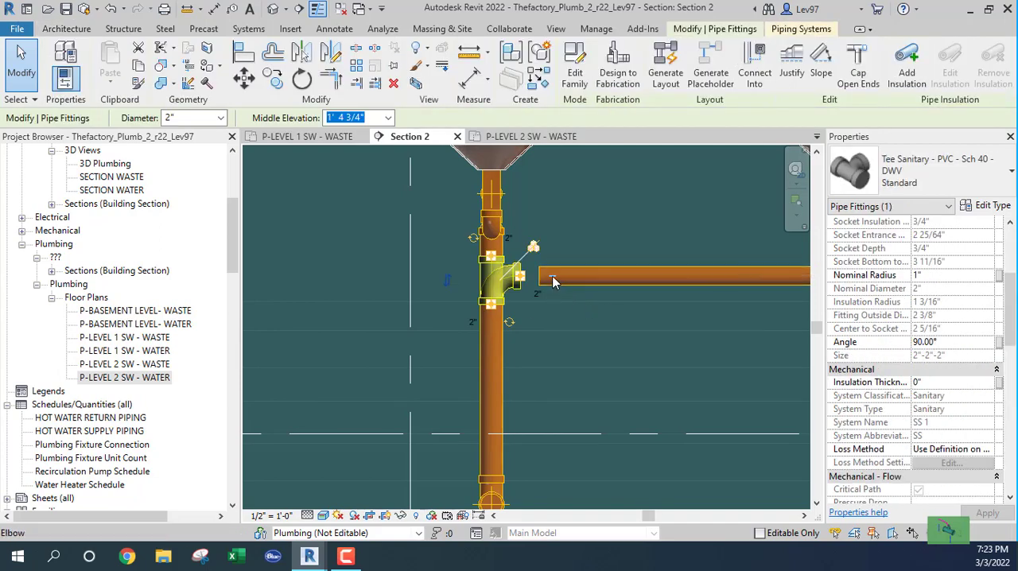
key("Delete")
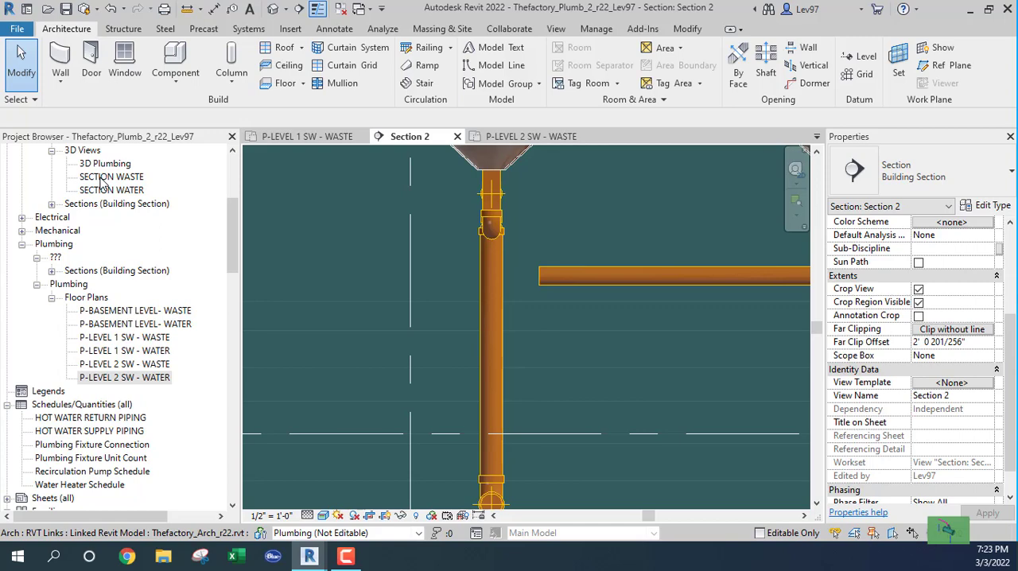
Open the SECTION WASTE 3D view and delete the 2" bend at the foot of the Level 1 lavatory's vertical drop.
double_click(101, 179)
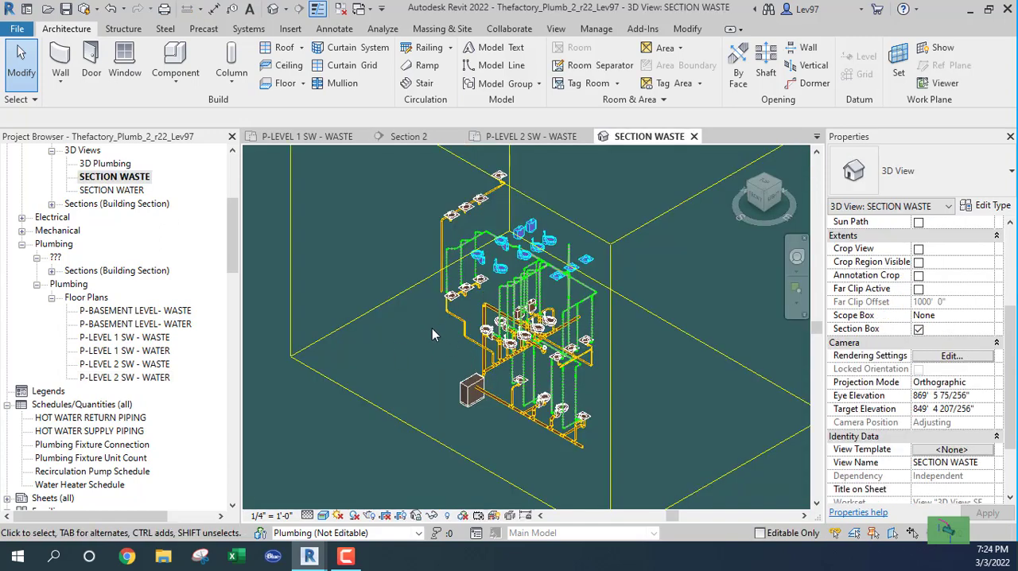
middle_click_drag(432, 328, 566, 275, "shift")
scroll(483, 330, "up", 6)
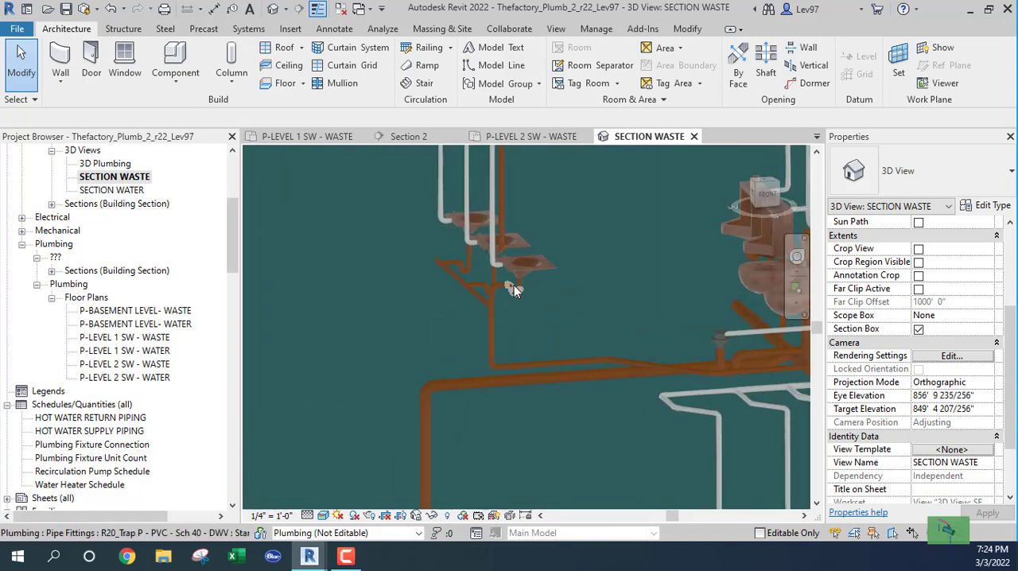
scroll(514, 284, "up", 3)
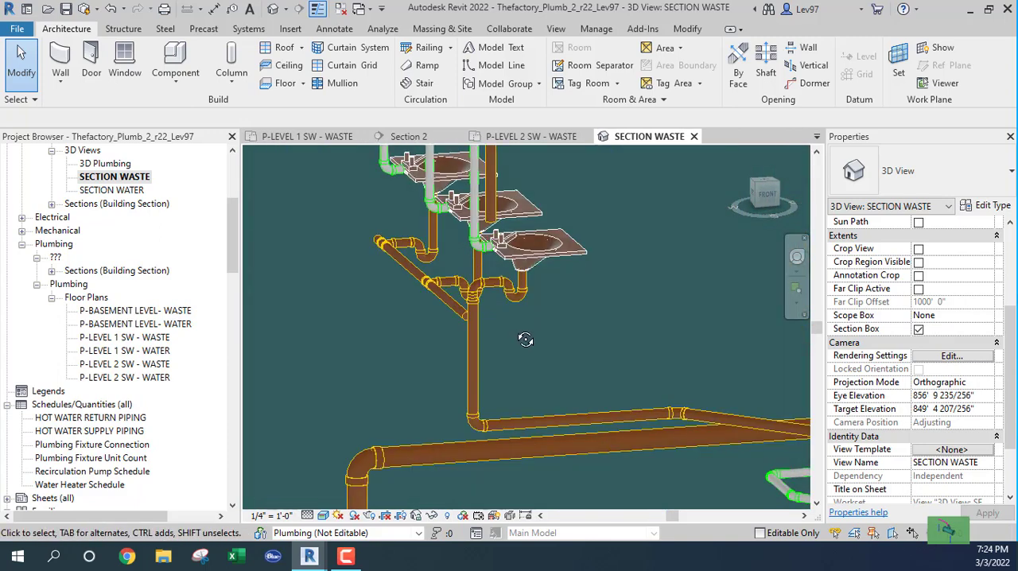
middle_click_drag(506, 327, 503, 307, "shift")
left_click(409, 274)
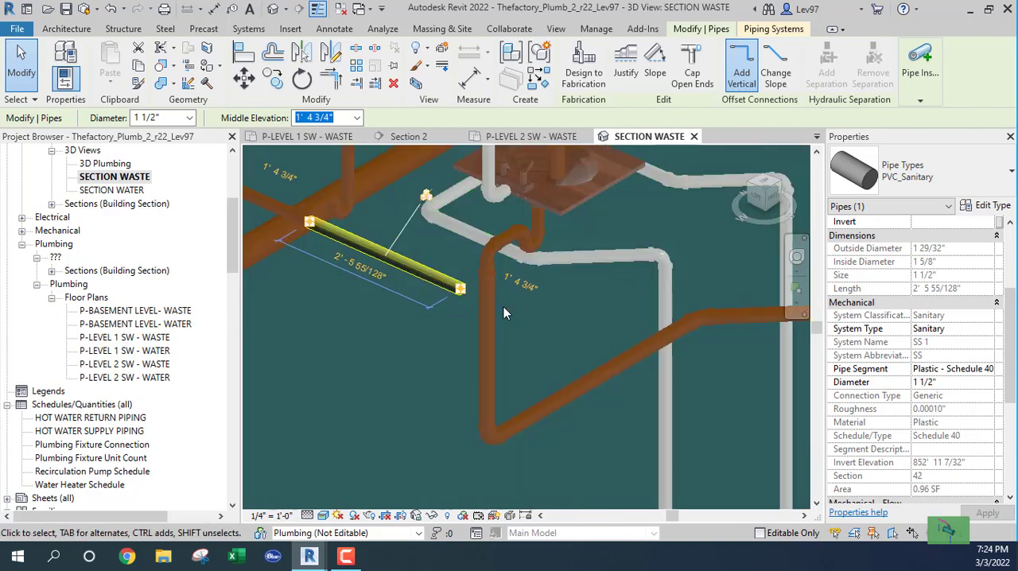
left_click_drag(416, 384, 557, 465)
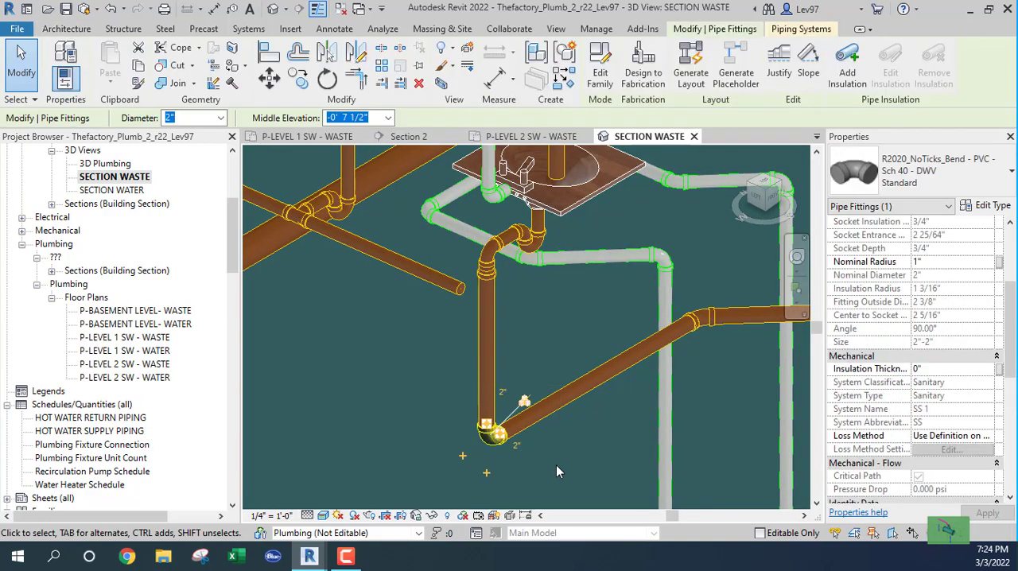
key("Delete")
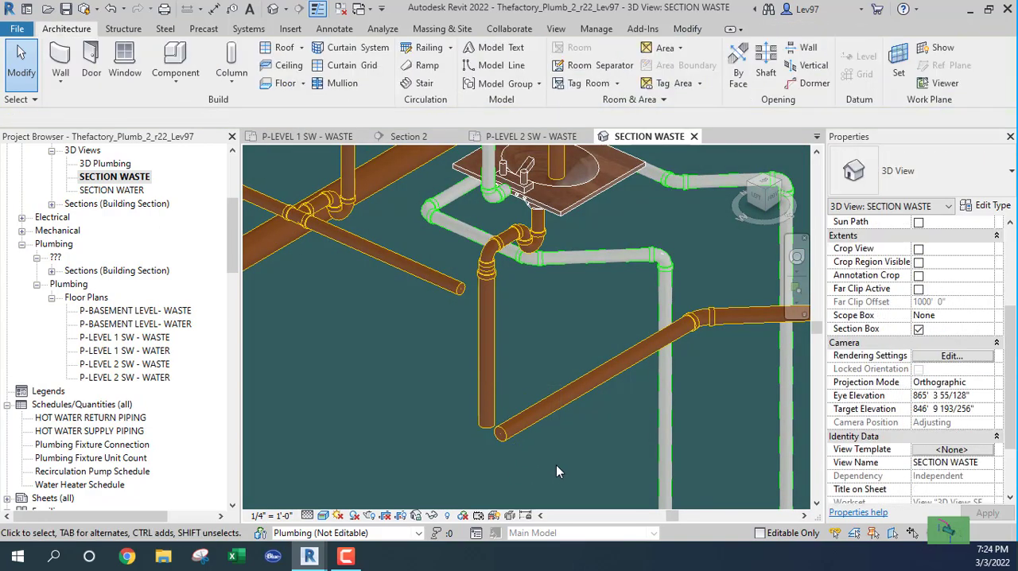
left_click(556, 411)
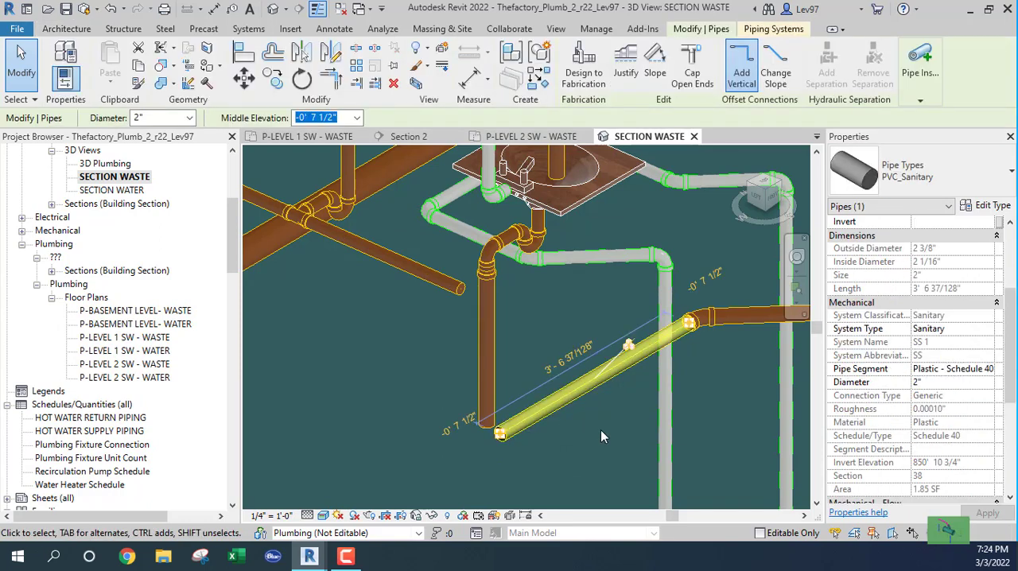
key("Escape")
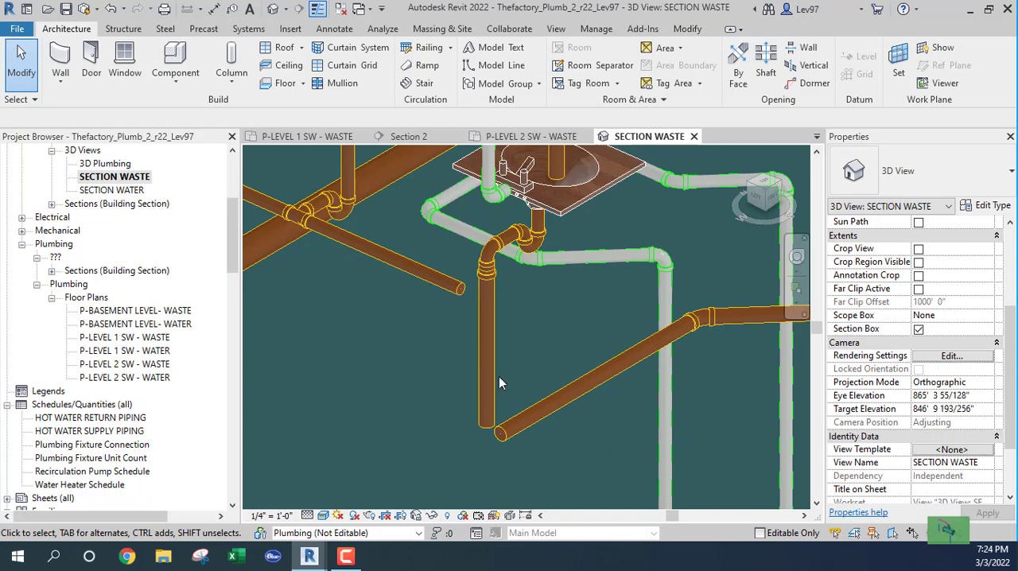
Delete the reducer under the Level 1 lavatory's trap arm bend and the 2" vertical pipe below it.
left_click(512, 296)
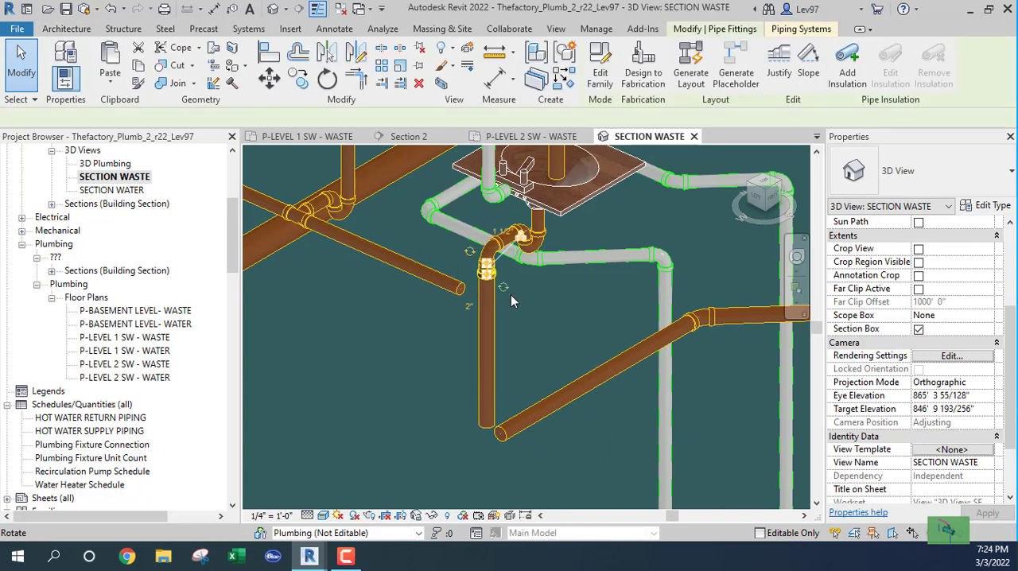
key("Escape")
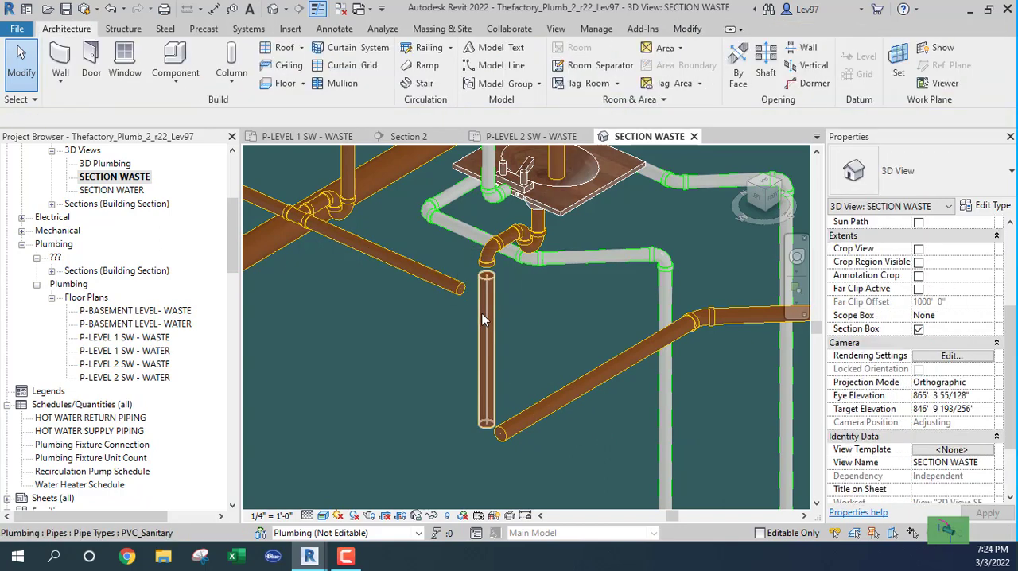
left_click(483, 314)
key("Delete")
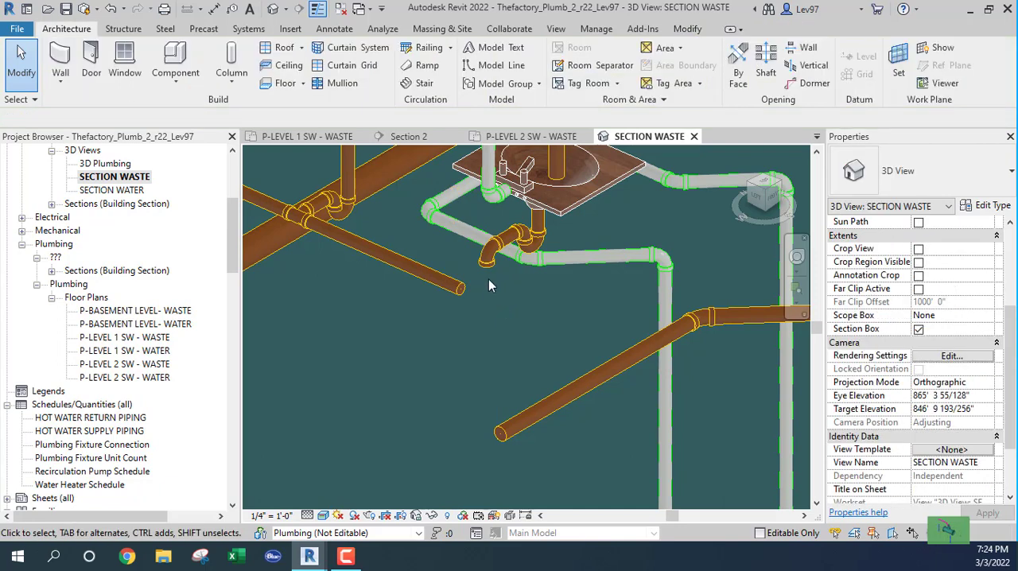
left_click(426, 274)
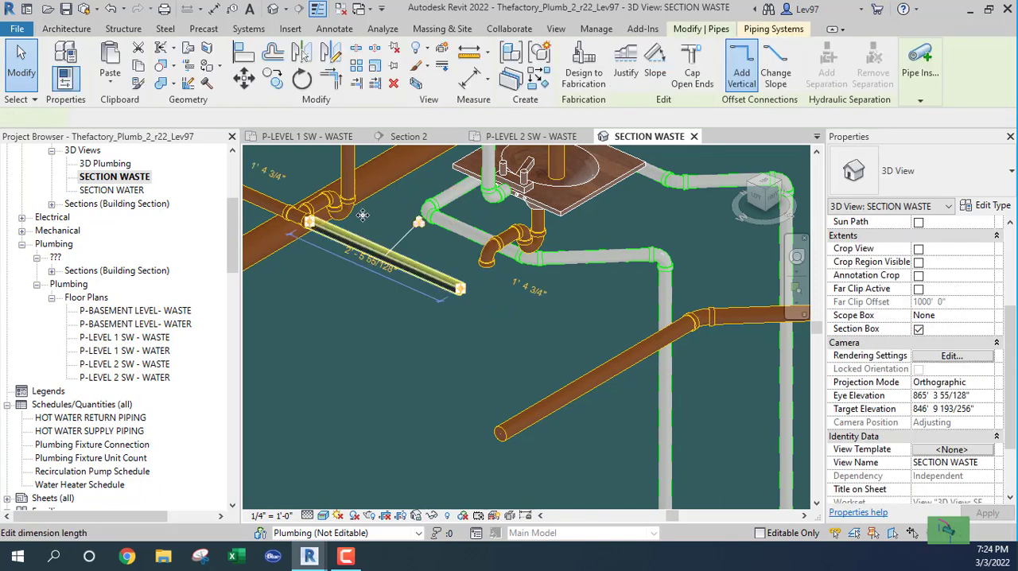
left_click(302, 137)
scroll(464, 382, "up", 6)
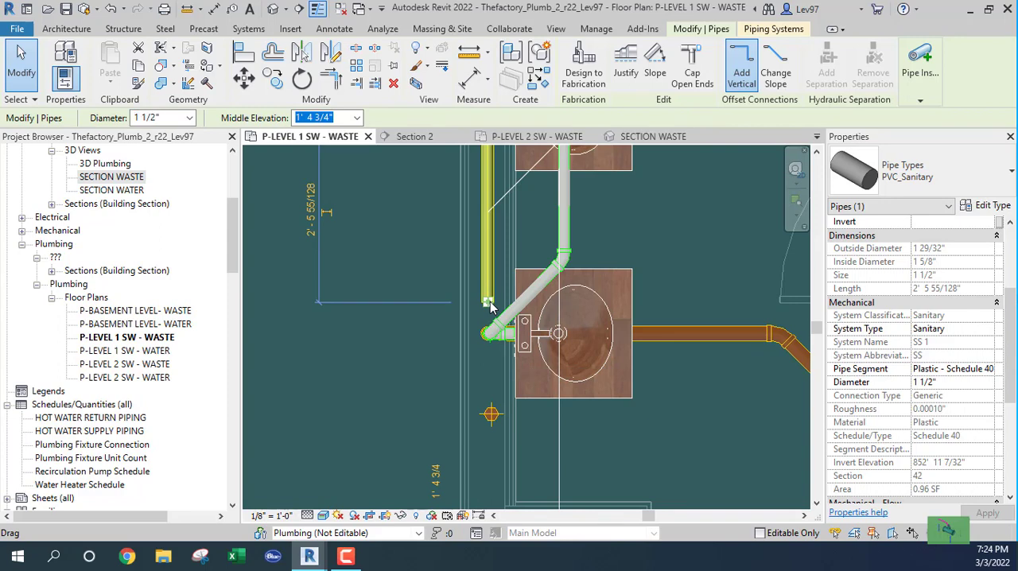
right_click(491, 308)
left_click(518, 171)
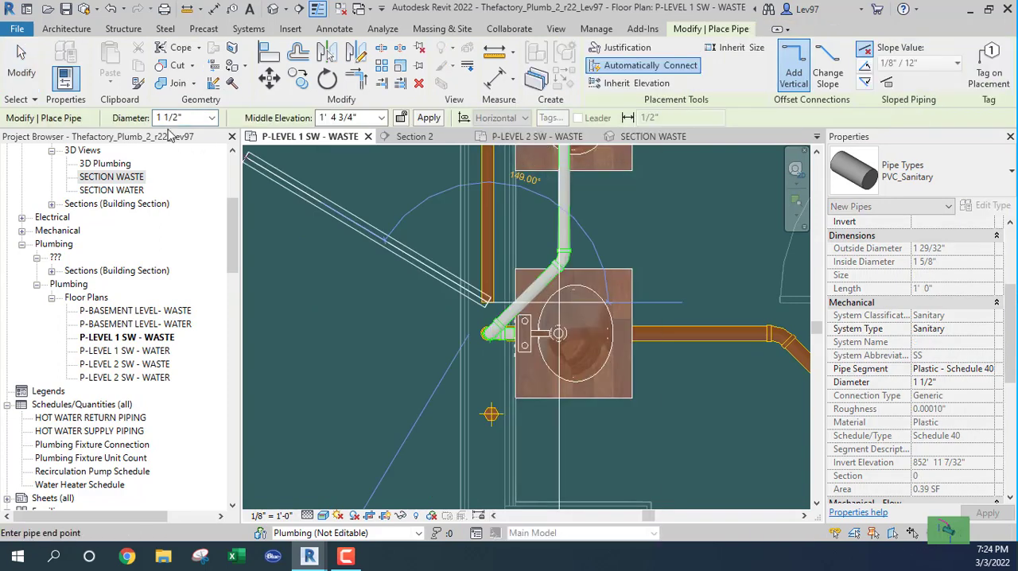
key("Escape")
key("Escape")
In the SECTION WASTE 3D view, set the diameter of the open-ended Level 1 horizontal waste pipe to 2".
scroll(478, 304, "down", 1)
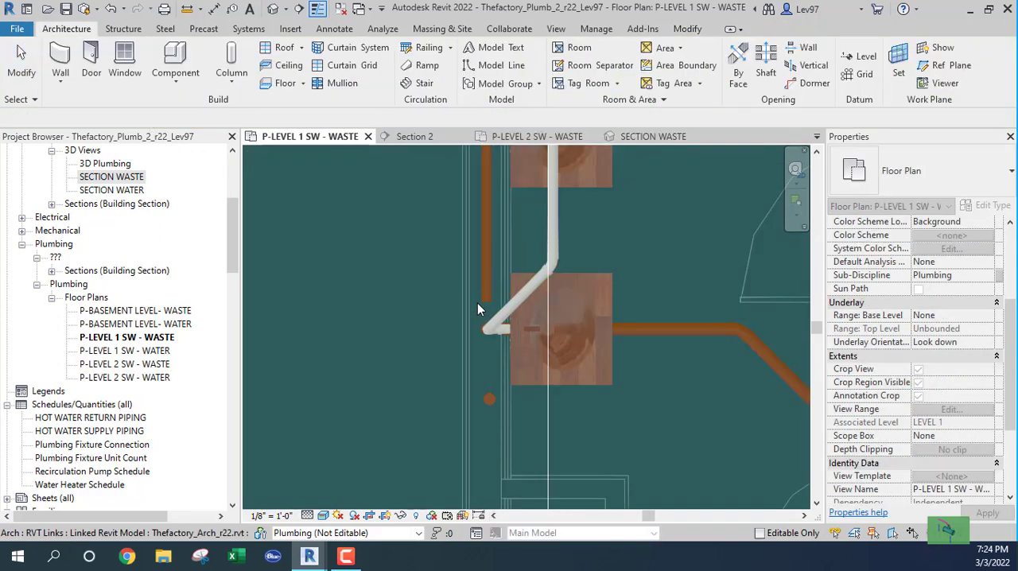
scroll(455, 297, "down", 3)
middle_click_drag(434, 291, 432, 347)
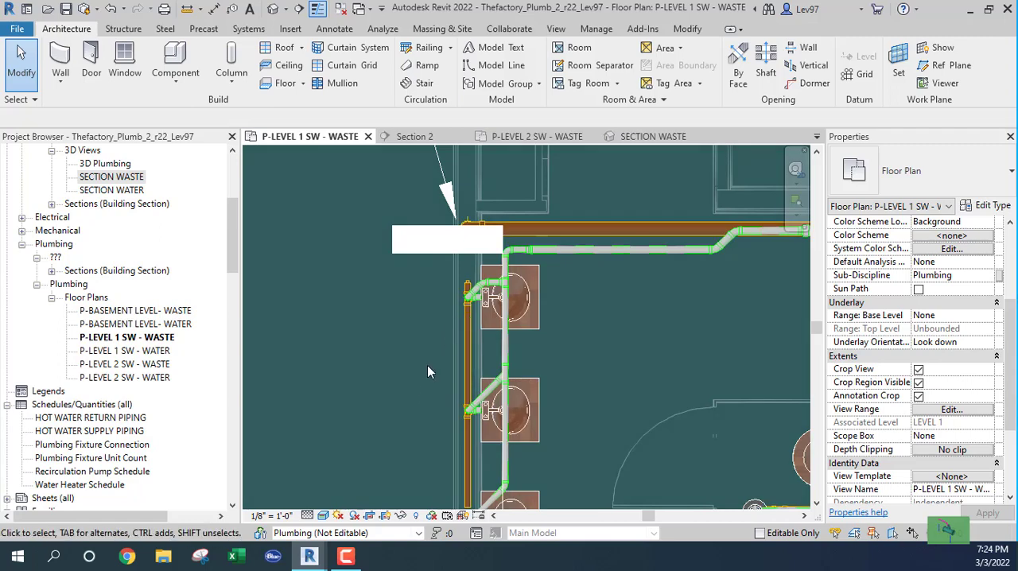
left_click(467, 353)
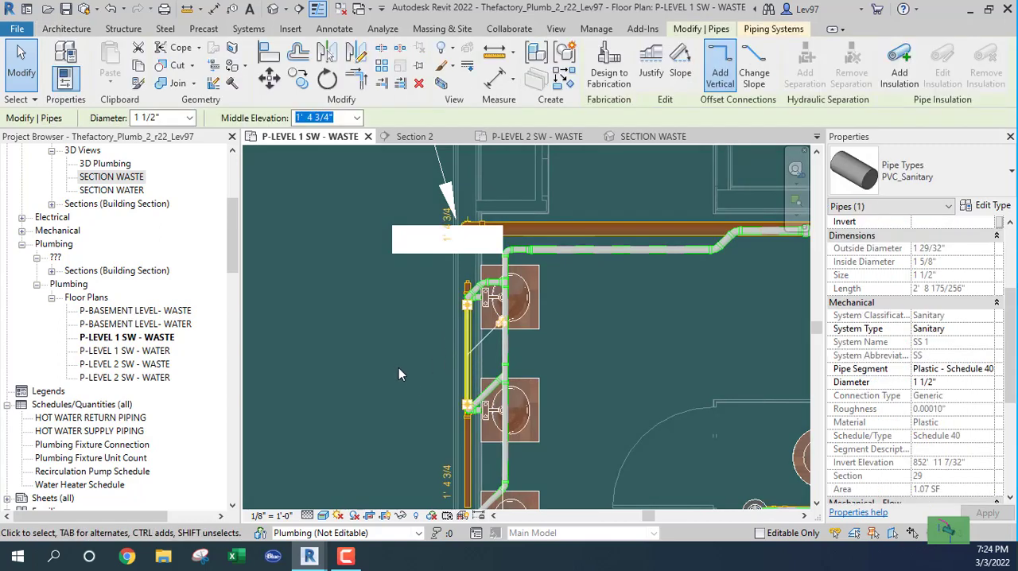
left_click(404, 373)
middle_click_drag(404, 352, 423, 303)
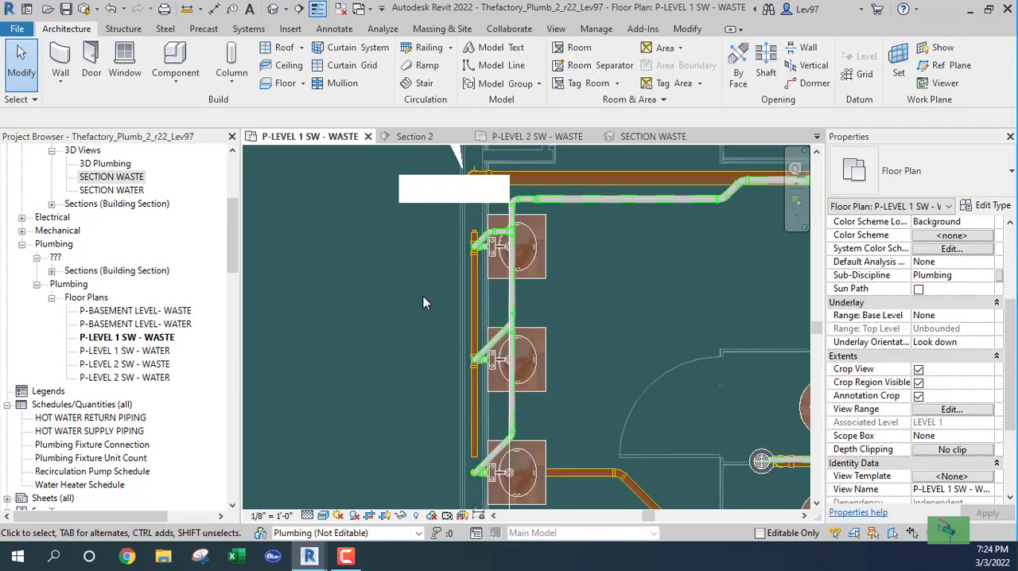
left_click(654, 137)
middle_click_drag(437, 373, 568, 416, "shift")
scroll(439, 312, "up", 5)
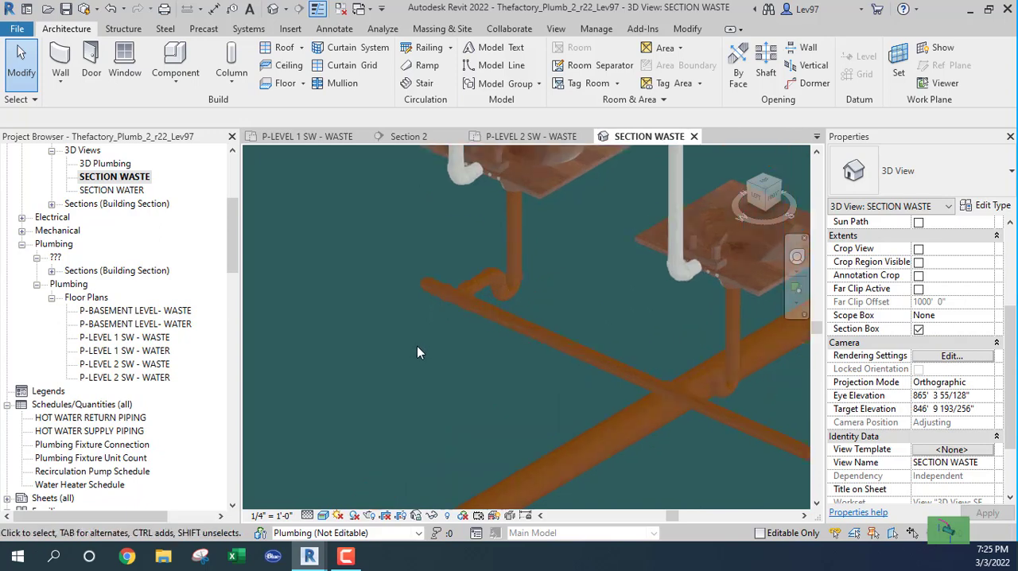
middle_click_drag(511, 363, 338, 250)
left_click(600, 322)
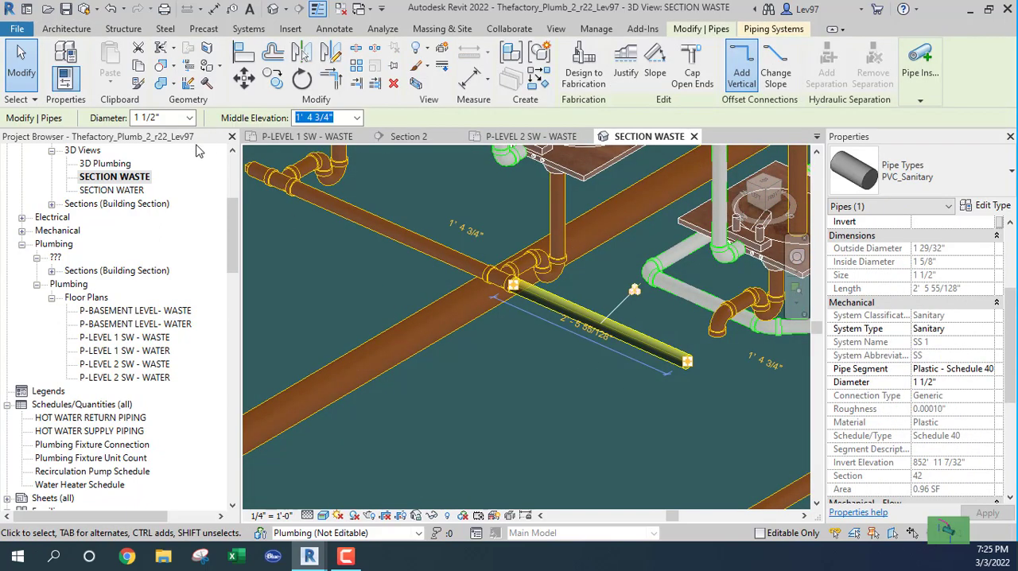
left_click(189, 118)
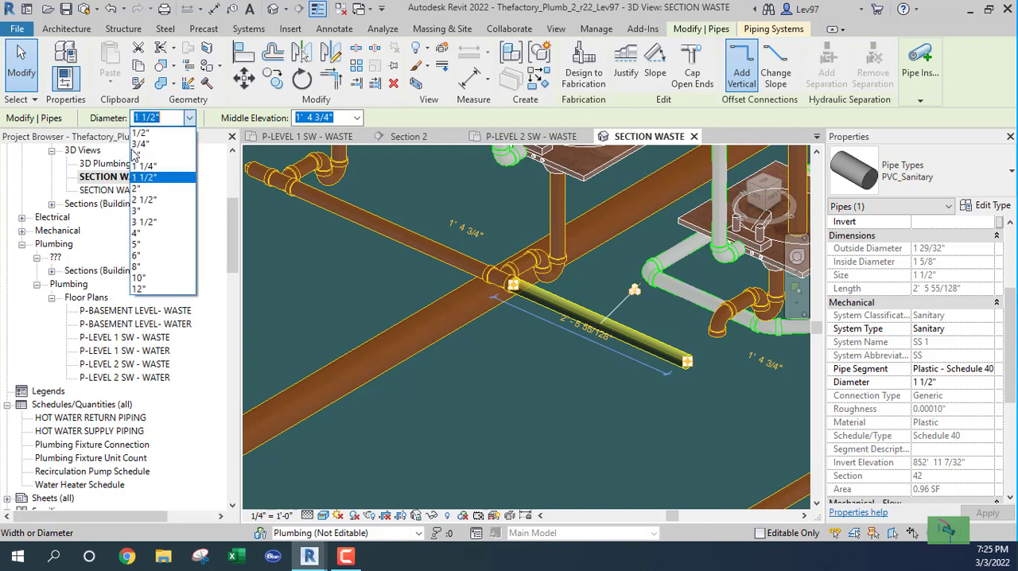
left_click(152, 192)
left_click(564, 386)
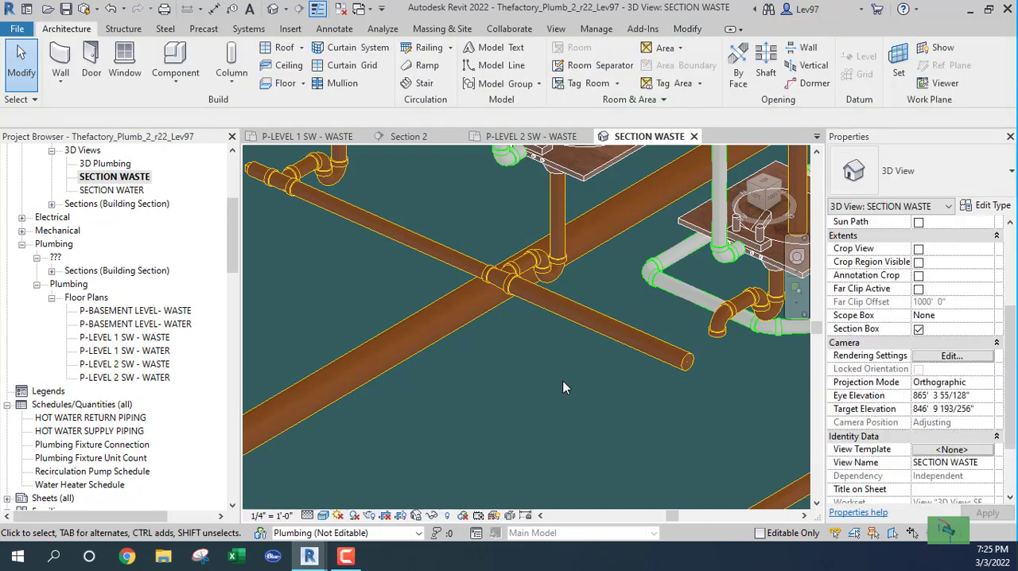
Compare the position of the Level 2 vertical drop with the open Level 1 waste pipe in the Level 1 waste plan and SECTION WASTE view.
scroll(604, 386, "down", 2)
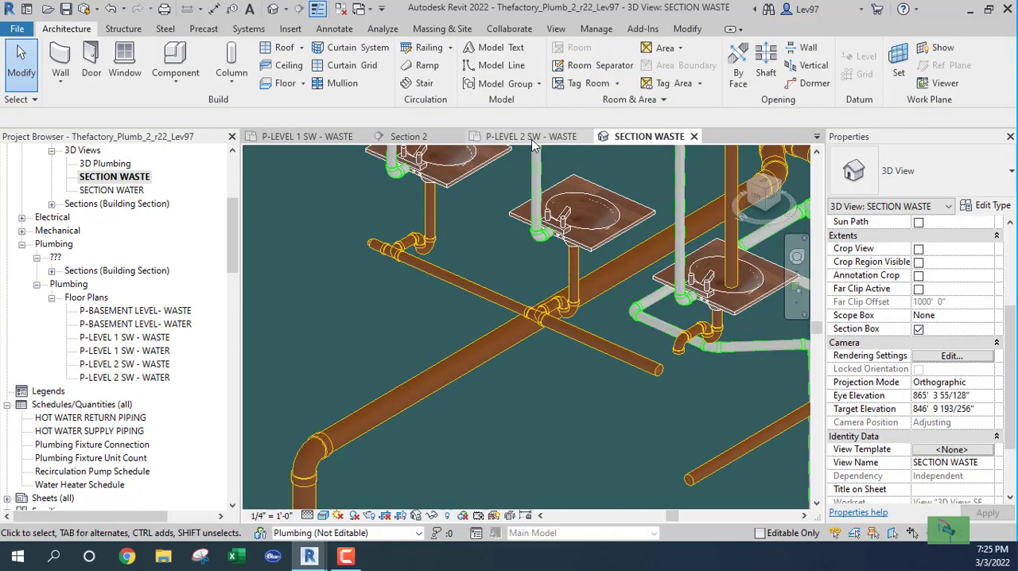
left_click(313, 137)
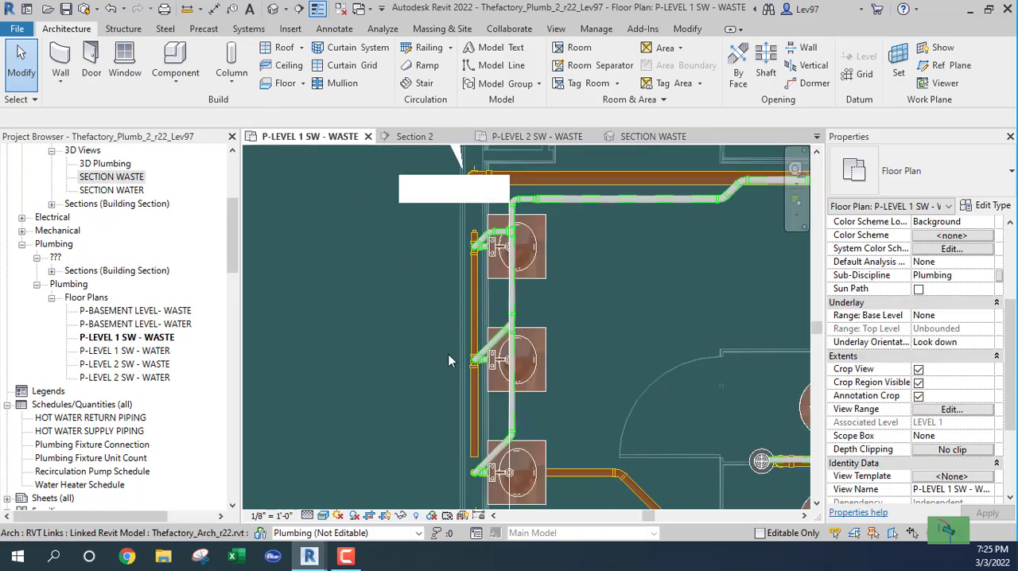
middle_click_drag(427, 204, 422, 191)
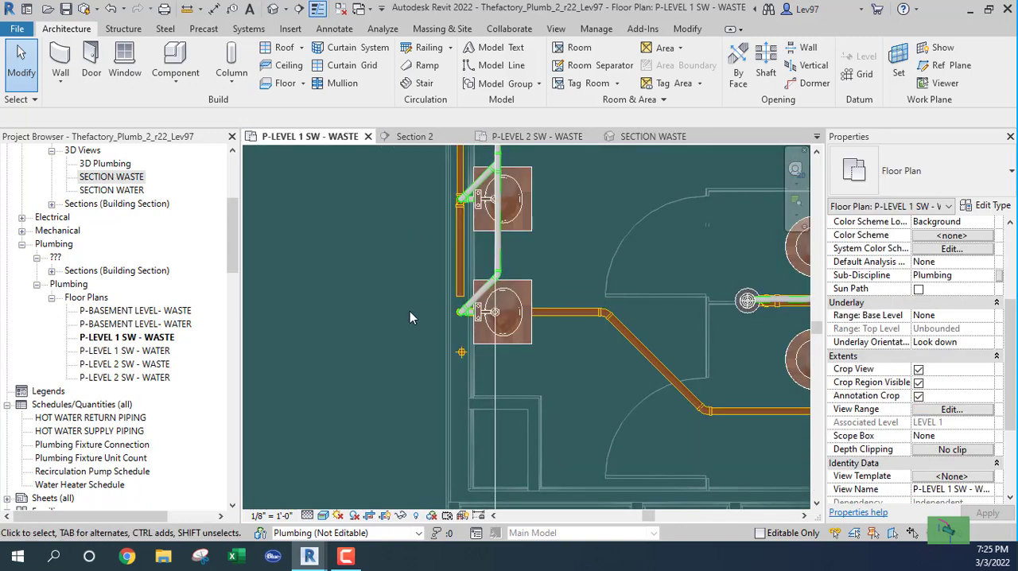
left_click(654, 141)
scroll(579, 399, "up", 3)
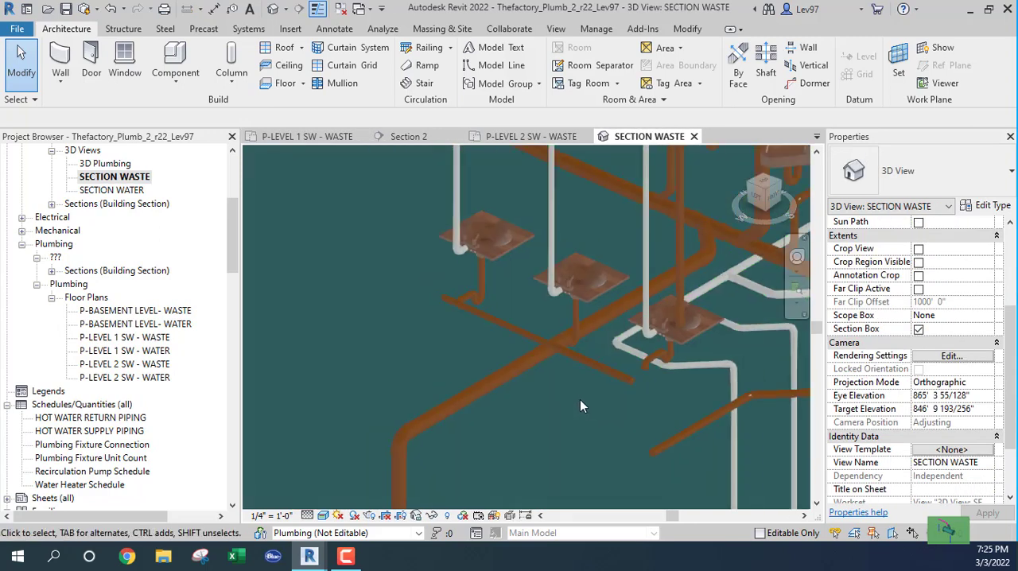
left_click(302, 141)
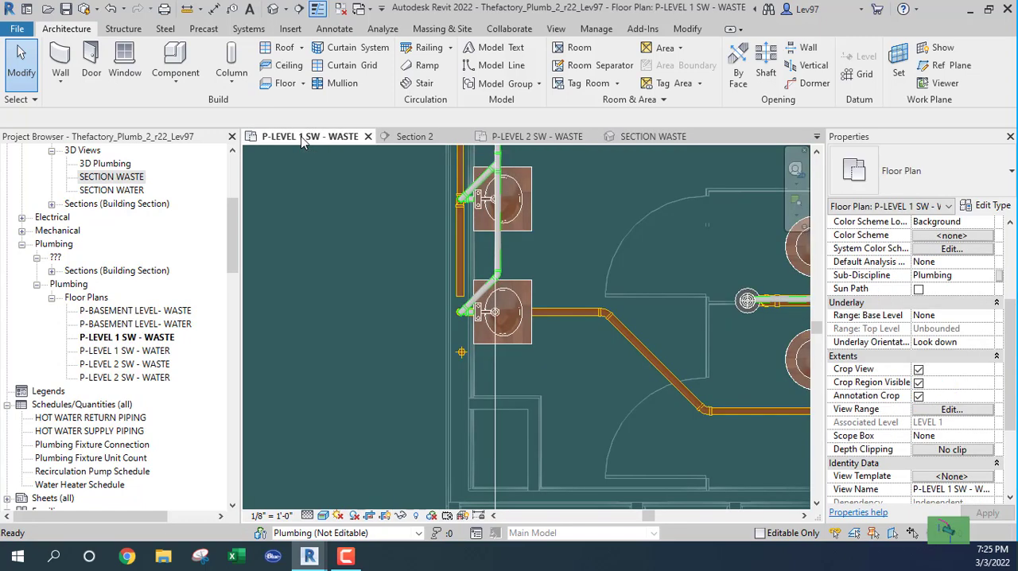
left_click(461, 354)
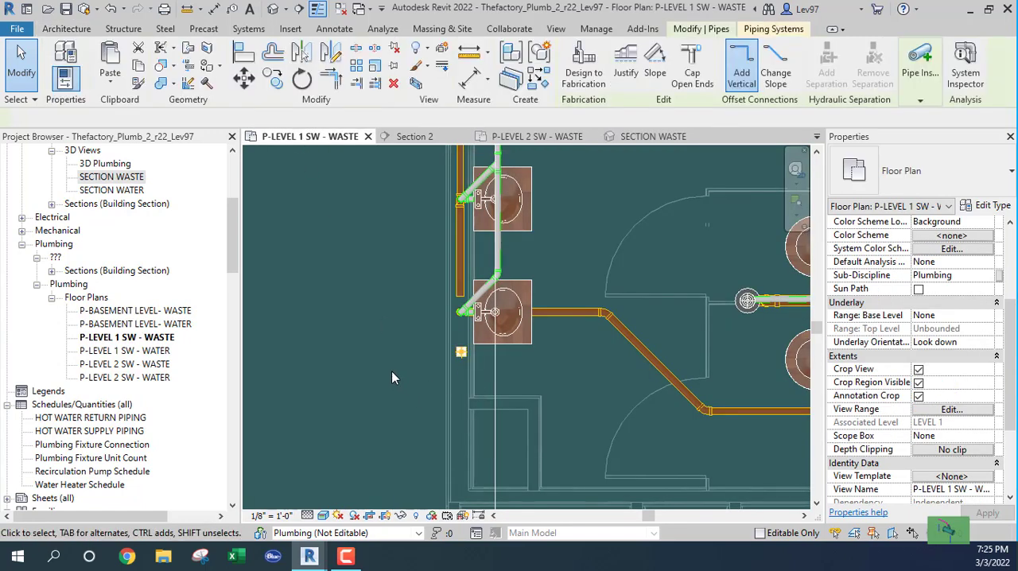
left_click(648, 137)
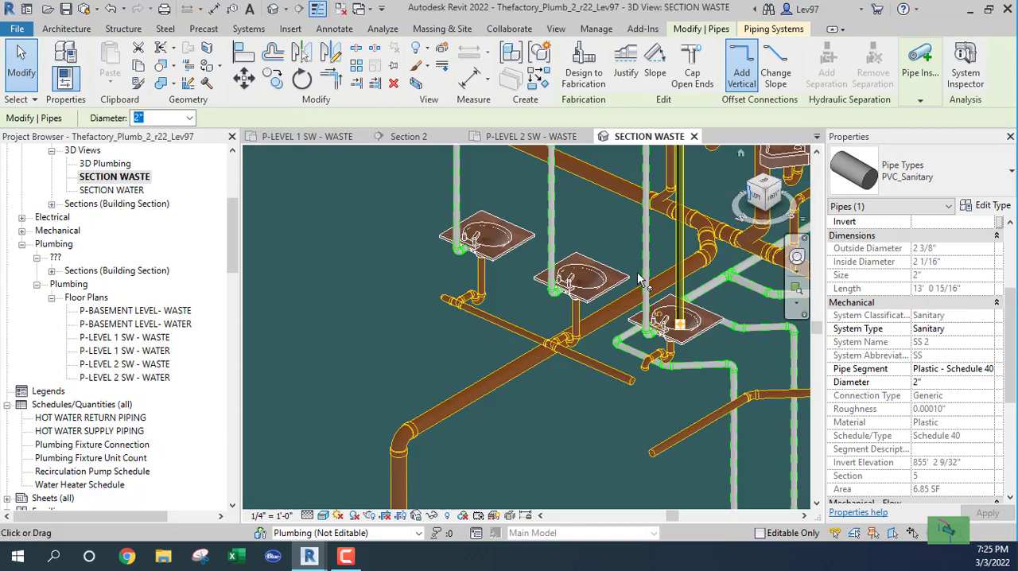
Trace the vertical drop from the Level 2 lavatories to Level 1 in 3D and check its location in the Level 2 waste plan.
scroll(613, 323, "down", 3)
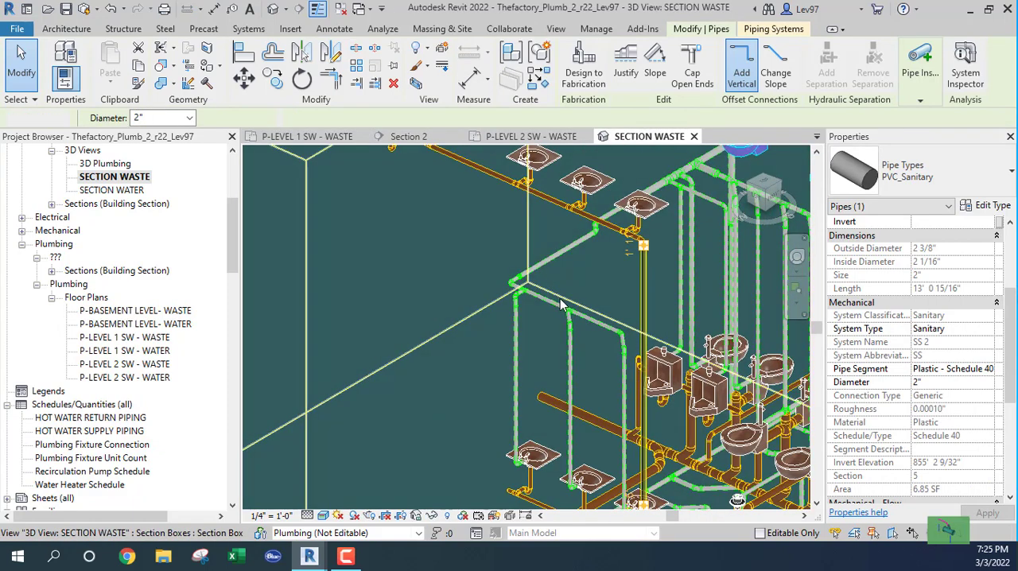
key("Escape")
scroll(653, 229, "up", 6)
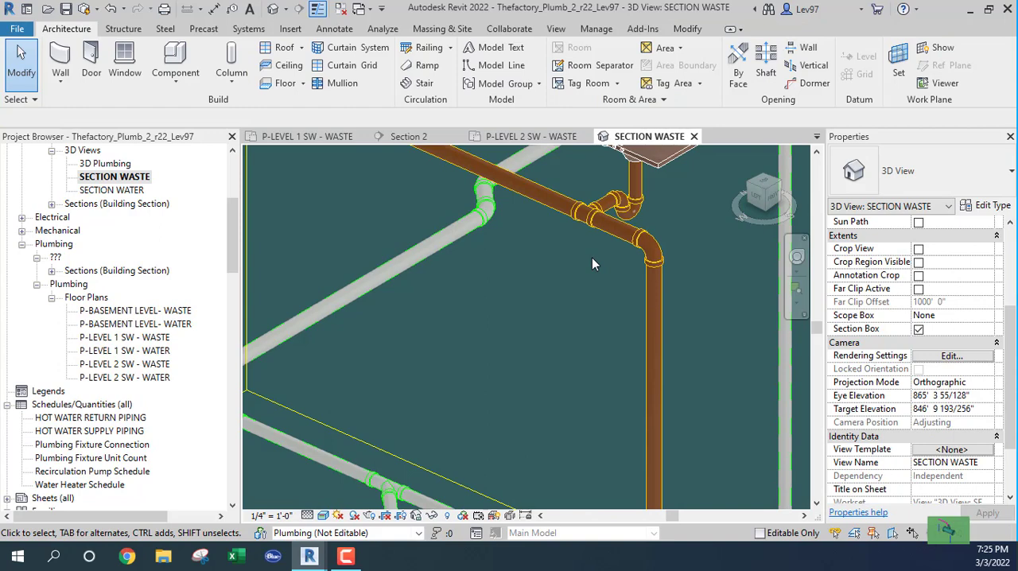
scroll(591, 259, "down", 4)
middle_click_drag(560, 386, 558, 210)
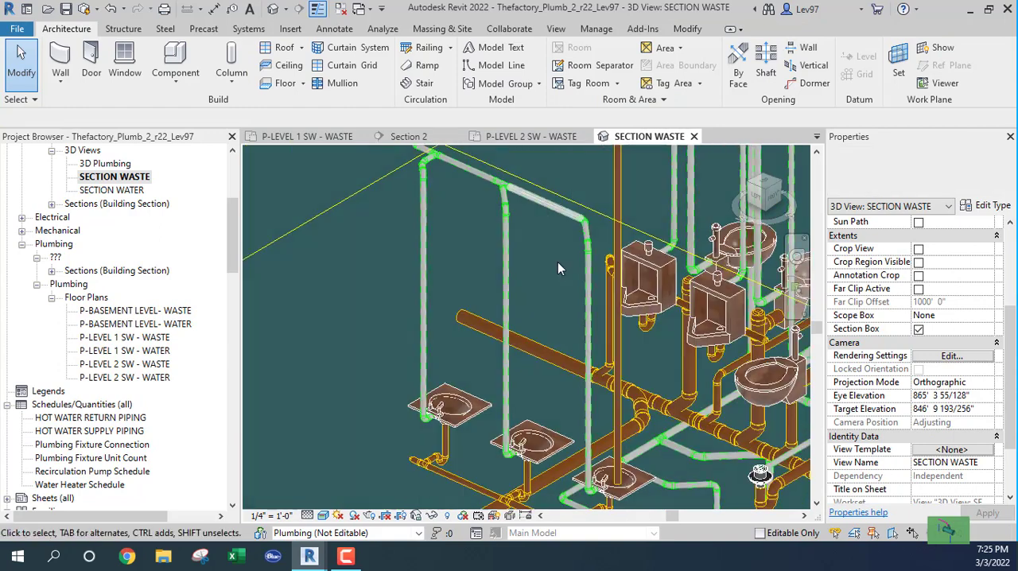
middle_click_drag(558, 342, 552, 195)
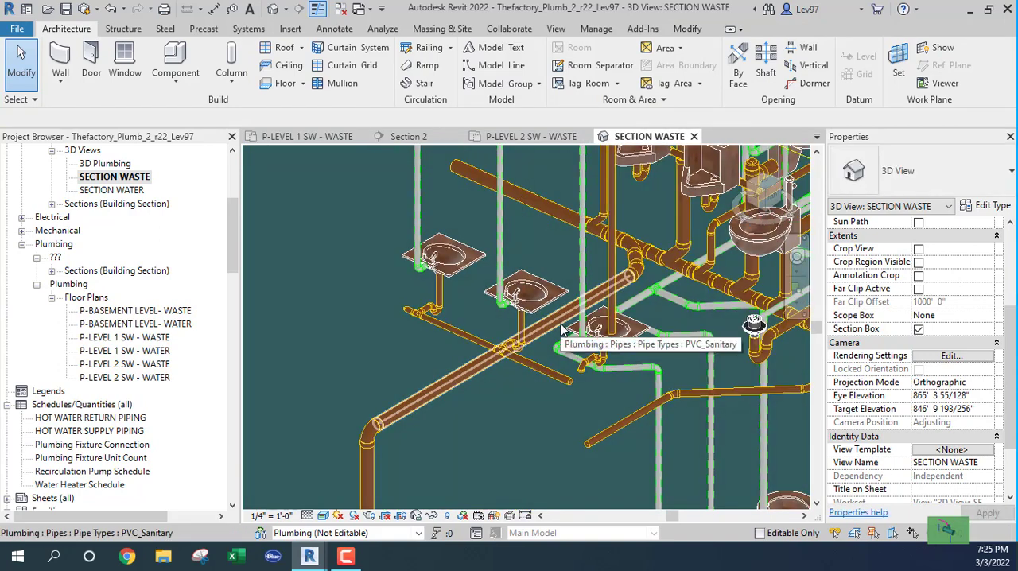
scroll(536, 321, "down", 1)
left_click(609, 266)
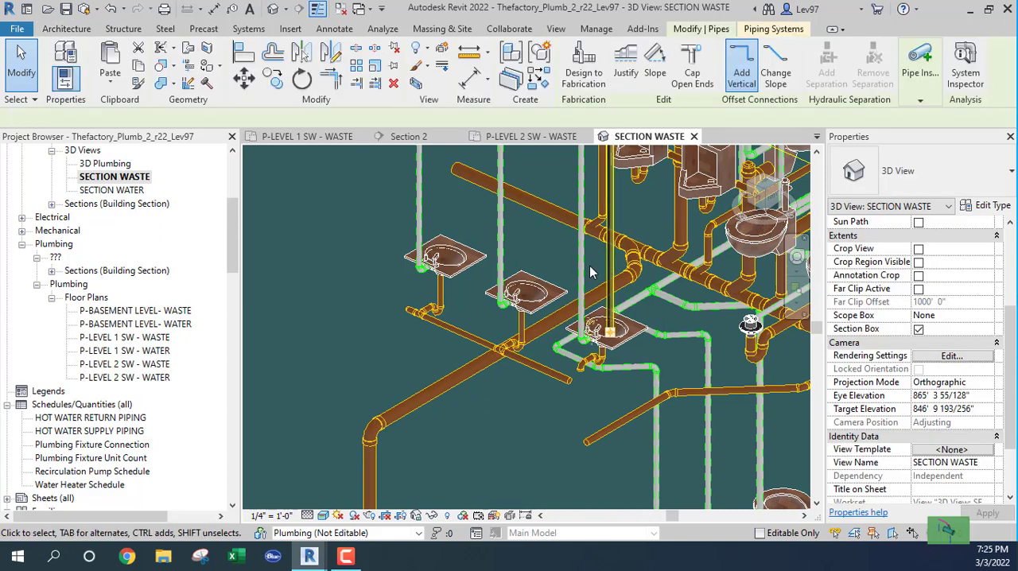
middle_click_drag(587, 269, 597, 284, "shift")
middle_click_drag(565, 272, 571, 343, "shift")
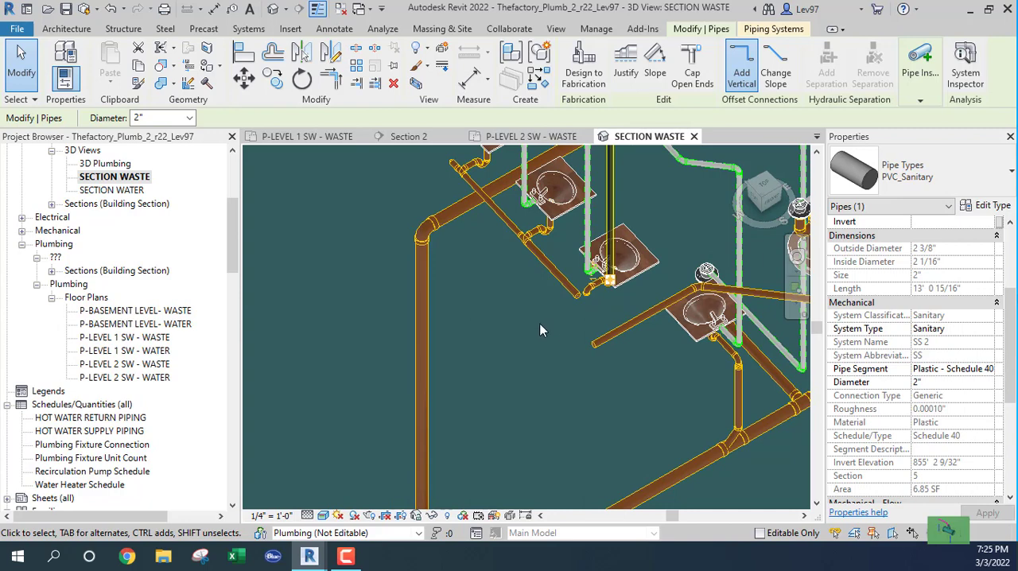
left_click(539, 330)
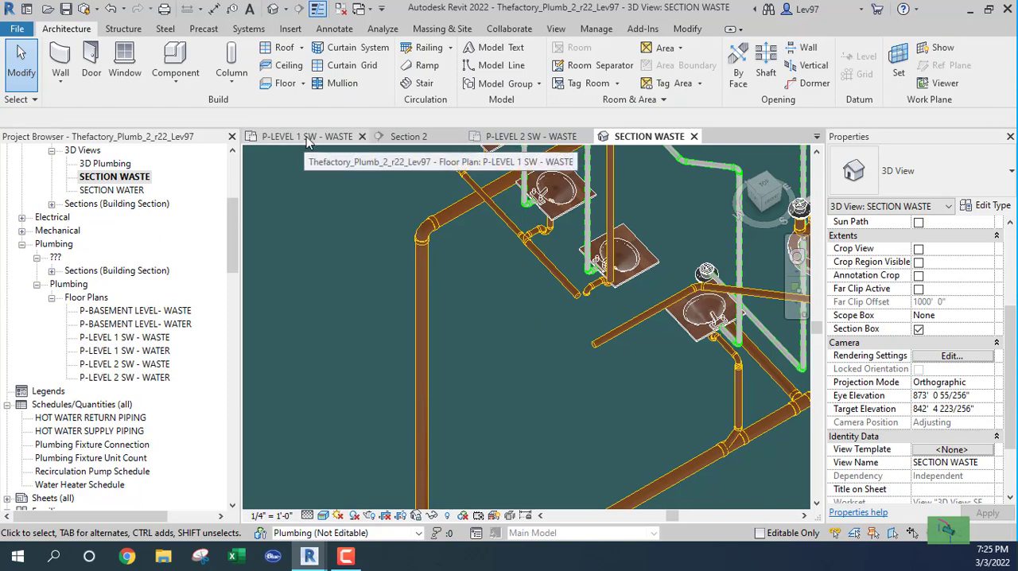
left_click(531, 136)
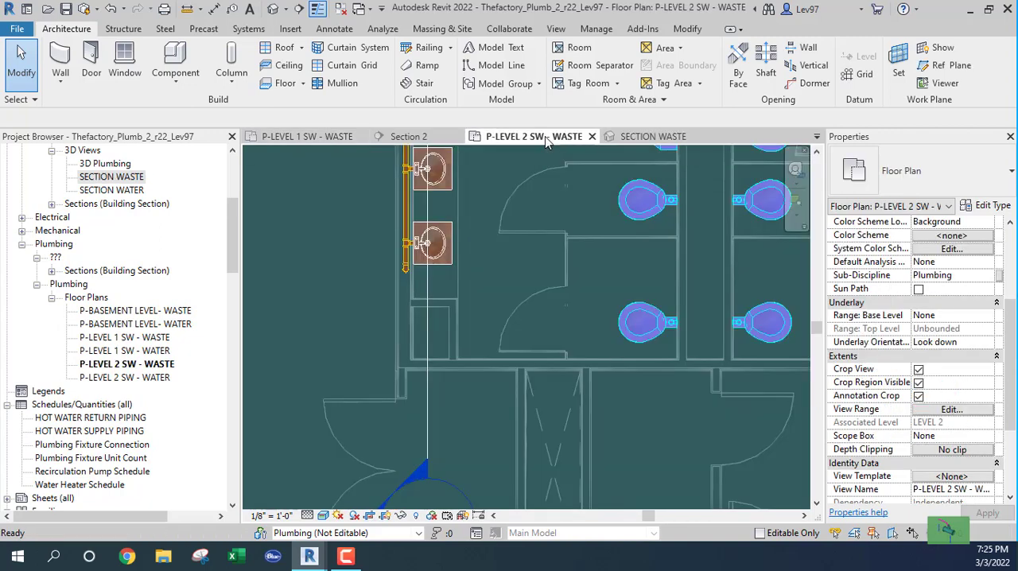
middle_click_drag(492, 284, 502, 373)
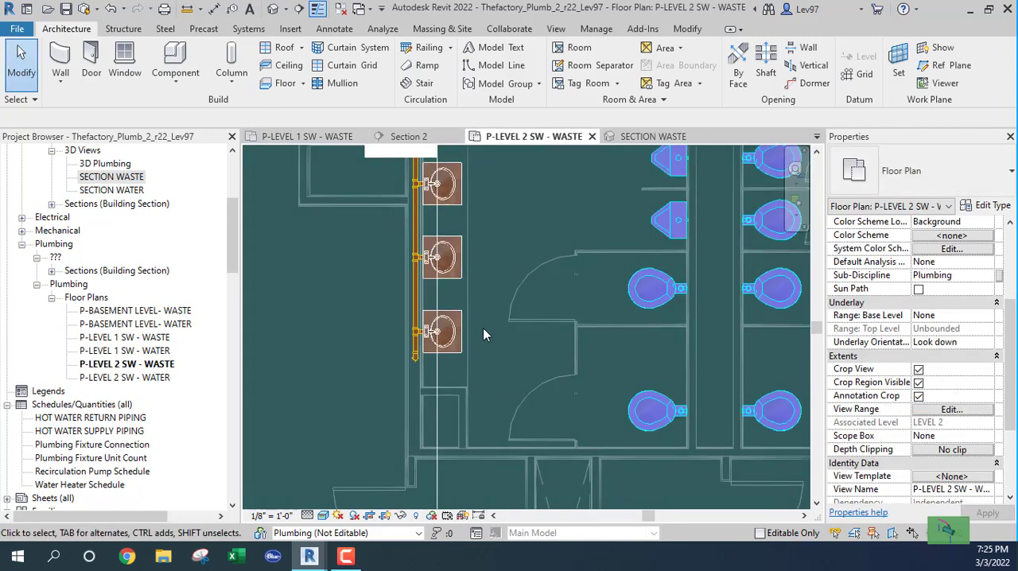
Compare the Level 2 vertical drop with the open Level 1 lavatory waste pipe in the Section 2 view.
left_click(408, 137)
scroll(497, 338, "down", 4)
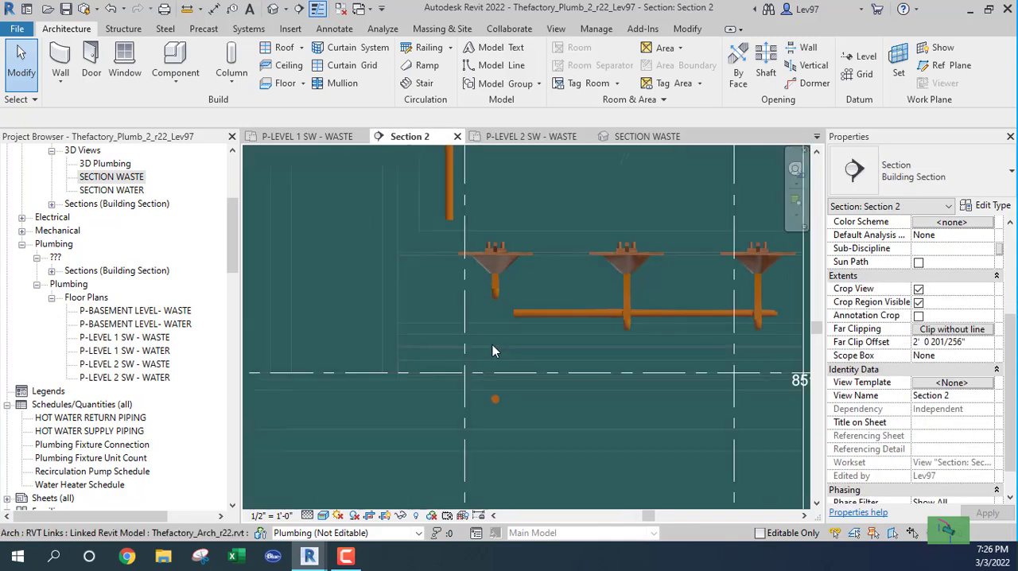
scroll(473, 376, "up", 4)
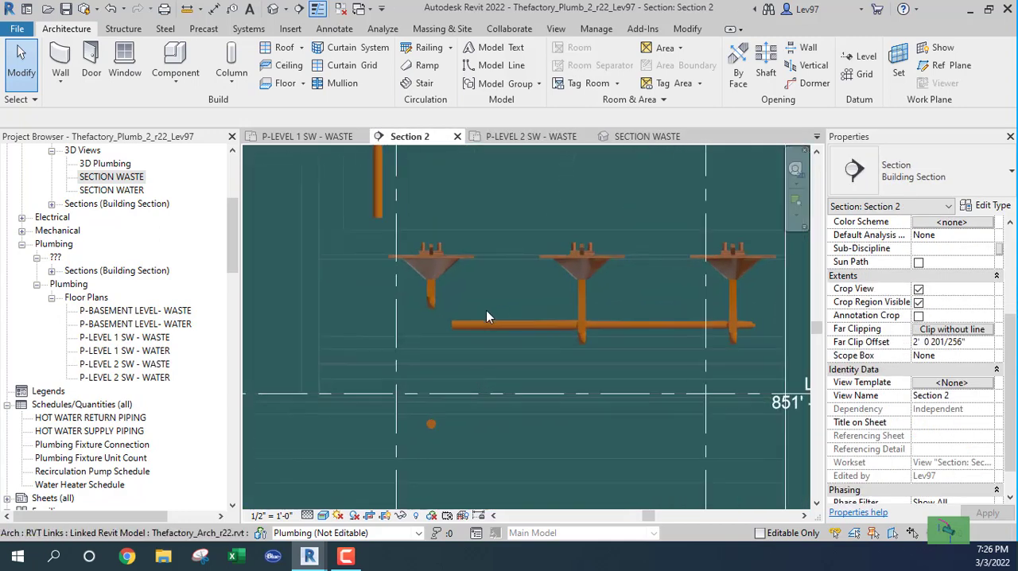
scroll(457, 277, "down", 5)
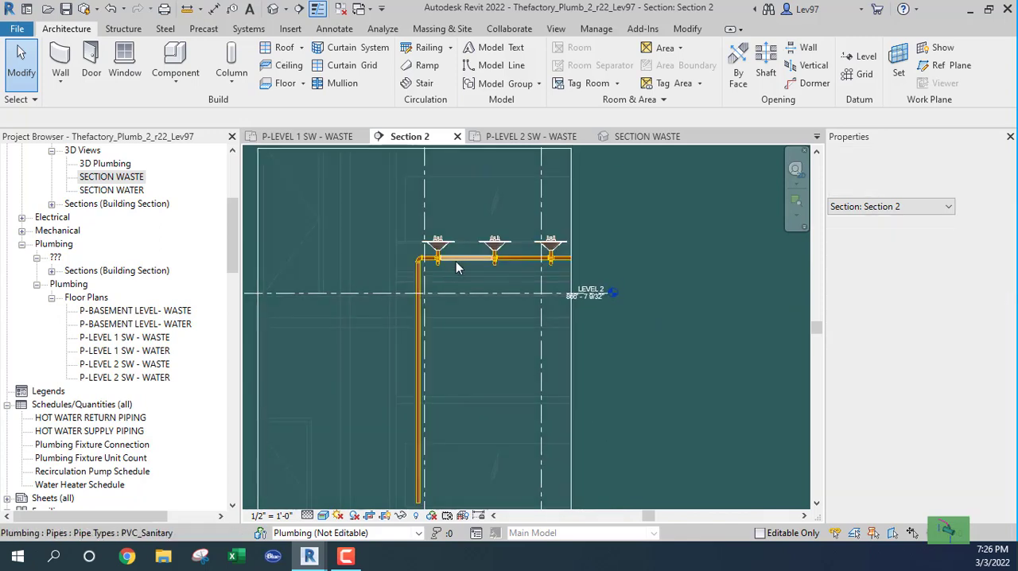
middle_click_drag(510, 326, 511, 163)
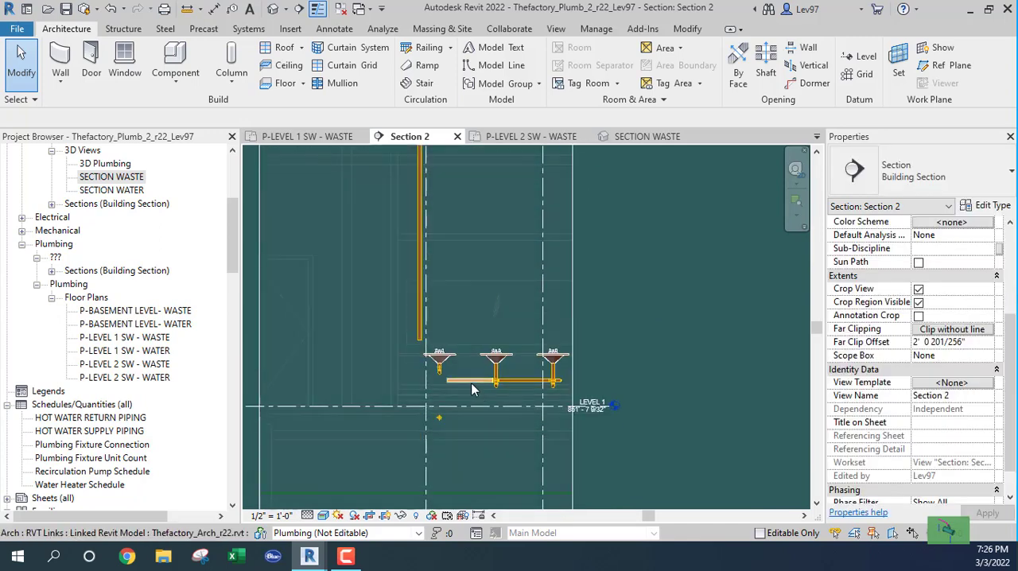
middle_click_drag(429, 313, 455, 297)
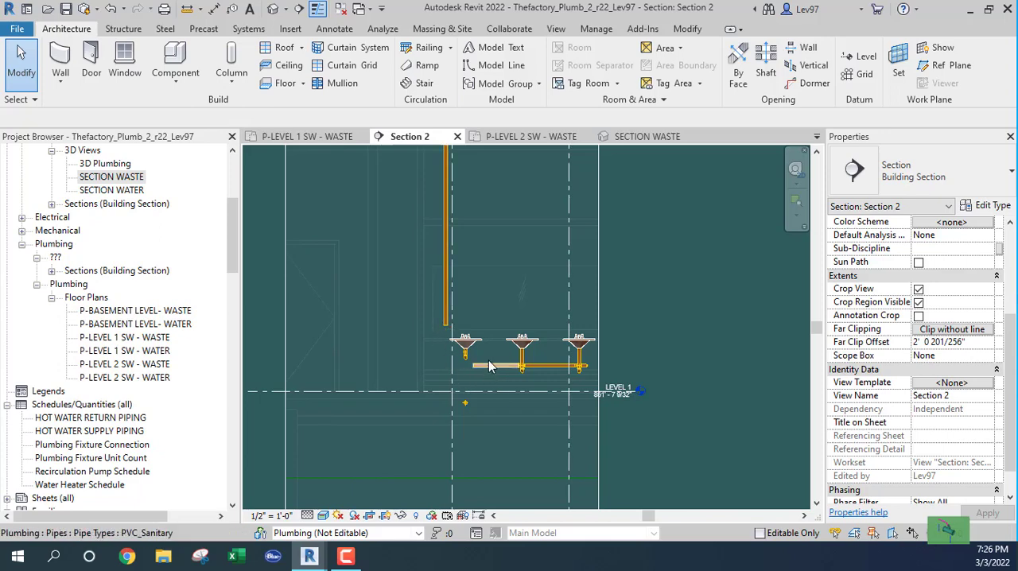
middle_click_drag(517, 297, 540, 261)
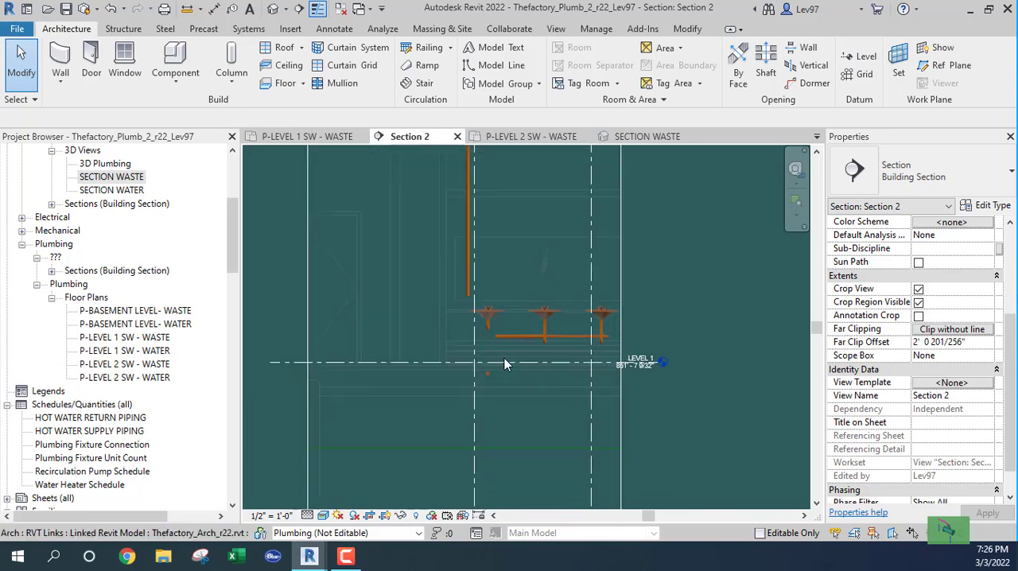
left_click(555, 360)
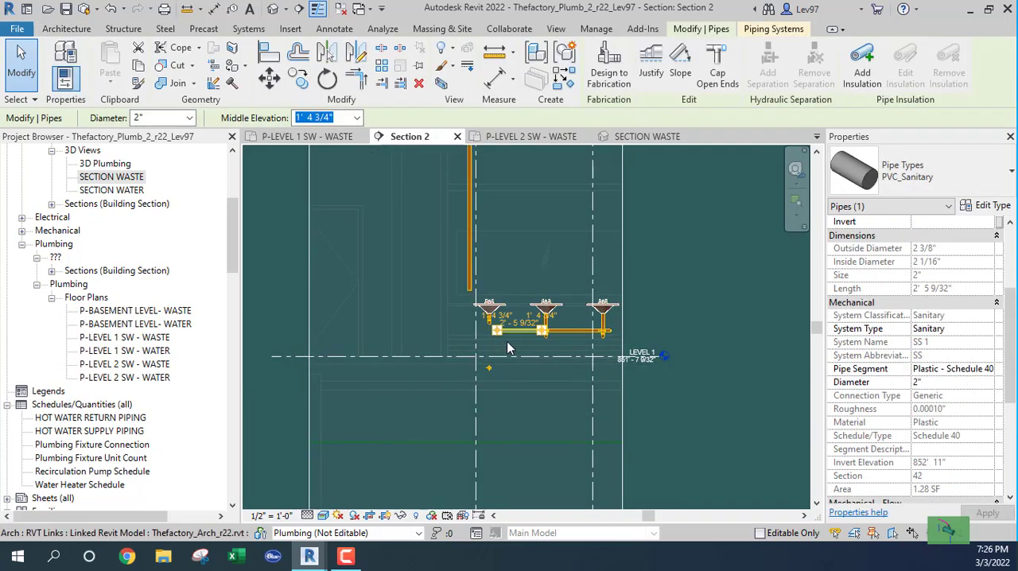
scroll(506, 341, "up", 1)
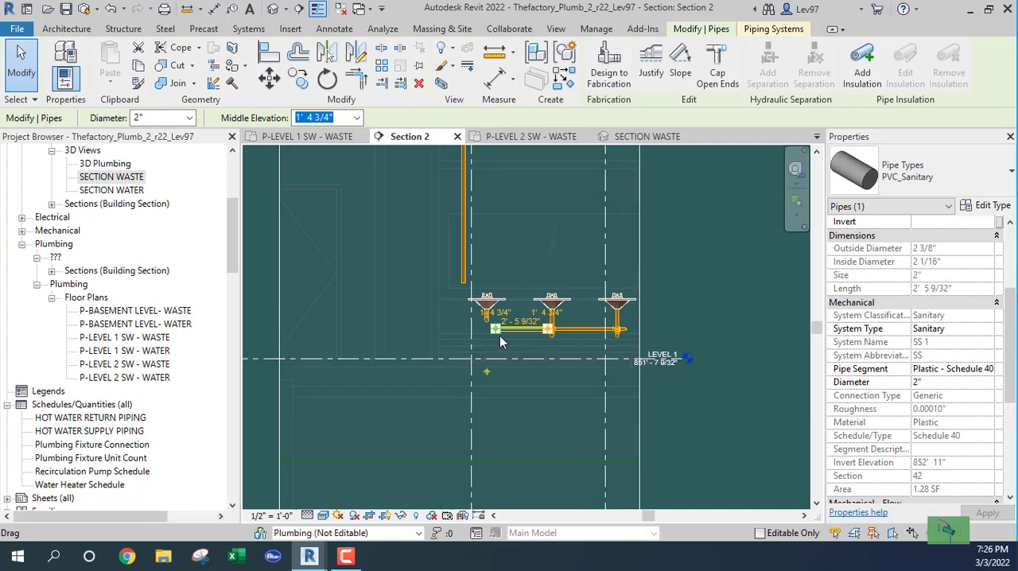
scroll(501, 336, "up", 4)
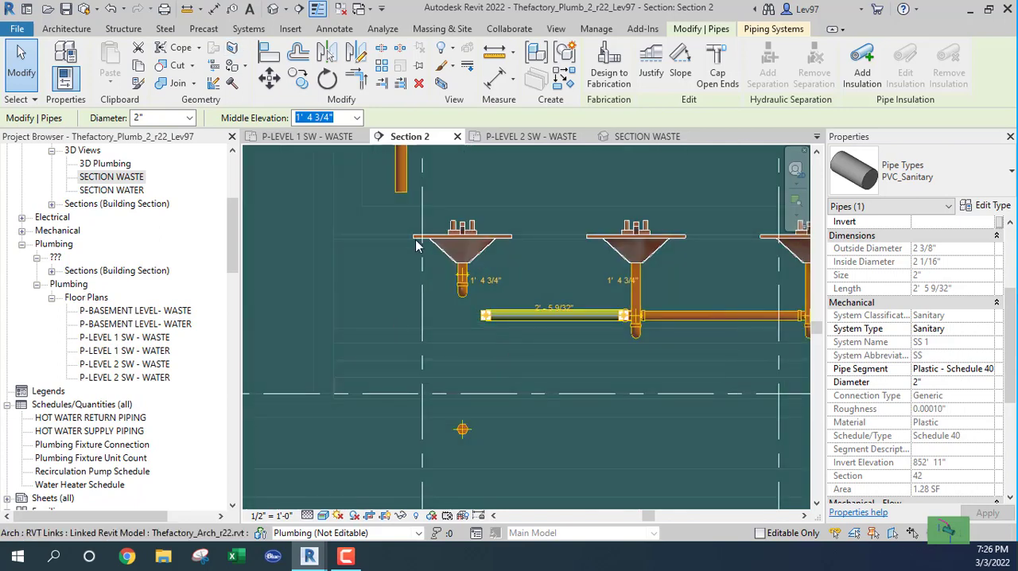
key("Escape")
Split the open Level 1 waste pipe near its free end in Section 2 and delete the coupling at the split.
left_click(687, 29)
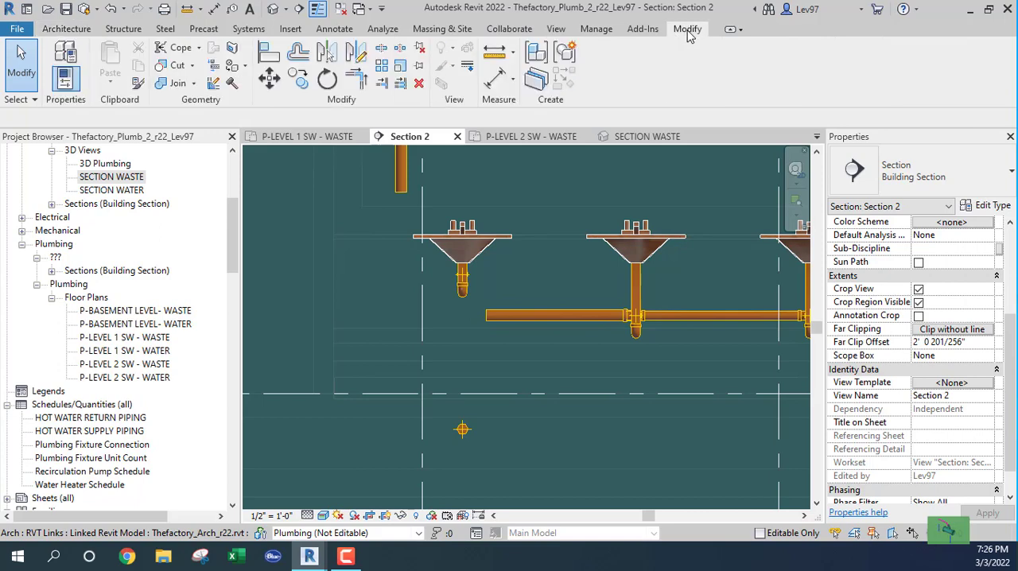
left_click(382, 49)
left_click(519, 315)
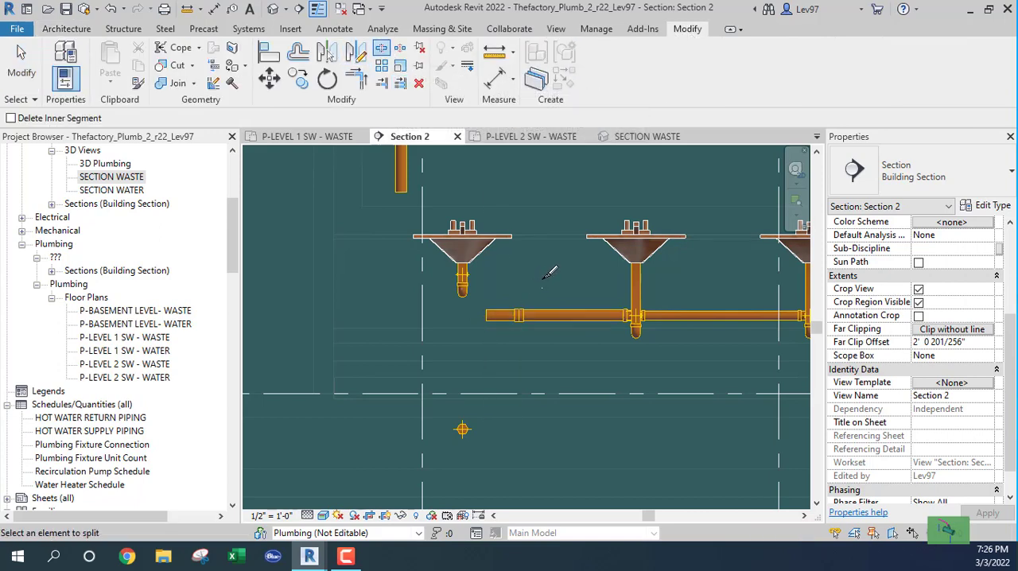
key("Escape")
left_click(518, 344)
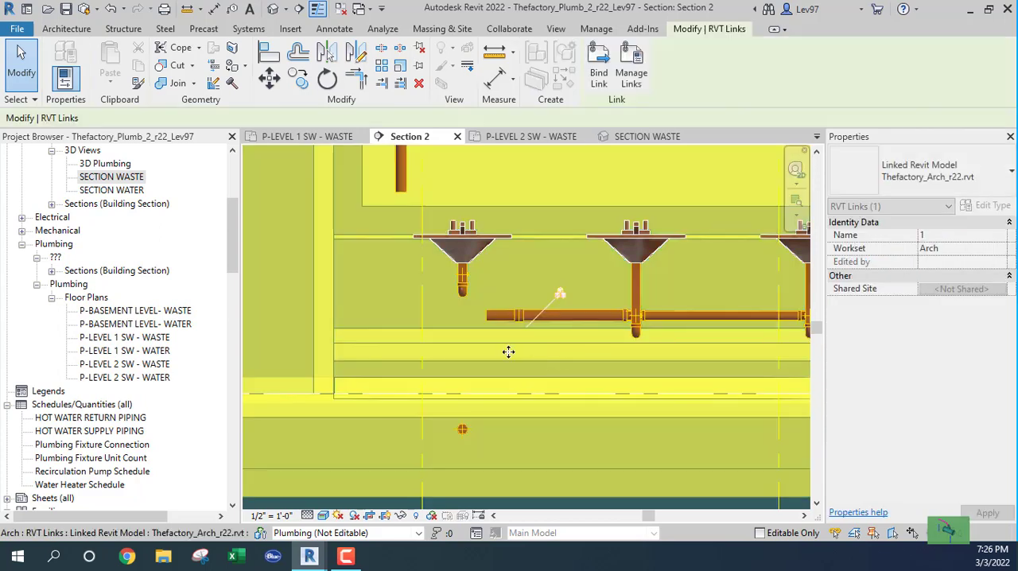
key("Escape")
left_click(14, 99)
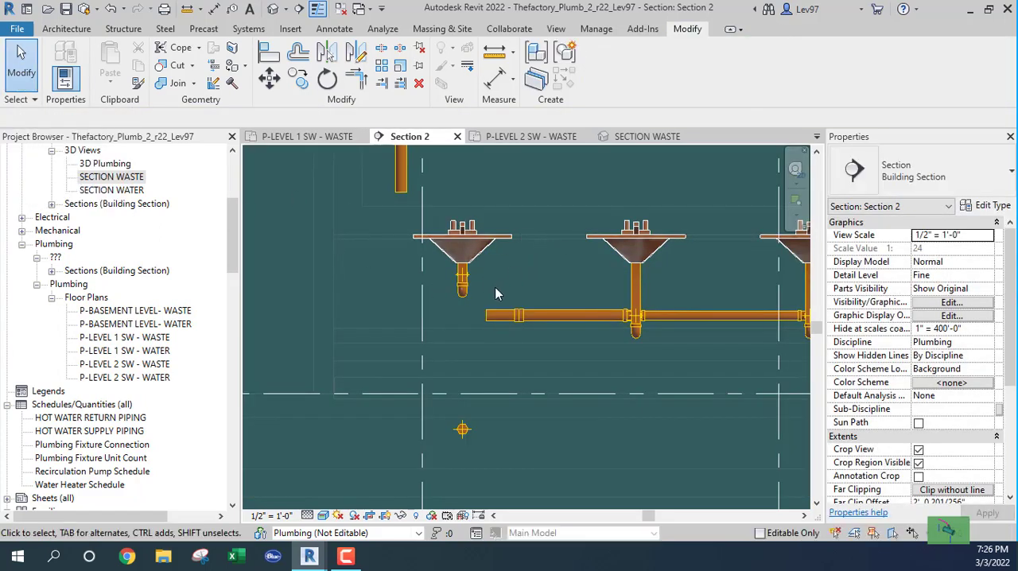
left_click(552, 350)
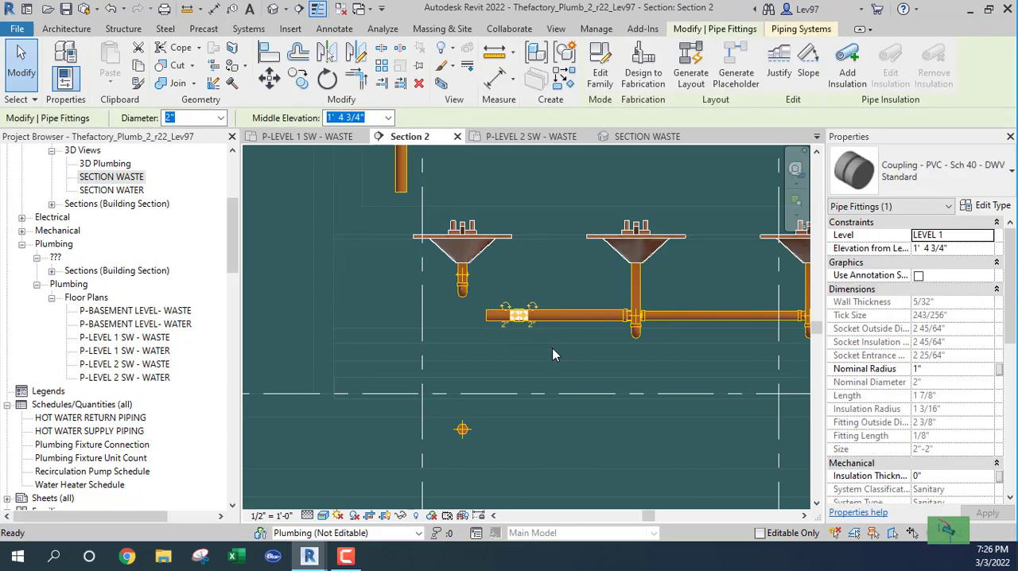
key("Delete")
Move the short split-off pipe piece from Level 1 up beside the Level 2 drop's elbow in Section 2.
left_click(486, 318)
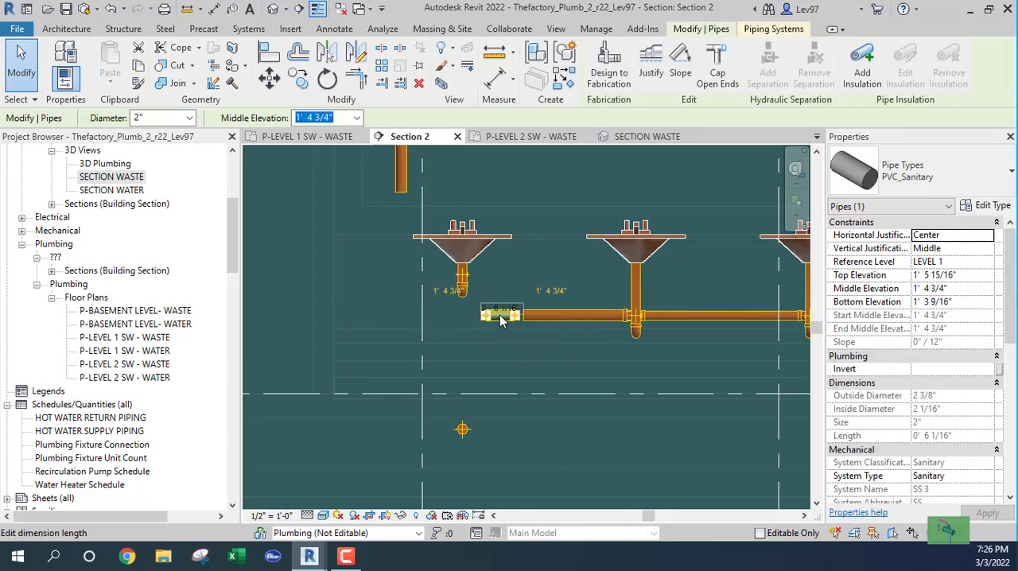
left_click(268, 78)
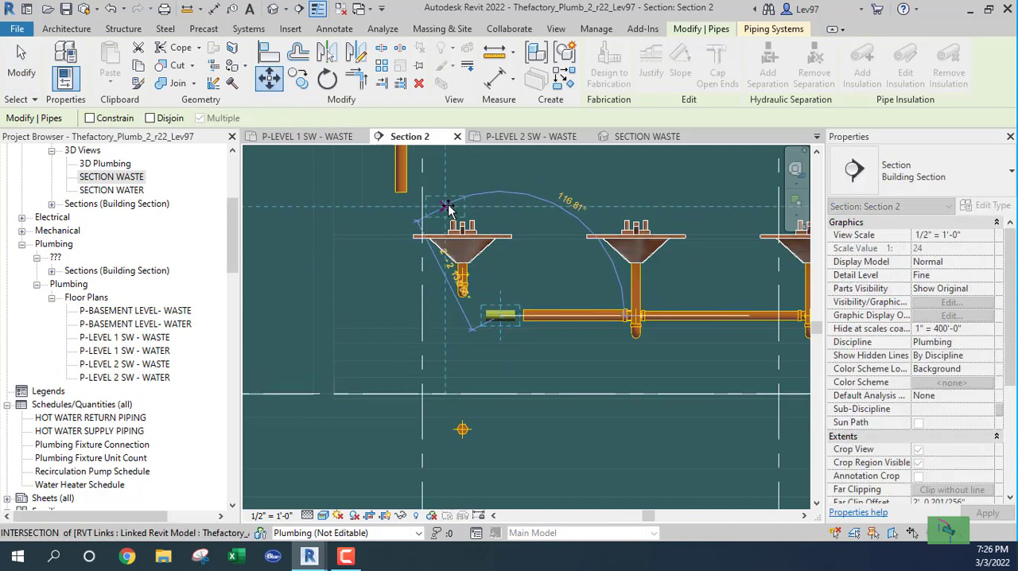
scroll(450, 212, "down", 3)
middle_click_drag(452, 216, 501, 443)
middle_click_drag(470, 259, 511, 497)
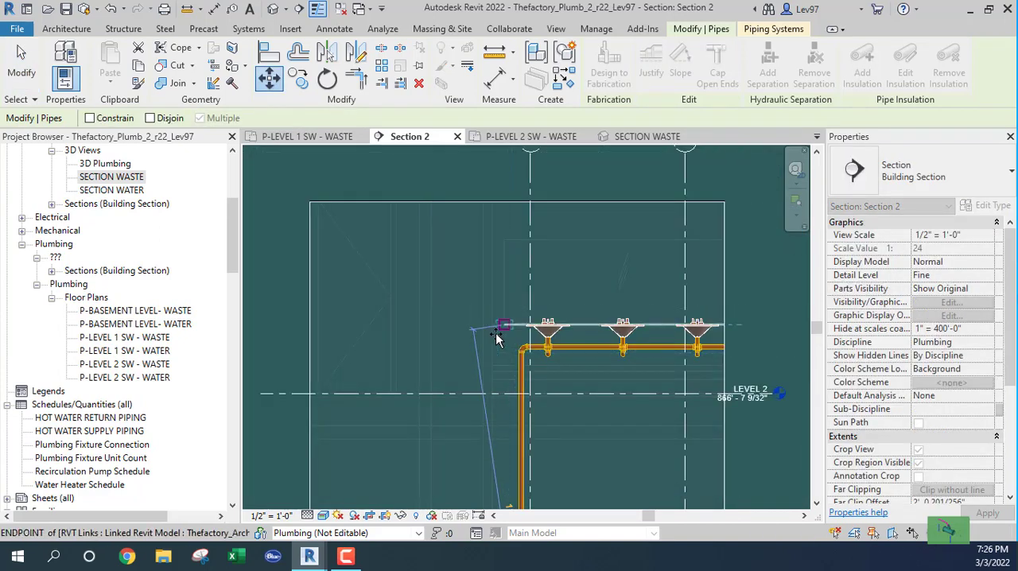
scroll(513, 358, "up", 4)
scroll(513, 355, "up", 2)
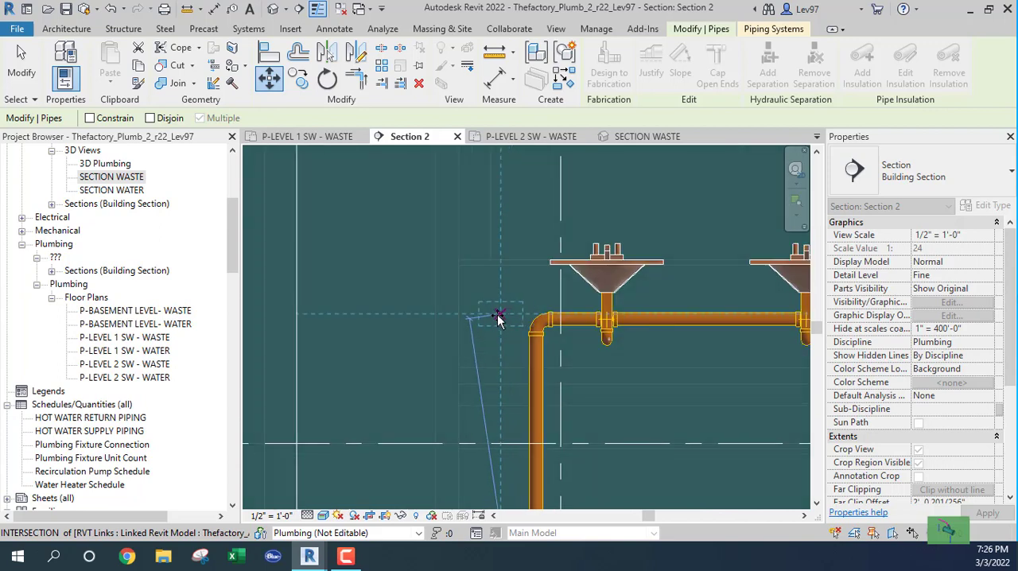
left_click(493, 319)
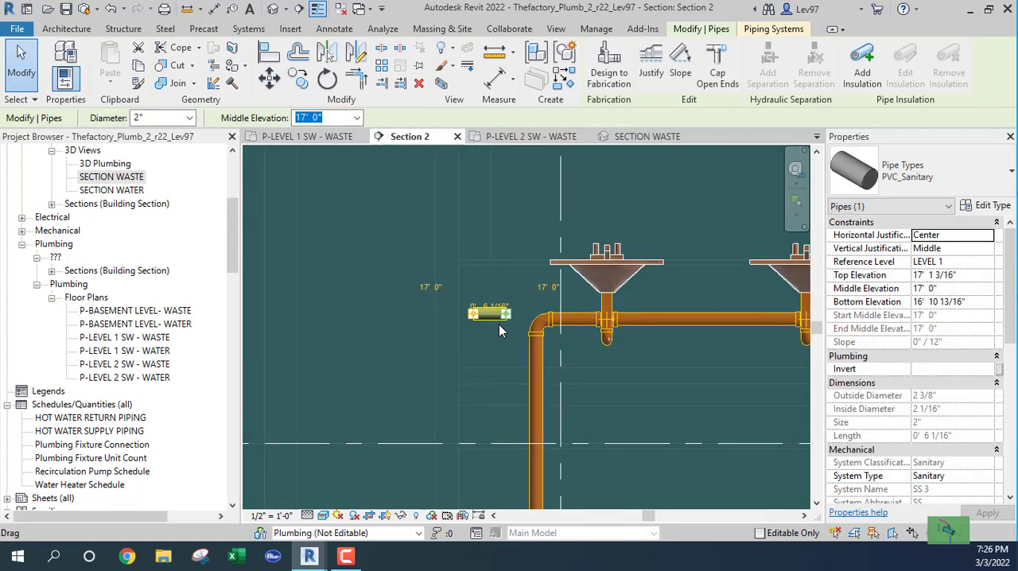
key("Escape")
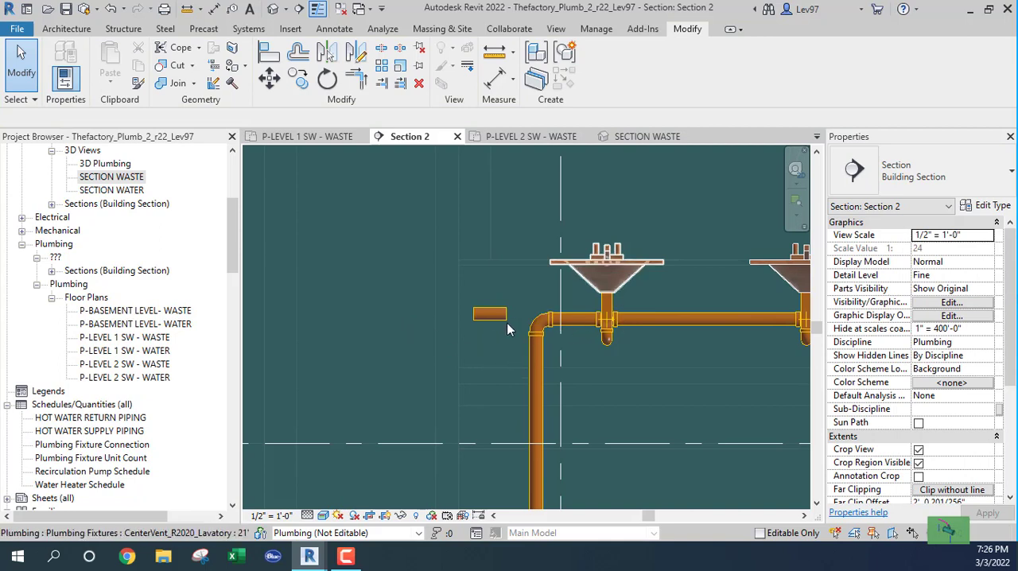
In the Level 2 waste plan, align the lavatory waste pipe and its drop with the short pipe piece's centerline.
left_click(530, 141)
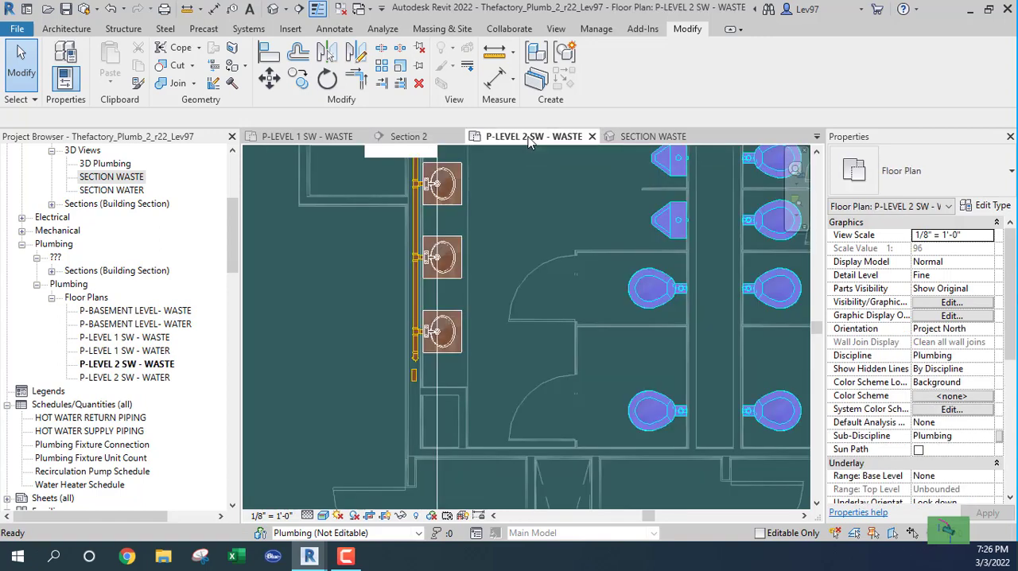
scroll(405, 373, "up", 4)
middle_click_drag(369, 360, 404, 378)
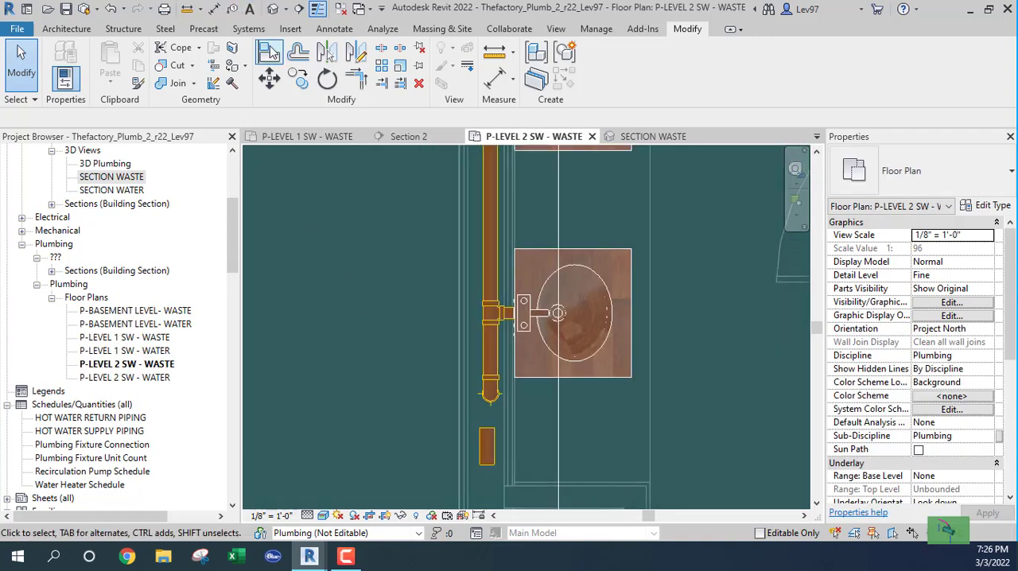
left_click(270, 52)
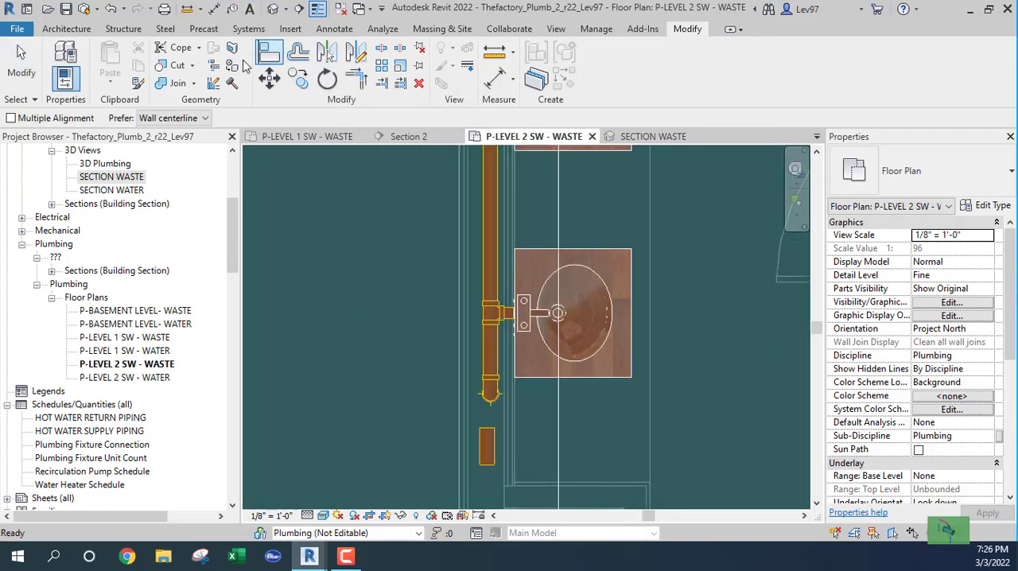
left_click(489, 456)
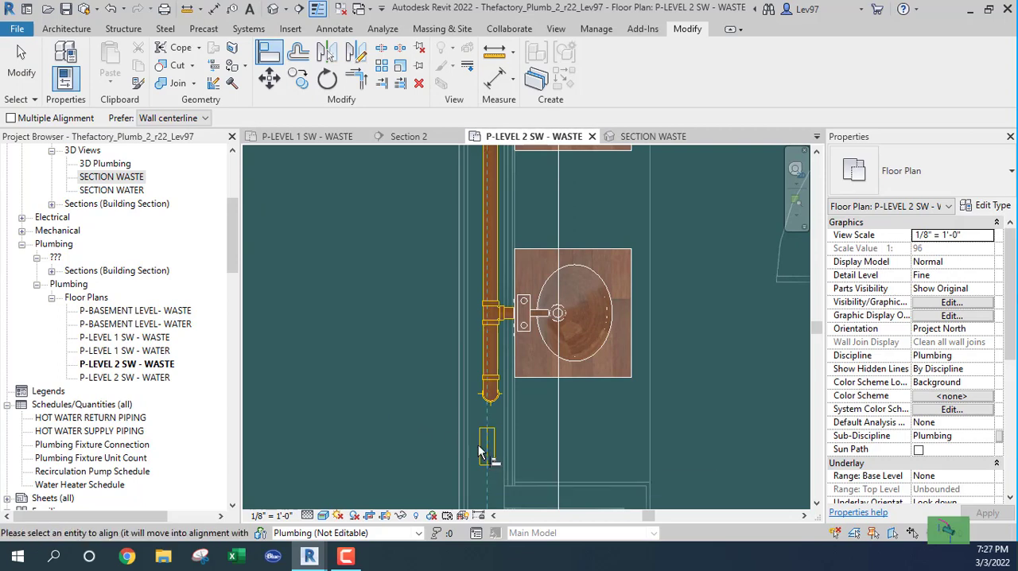
left_click(493, 363)
key("Escape")
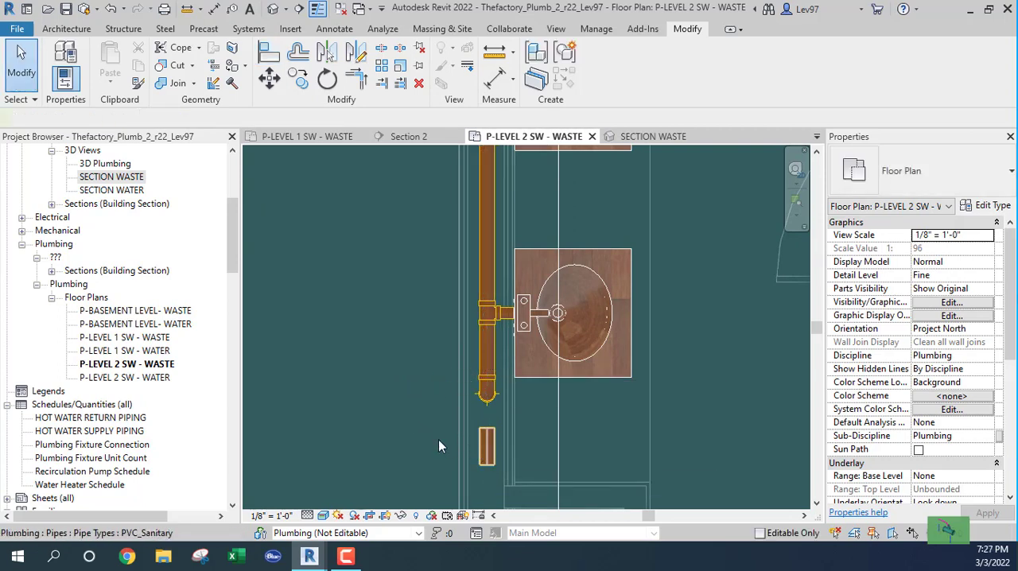
Delete the short reference pipe piece from the Level 2 waste plan and check the piping in Section 2 and SECTION WASTE.
left_click(439, 446)
key("Delete")
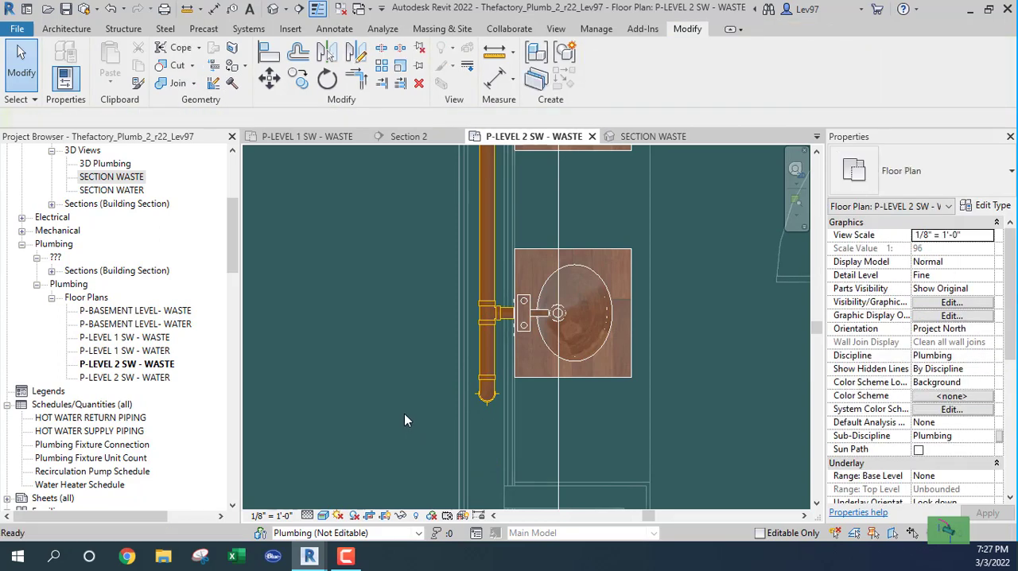
left_click(384, 140)
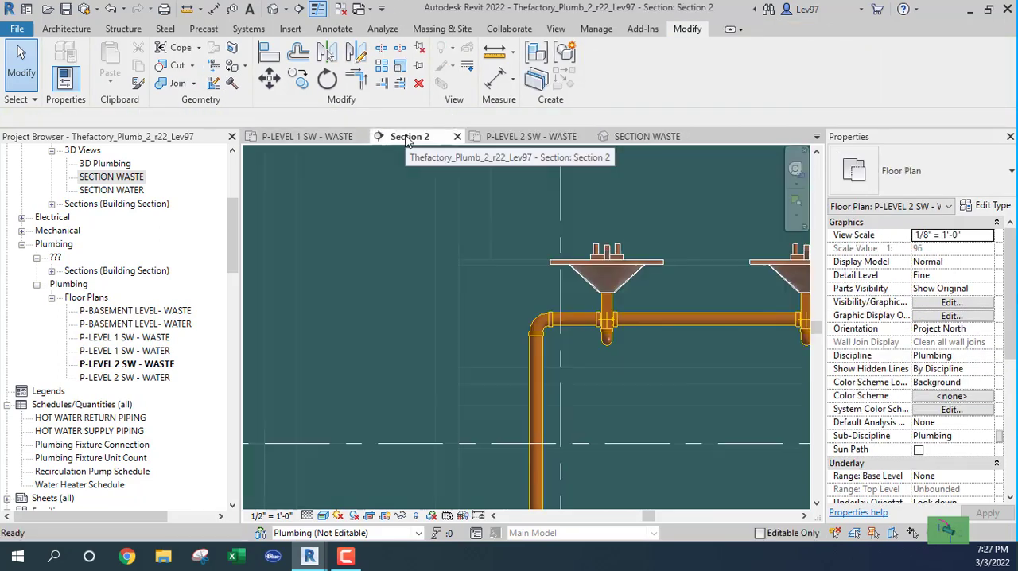
left_click(648, 136)
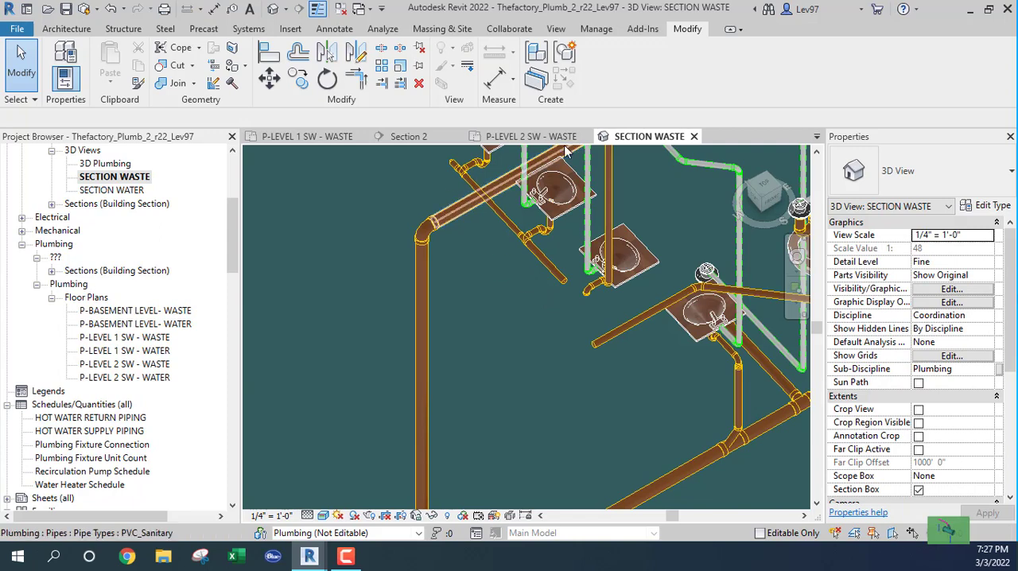
In the Level 1 waste plan, extend the open 2" waste pipe about 1'-9" straight past the last lavatory.
left_click(306, 140)
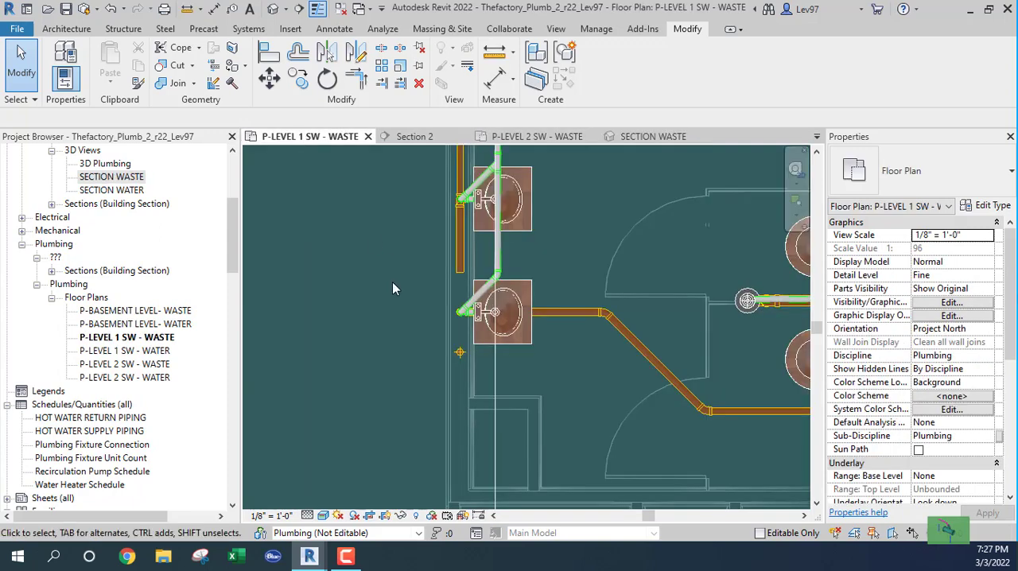
scroll(398, 271, "up", 3)
left_click(413, 238)
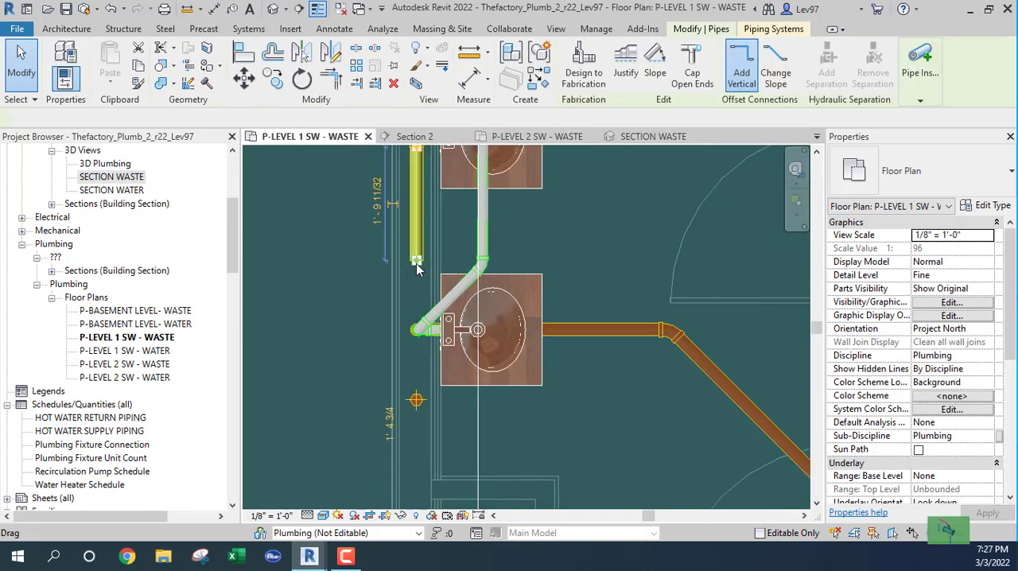
right_click(416, 238)
left_click(459, 173)
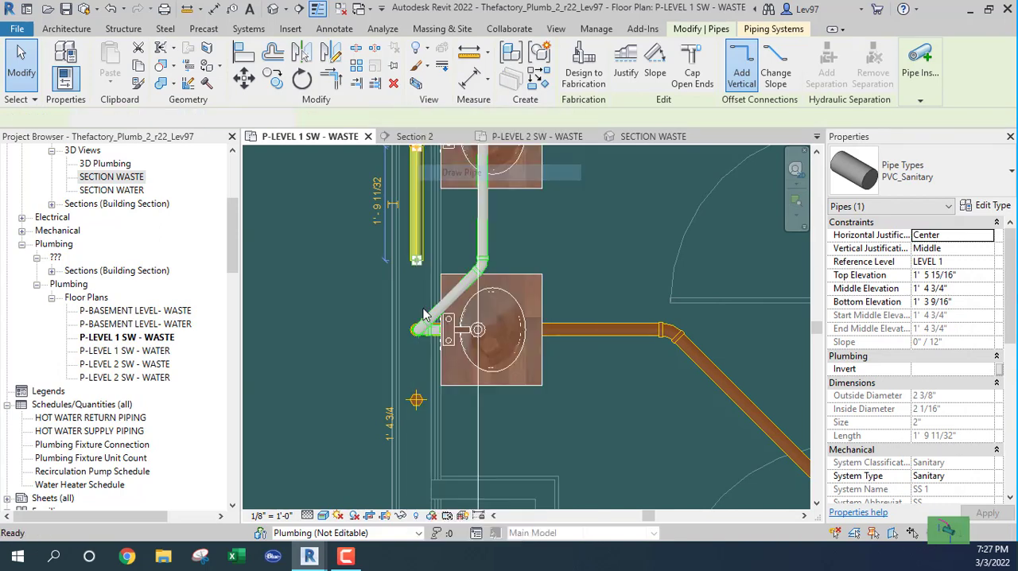
left_click(415, 372)
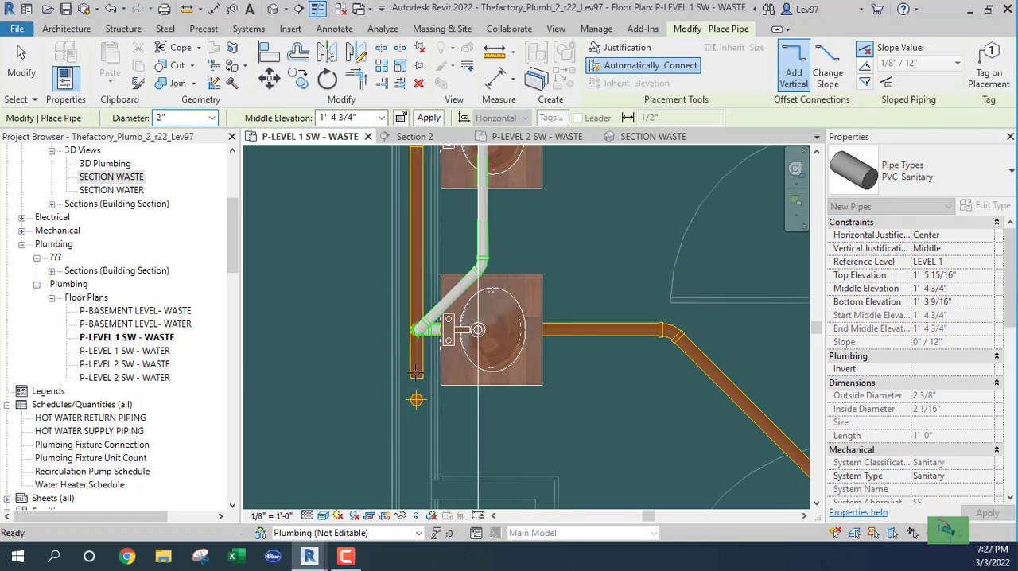
key("Escape")
key("Escape")
In SECTION WASTE, delete the open 1 1/2" elbow at the end of the last Level 1 lavatory's trap arm.
left_click(648, 137)
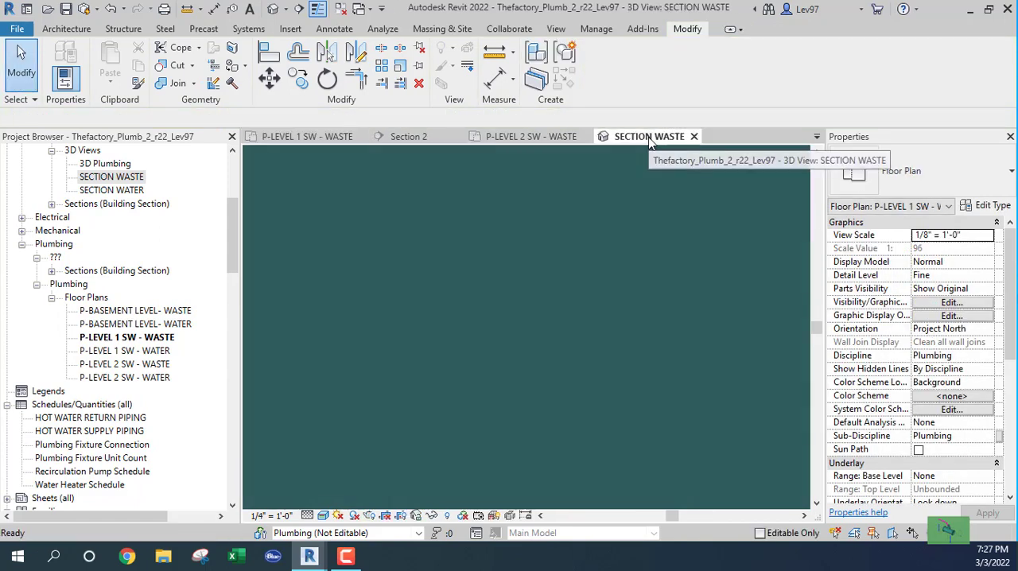
scroll(532, 334, "up", 3)
scroll(532, 326, "up", 2)
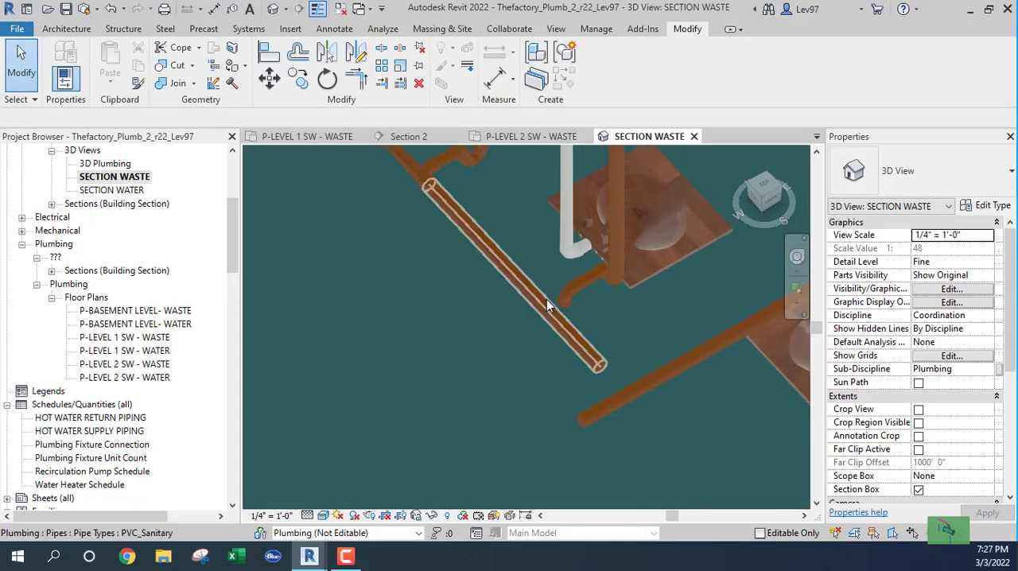
left_click(565, 298)
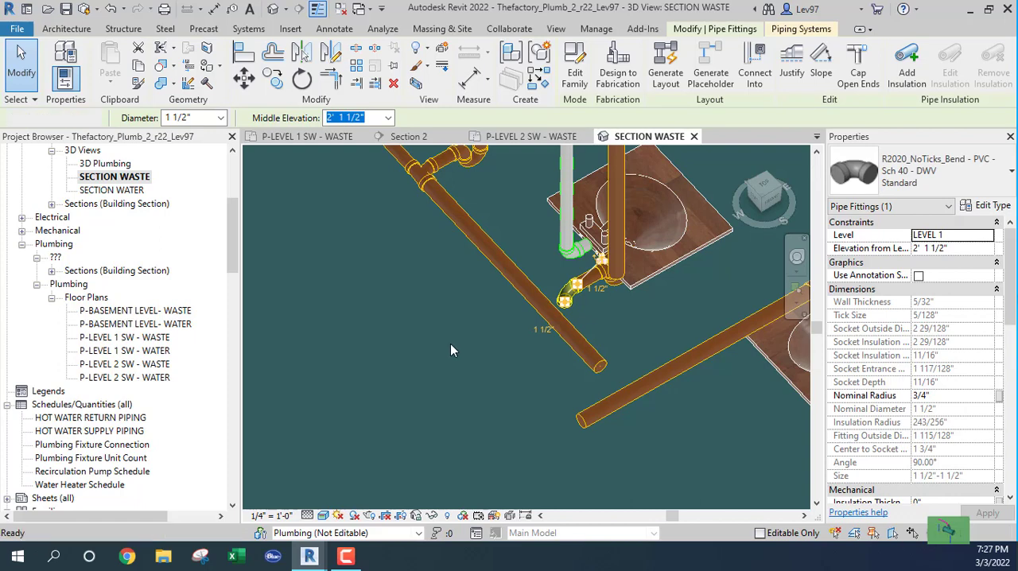
key("Delete")
scroll(401, 311, "down", 2)
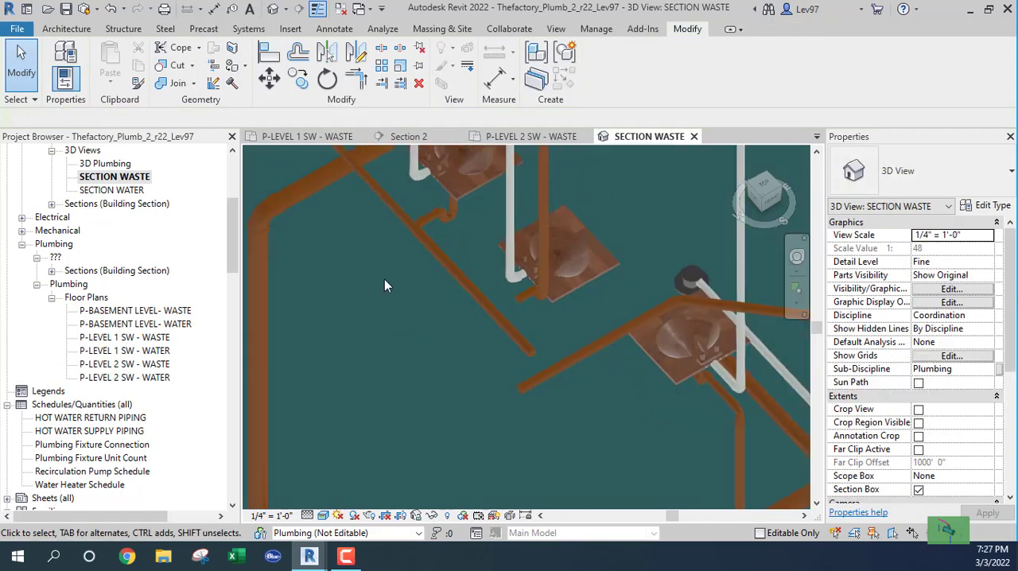
middle_click_drag(384, 283, 473, 381)
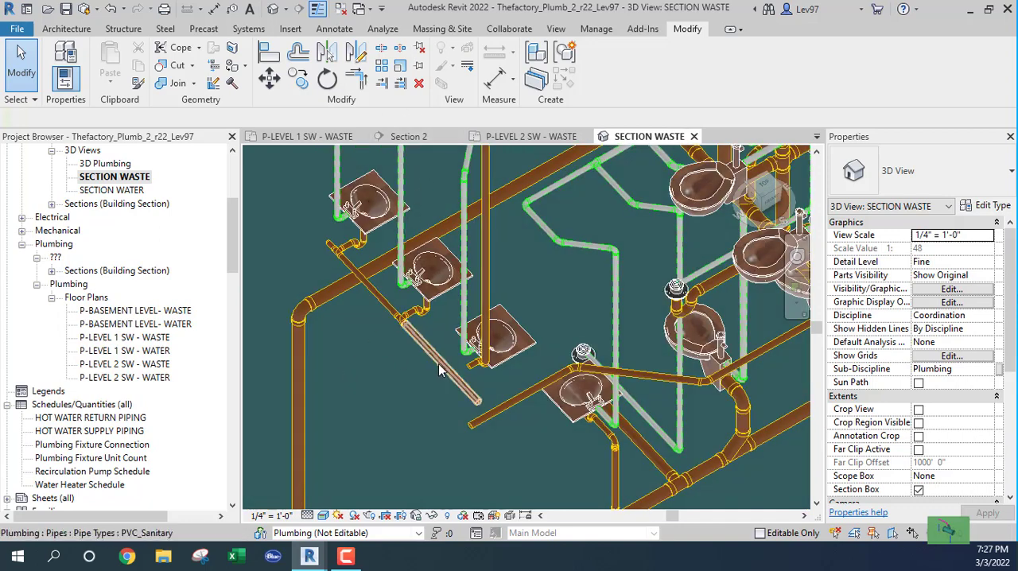
scroll(402, 348, "up", 3)
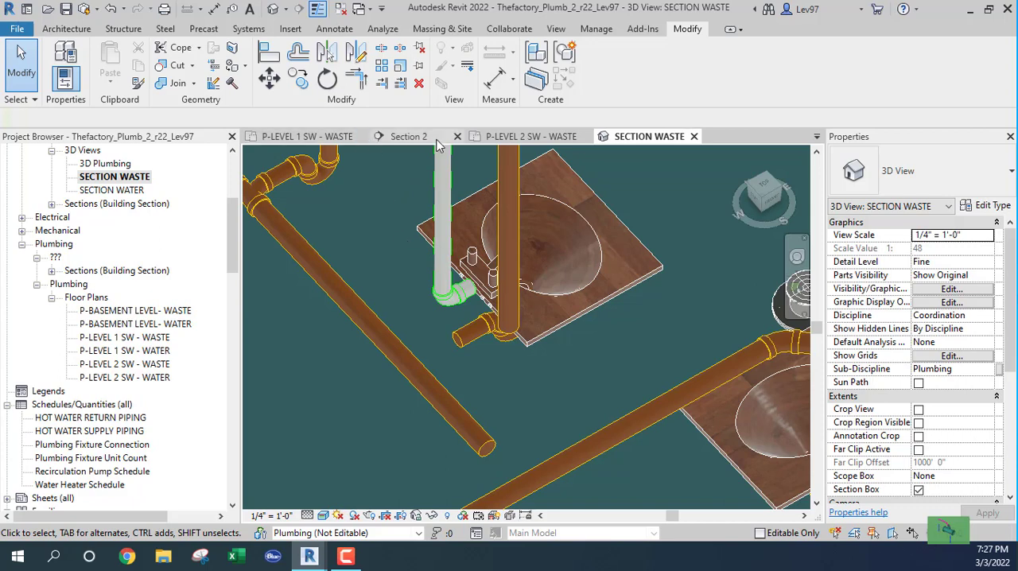
In the Level 1 waste plan, rotate the Section 2 line by -90 degrees.
left_click(310, 137)
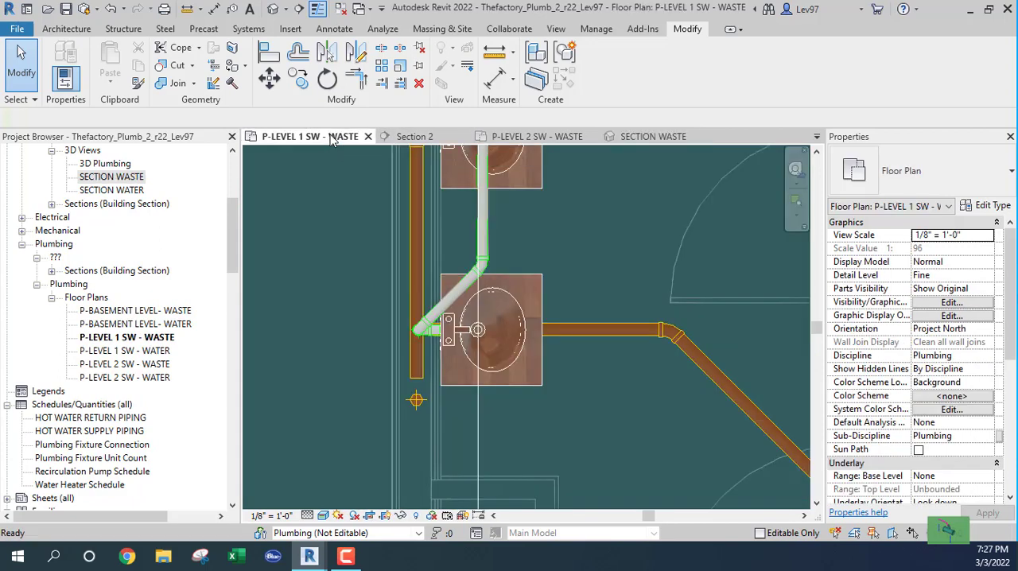
left_click(478, 426)
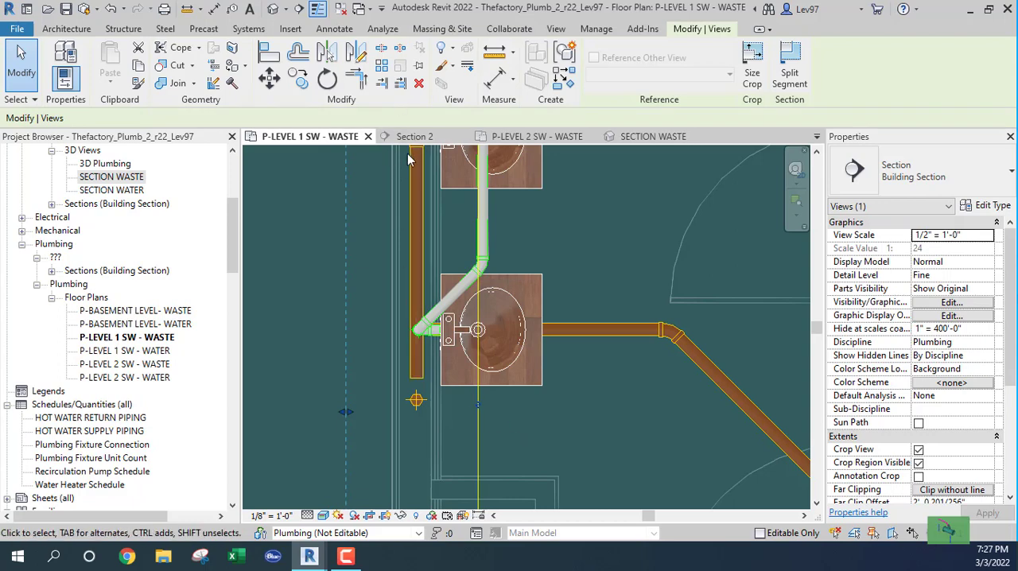
left_click(335, 86)
left_click(229, 118)
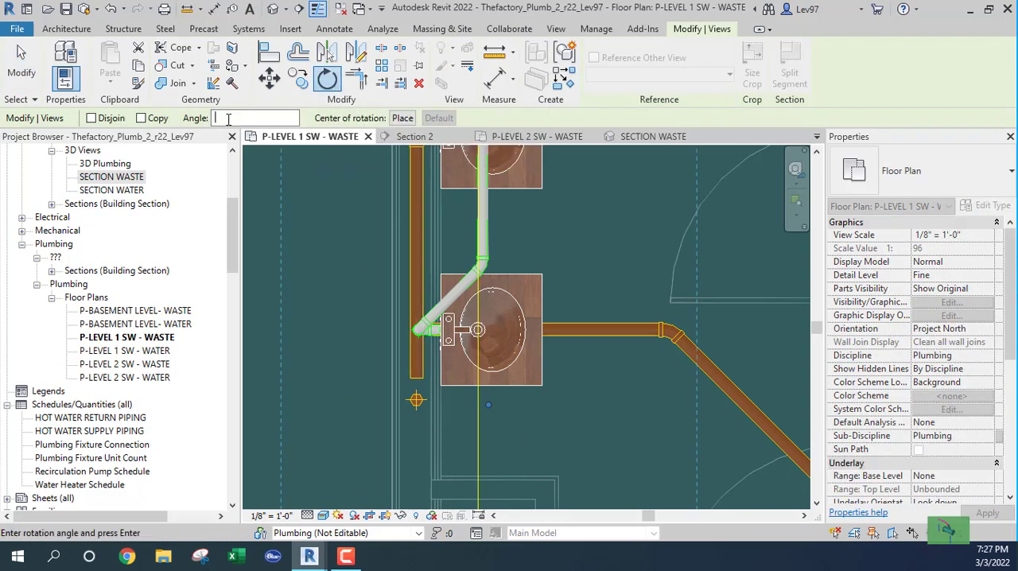
type("-90")
key("Return")
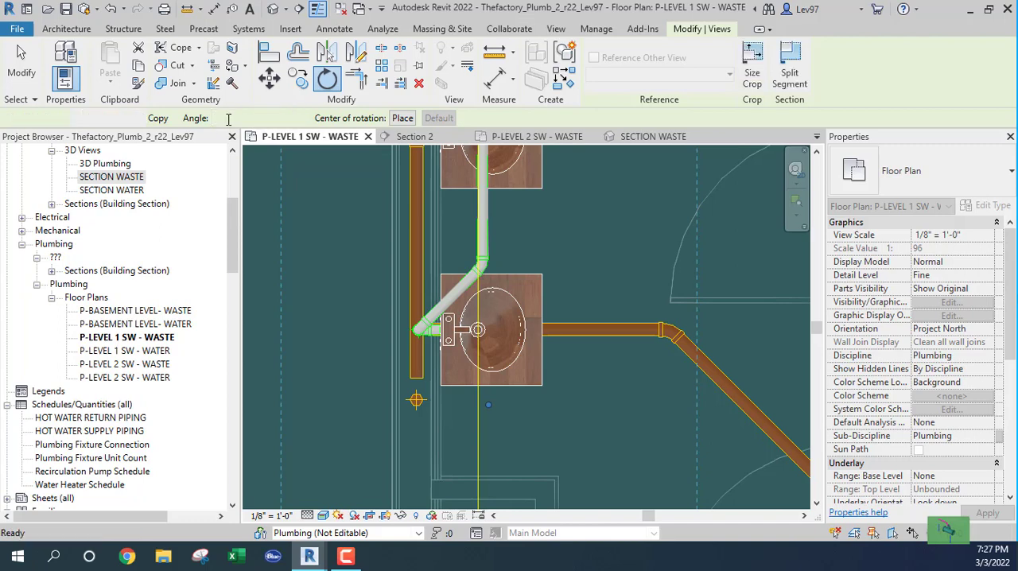
Position the section line along the last lavatory's edge, shorten its view depth, and check the lavatory and main in Section 2.
mouse_move(374, 393)
left_mouse_down()
mouse_move(375, 445)
mouse_move(366, 385)
left_mouse_up()
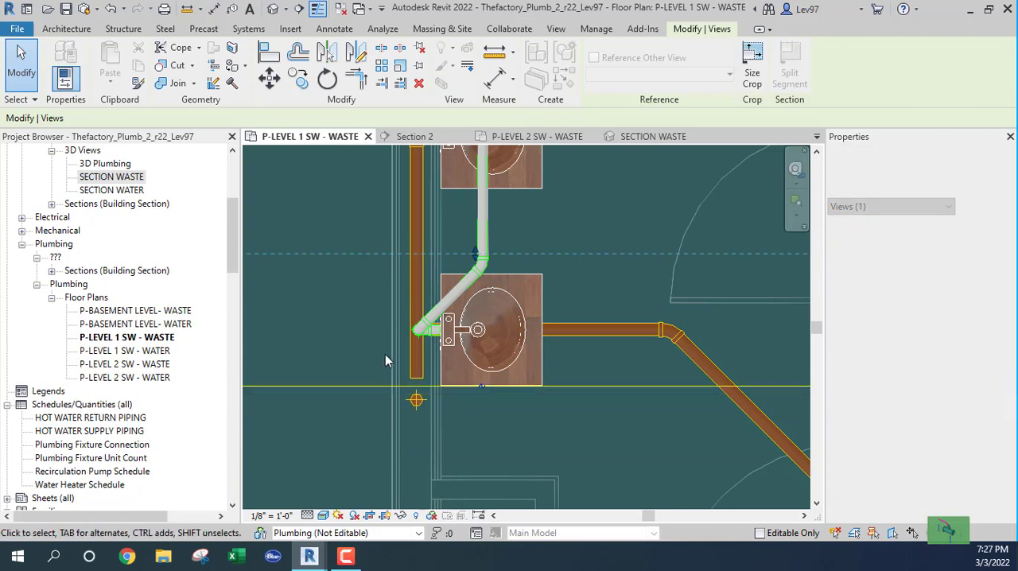
left_click_drag(477, 256, 475, 303)
left_click(426, 138)
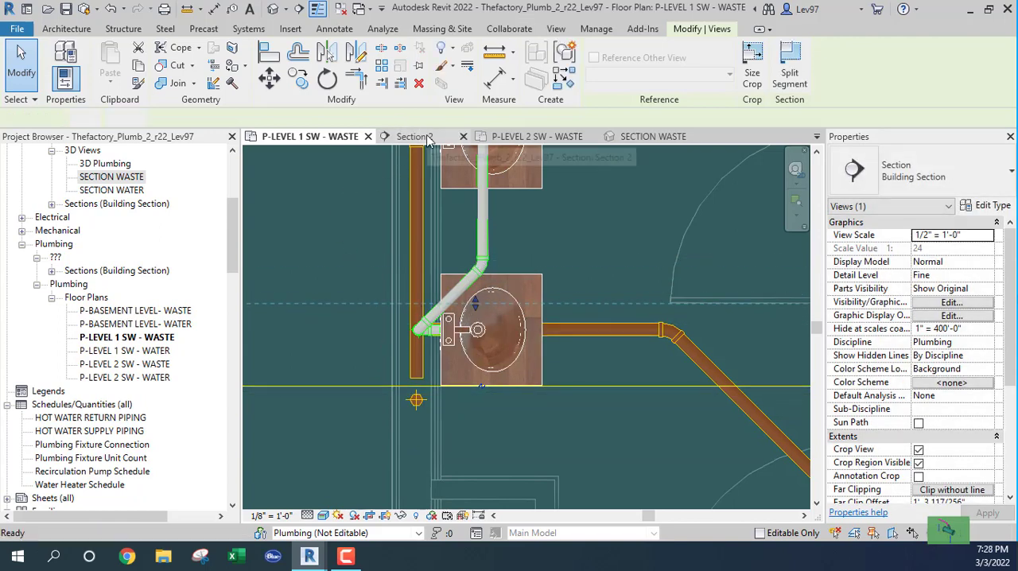
scroll(402, 369, "down", 5)
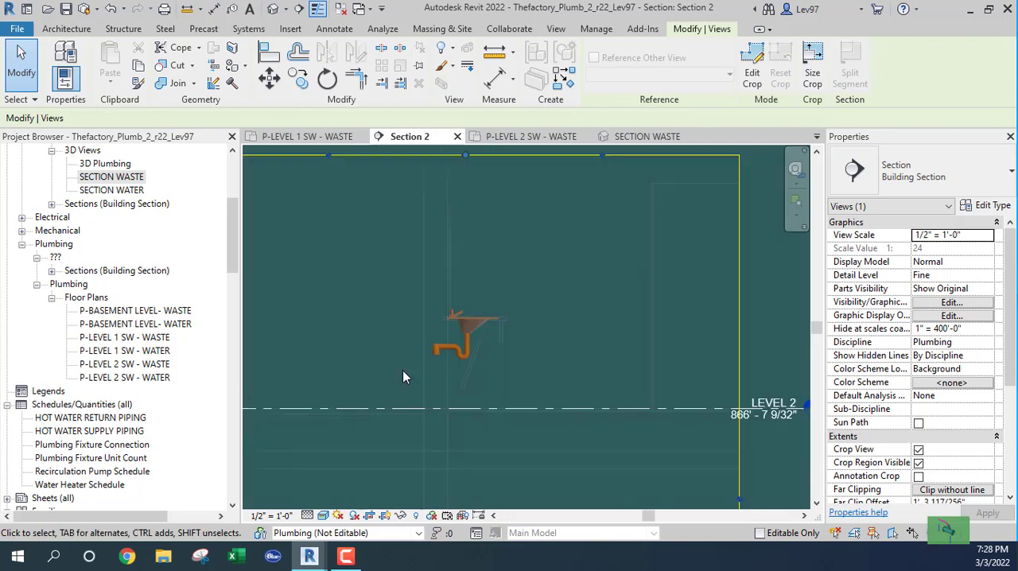
scroll(395, 391, "up", 4)
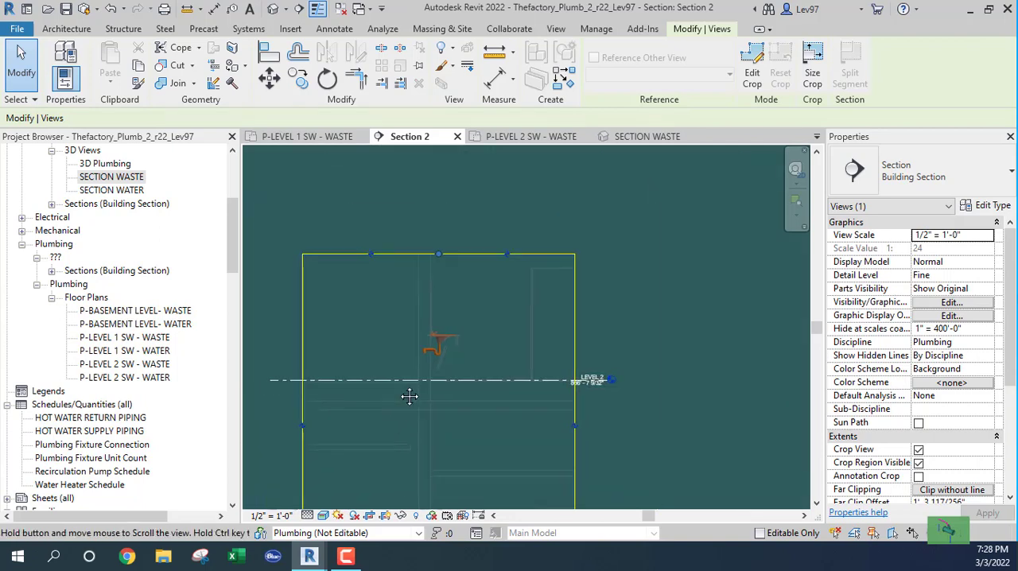
scroll(469, 255, "up", 4)
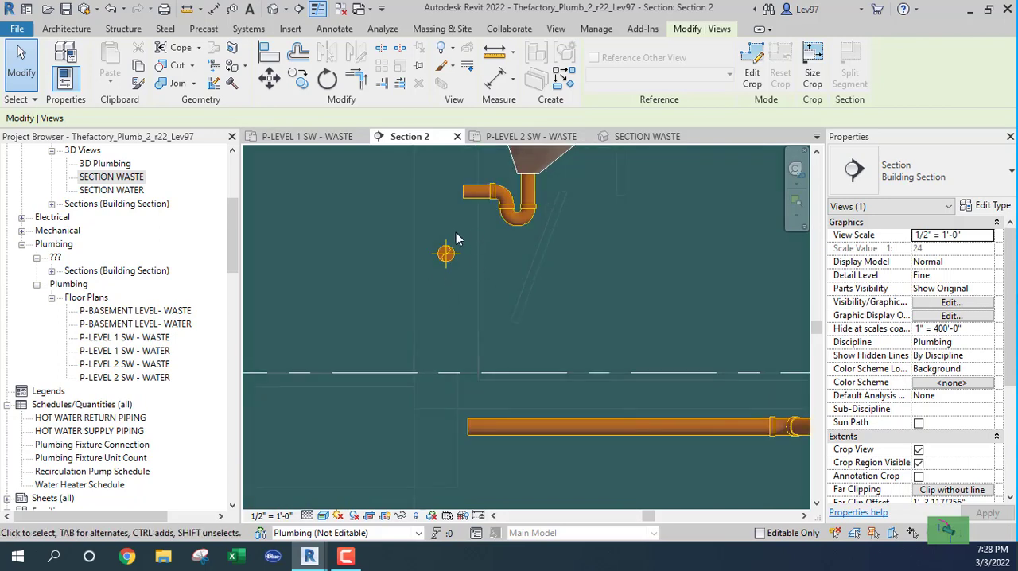
scroll(413, 237, "down", 2)
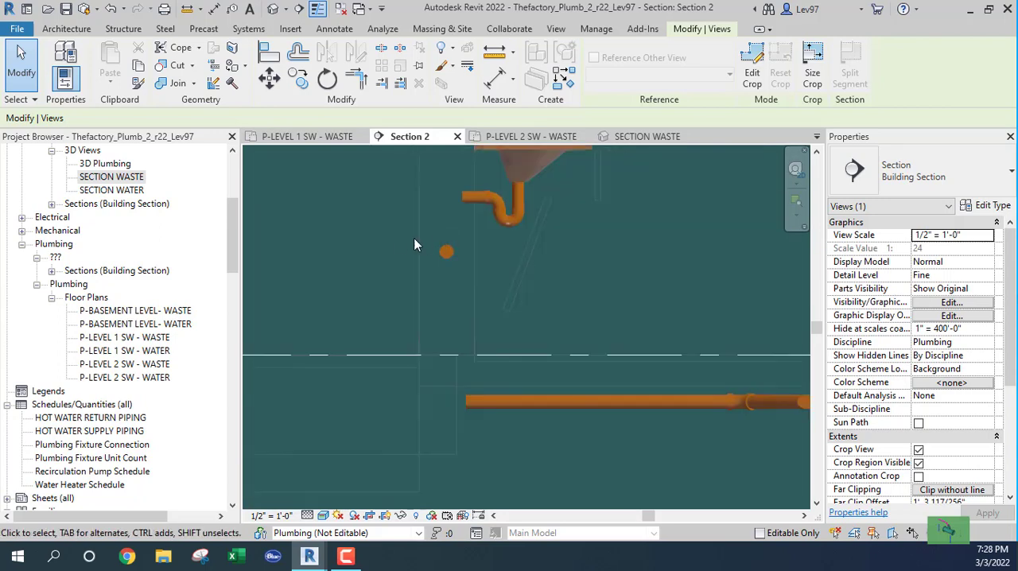
Move the section line to the neighbouring lavatory and examine its drain pipe and trap connection in Section 2.
left_click(322, 139)
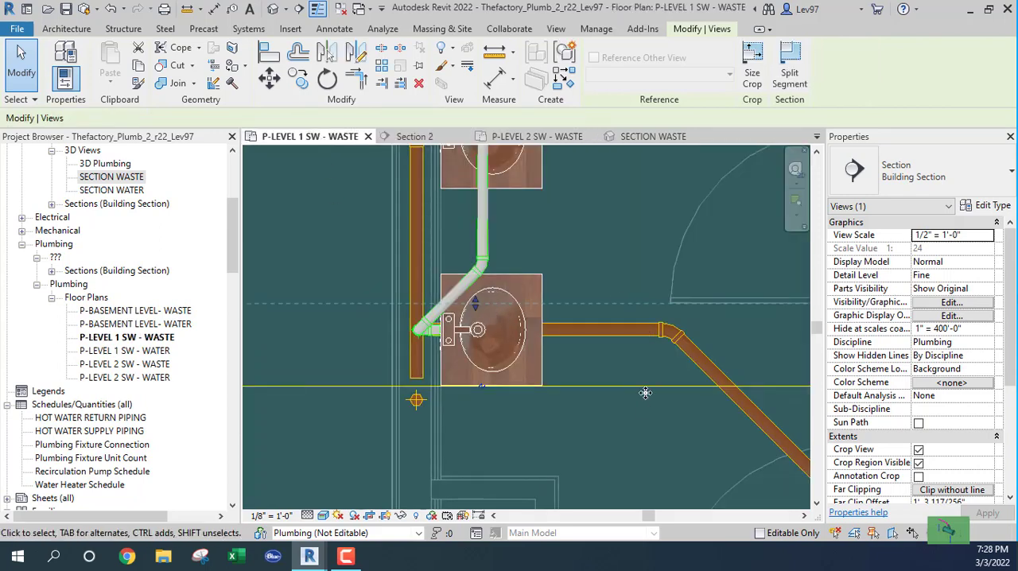
middle_click_drag(600, 270, 610, 345)
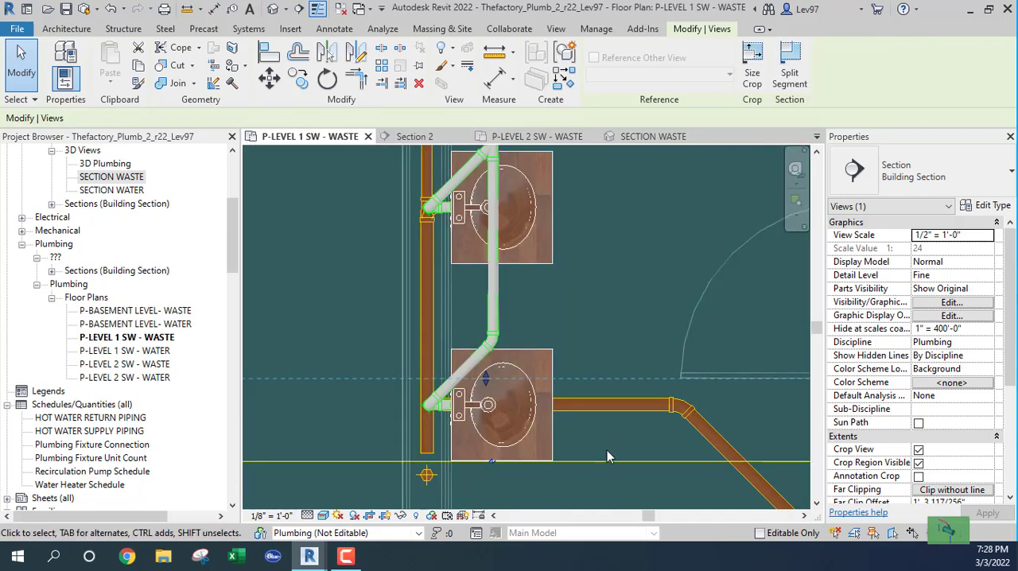
left_click_drag(606, 460, 604, 247)
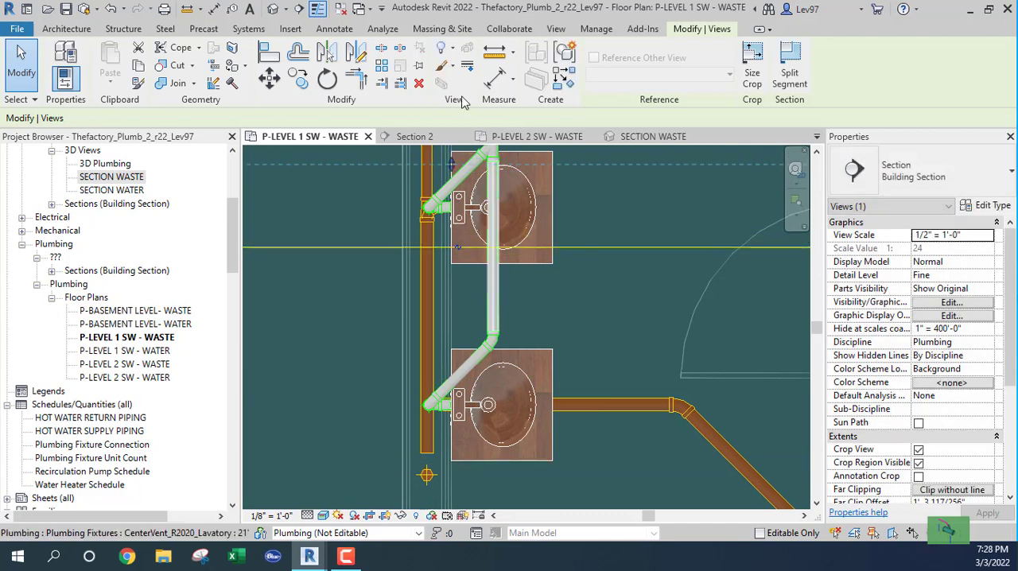
left_click(429, 138)
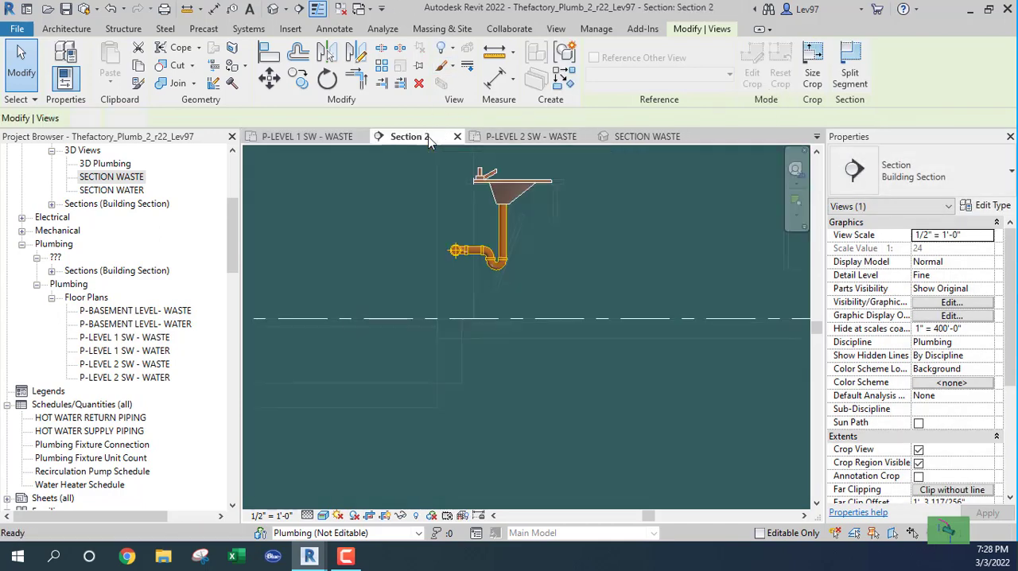
scroll(513, 253, "up", 2)
scroll(513, 253, "up", 1)
left_click(499, 210)
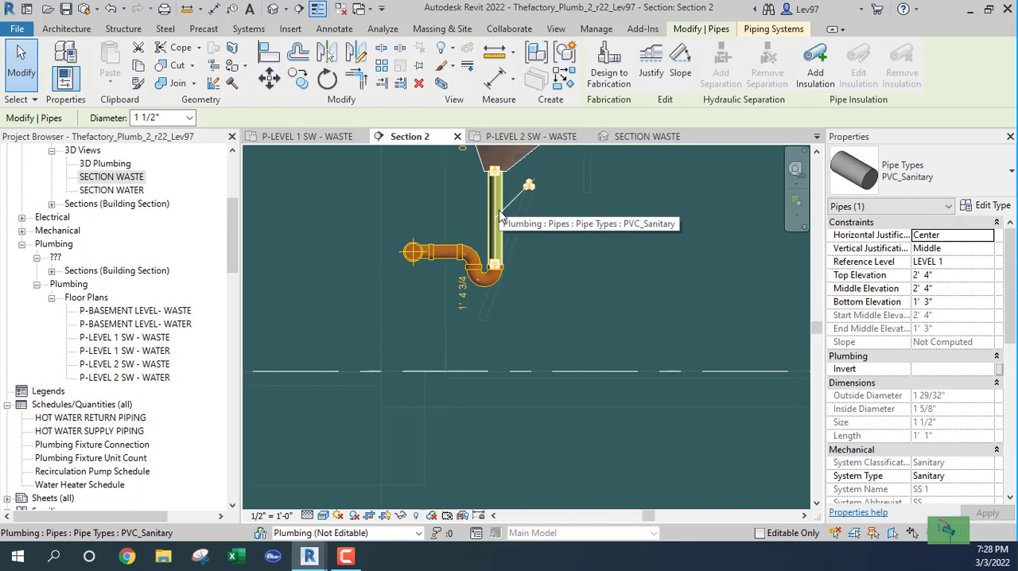
left_click(567, 224)
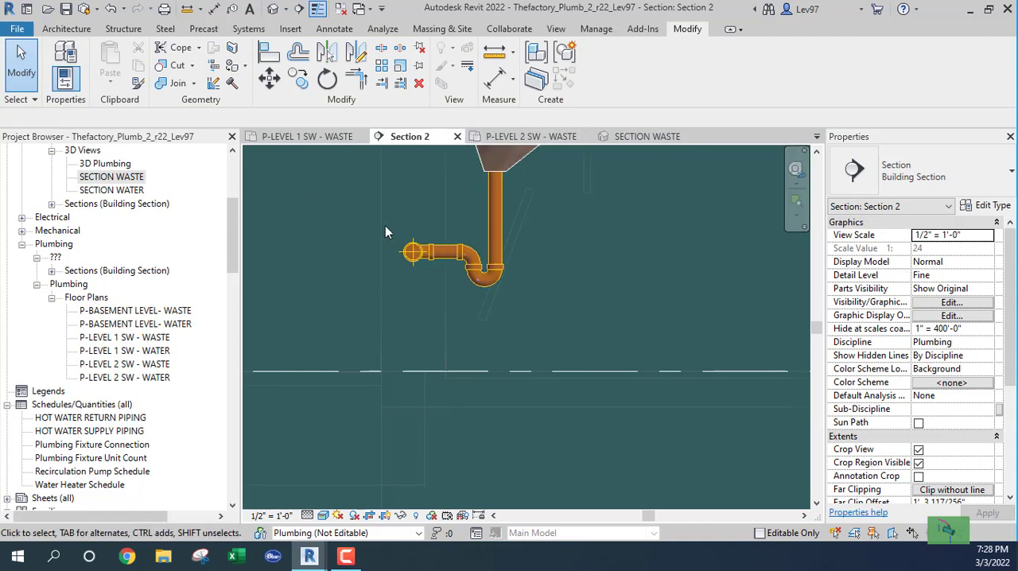
Move the section line back to the last lavatory in the Level 1 waste plan and show Section 2.
left_click(306, 136)
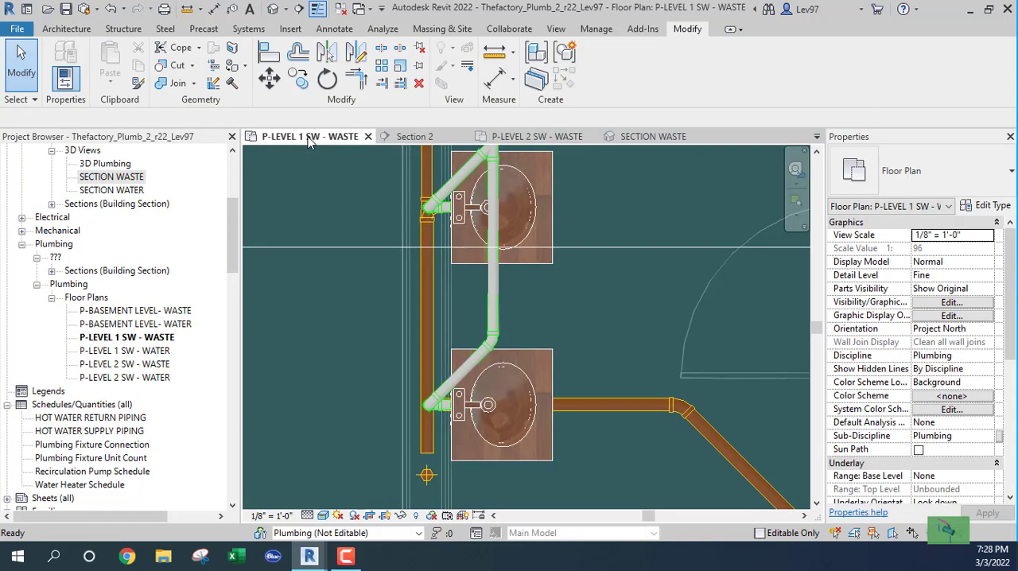
left_click(335, 248)
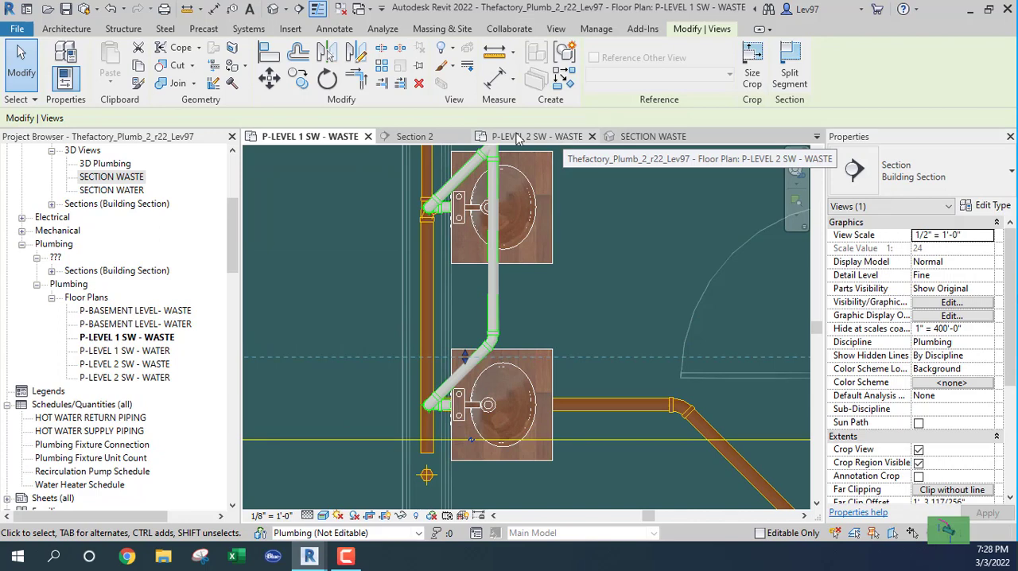
left_click(421, 139)
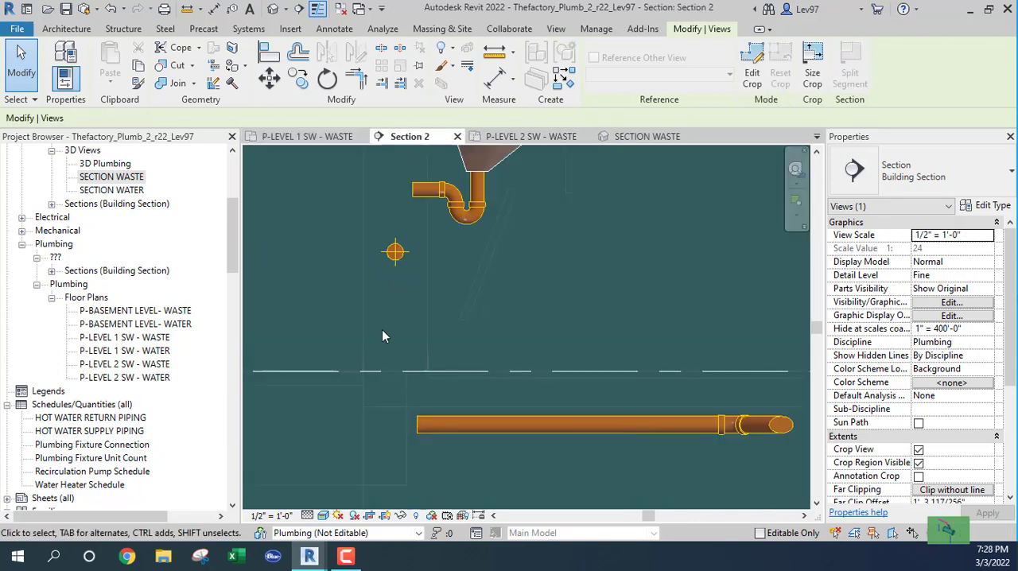
middle_click_drag(298, 259, 318, 303)
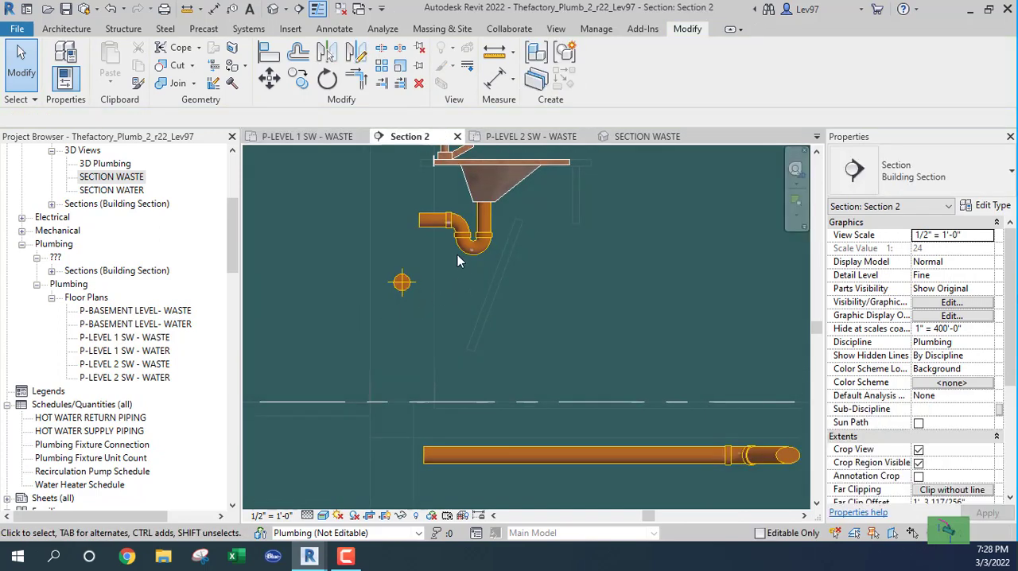
Replace the last lavatory's trap piping with 1 1/2" PVC_Sanitary pipe running straight down from the drain and across to the 2" main's center.
left_click_drag(398, 198, 504, 300)
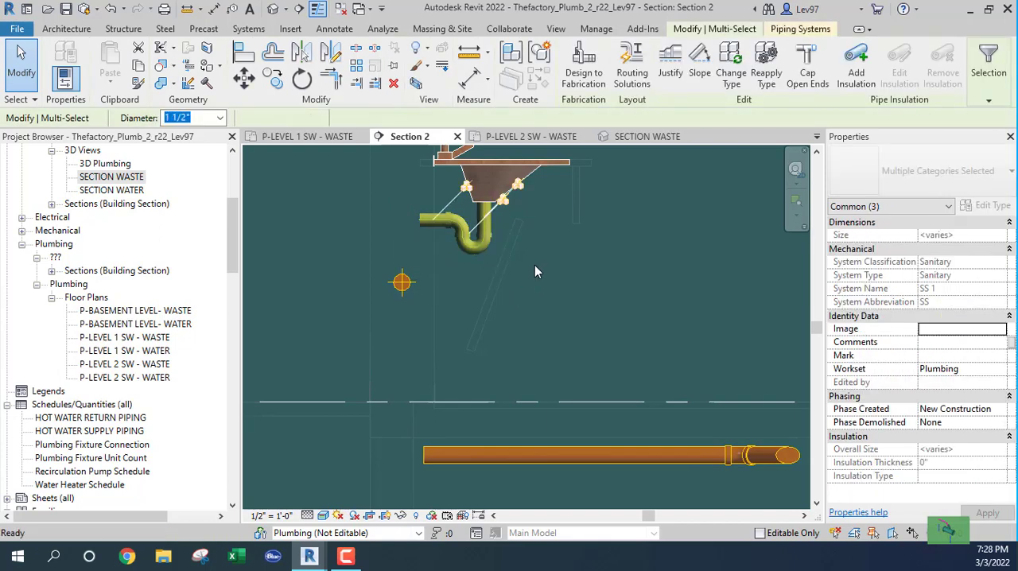
left_click(536, 272)
left_click(496, 201)
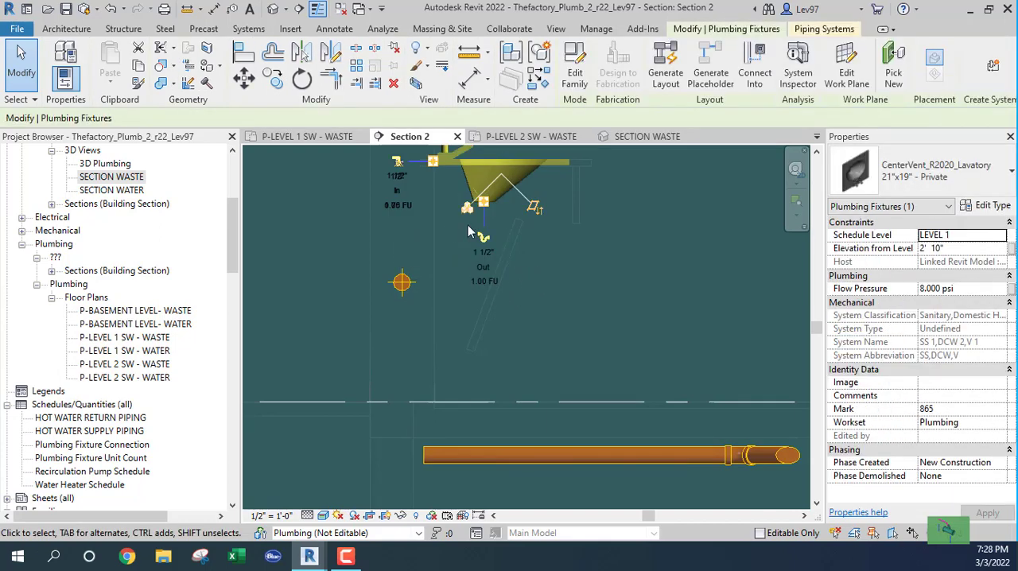
left_click(484, 238)
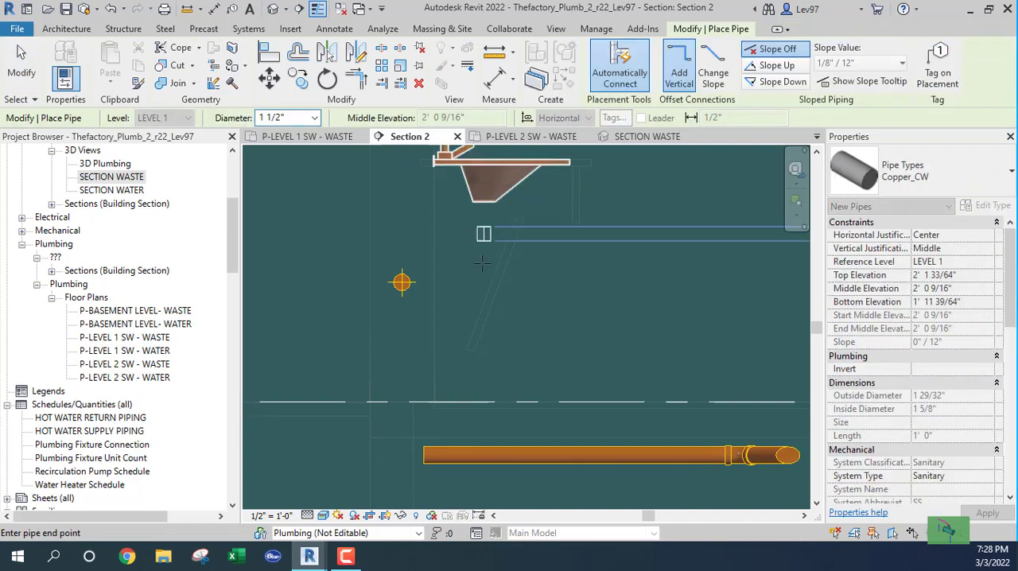
left_click(978, 170)
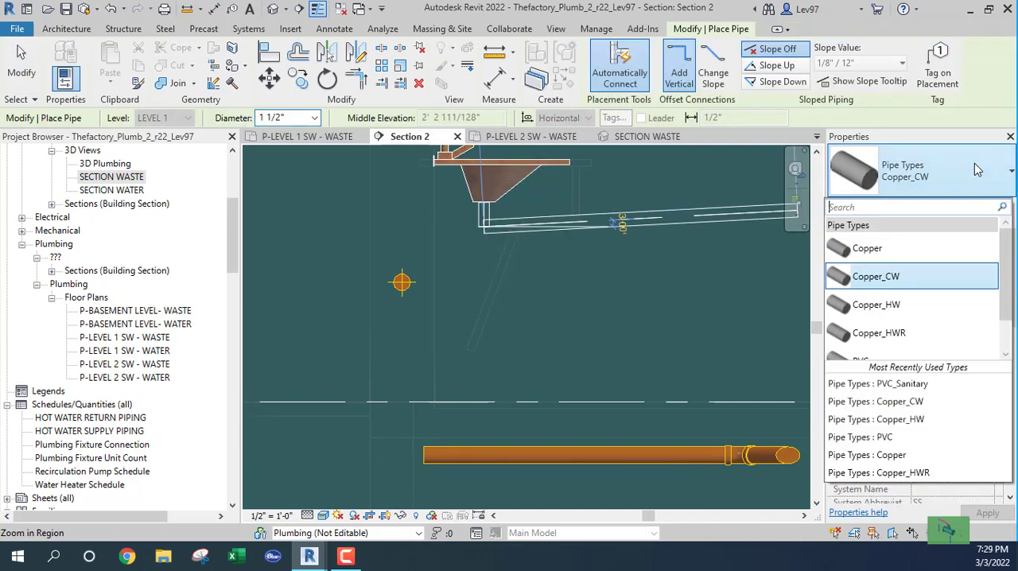
scroll(894, 303, "down", 1)
left_click(878, 347)
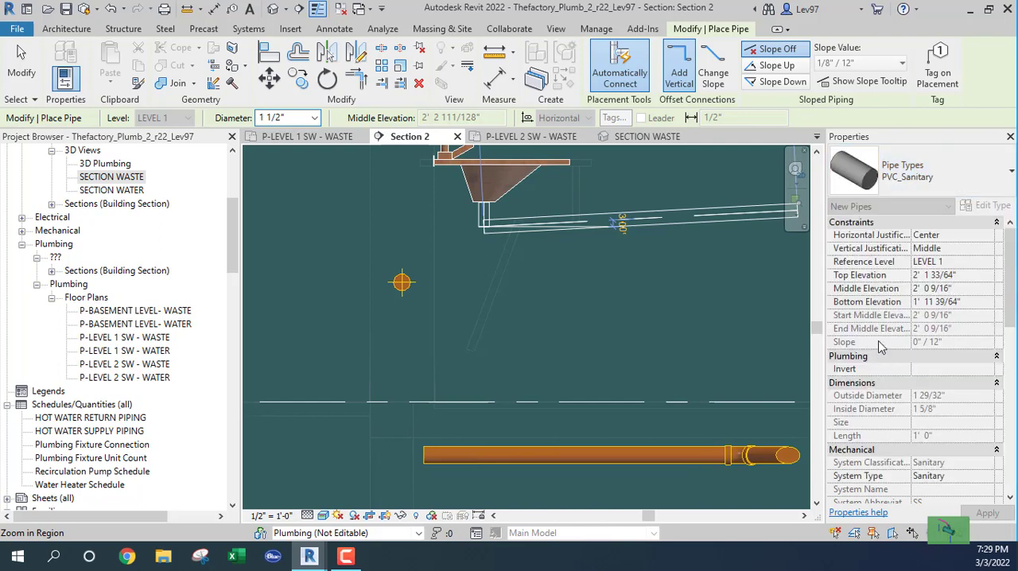
left_click(481, 226)
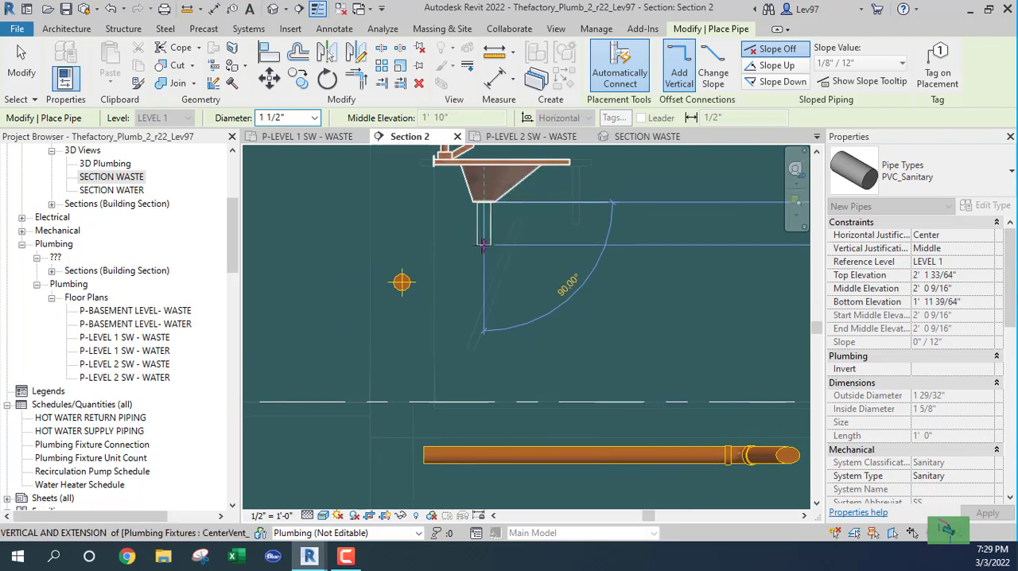
left_click(464, 284)
left_click(406, 283)
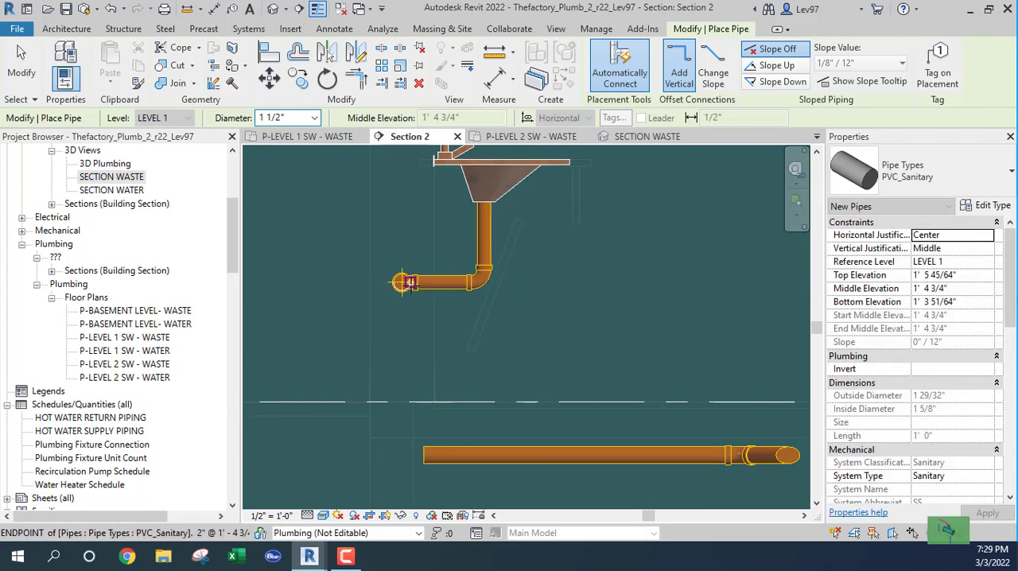
key("Escape")
key("Escape")
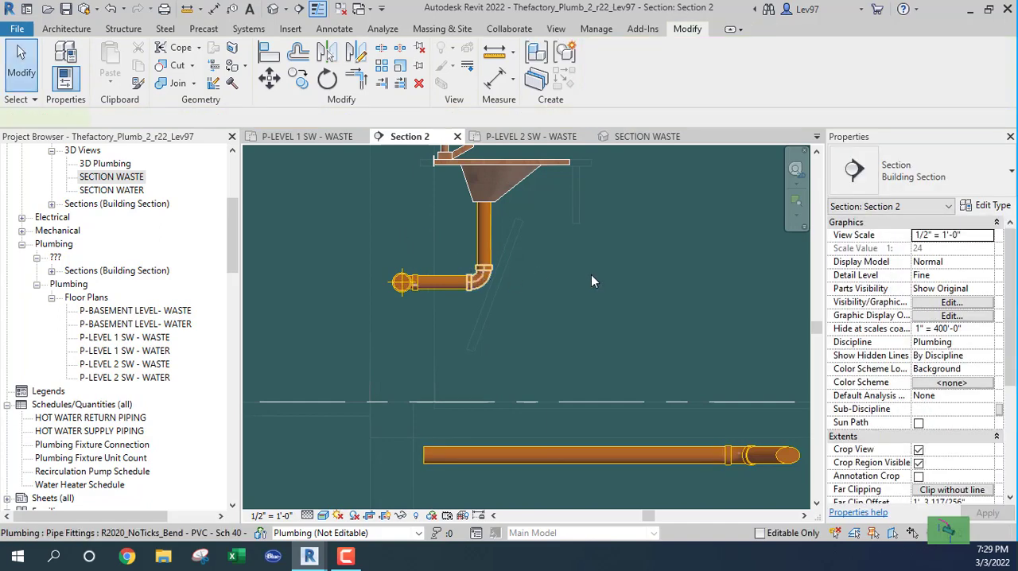
Change the elbow under the last lavatory to the R20_Trap P - PVC - Sch 40 - DWV Standard type.
left_click(482, 274)
left_click(914, 171)
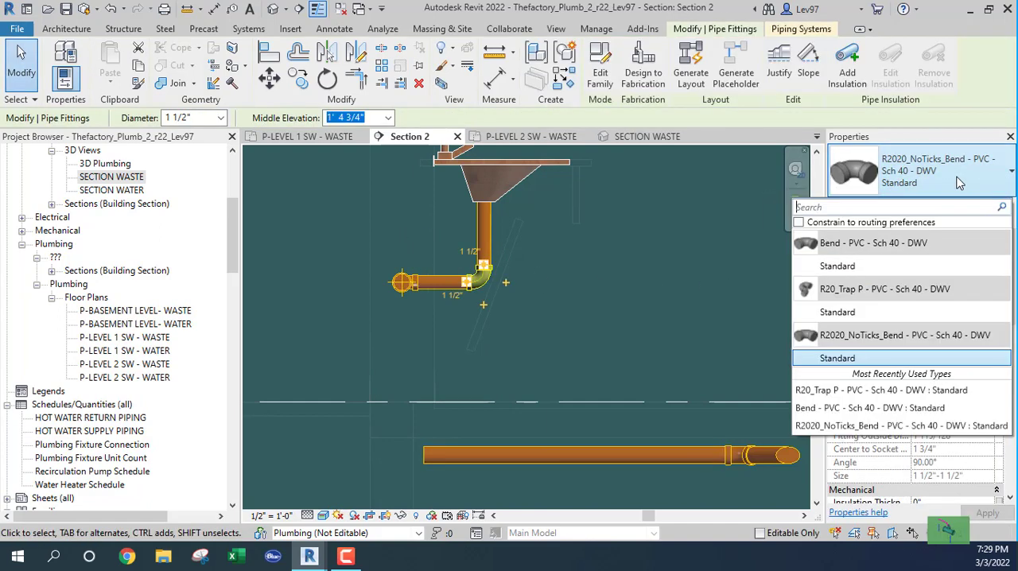
left_click(845, 312)
left_click(592, 266)
scroll(662, 238, "up", 2)
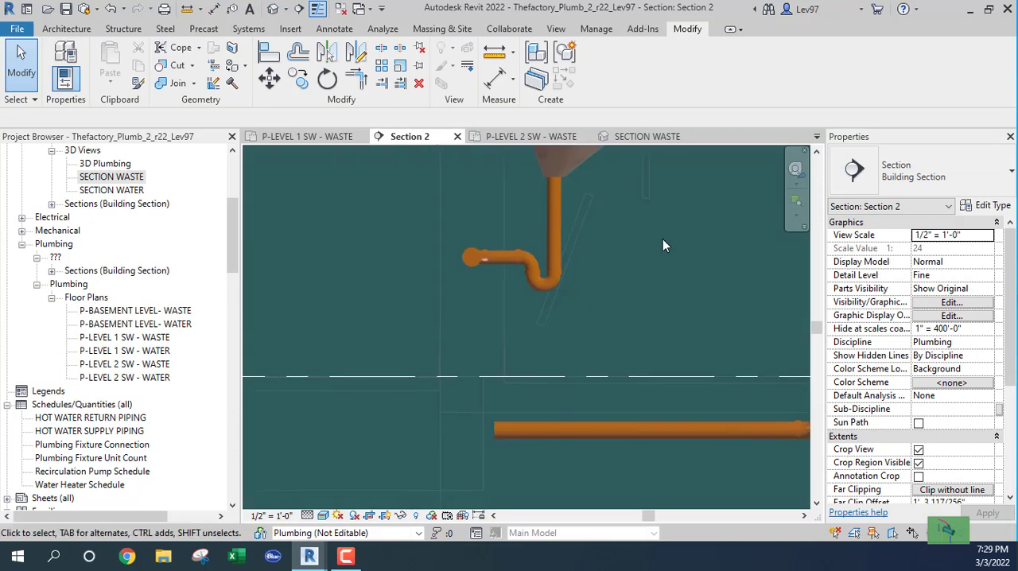
scroll(663, 238, "down", 2)
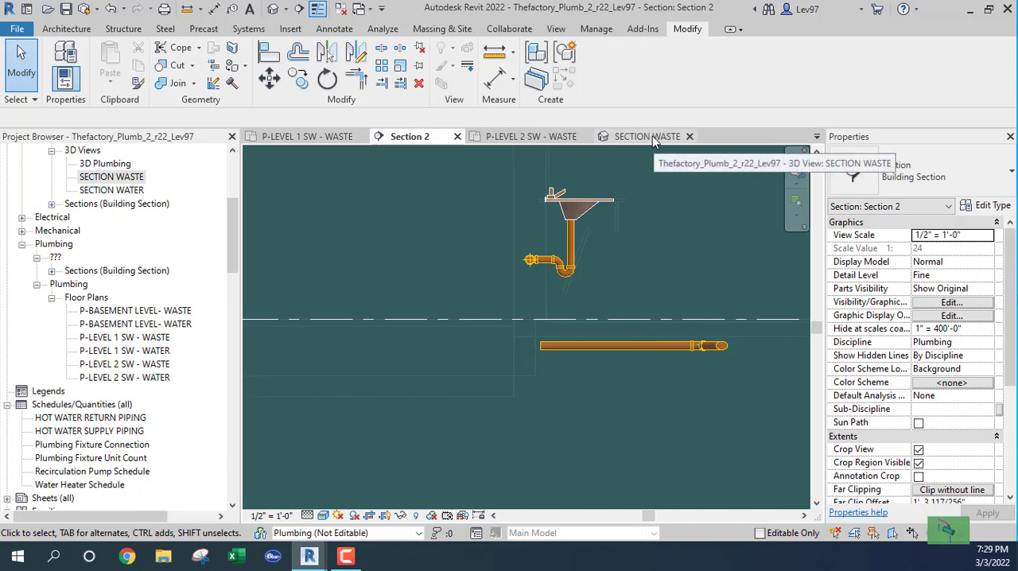
Rotate the section line 90° in the Level 2 waste plan, reposition it through the row of lavatories, and show Section 2.
left_click(523, 139)
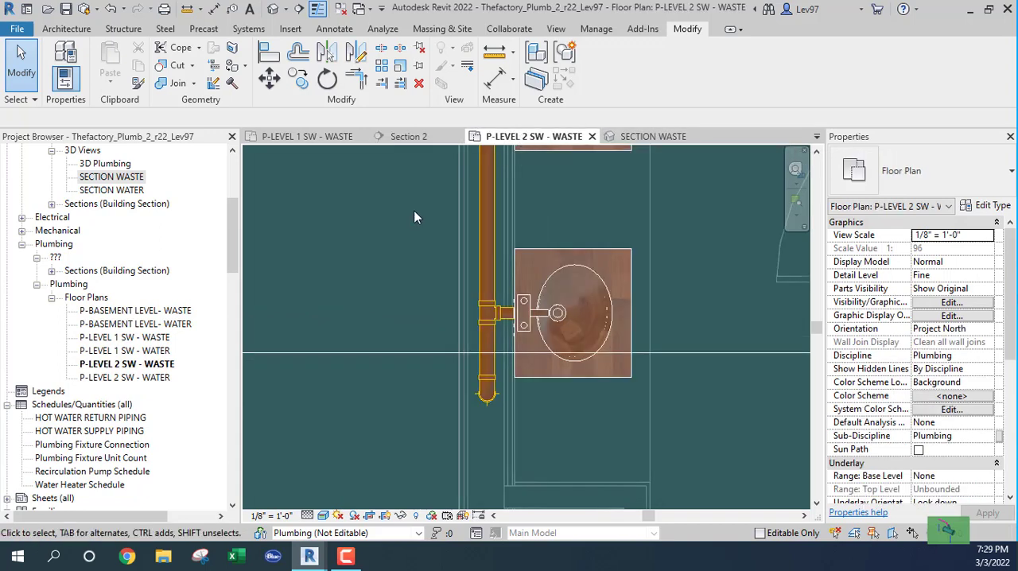
scroll(383, 272, "down", 3)
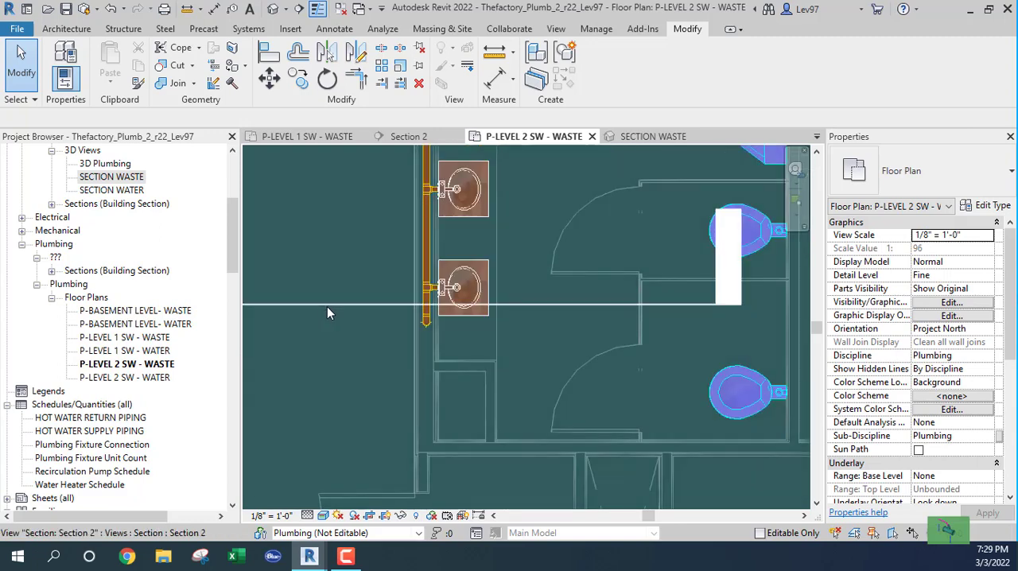
left_click(326, 305)
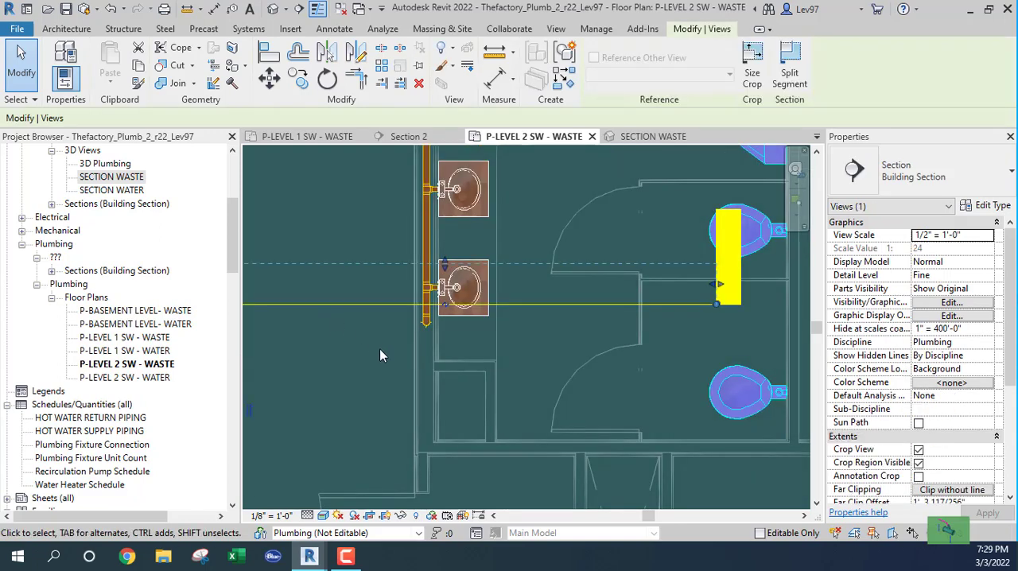
left_click(327, 79)
left_click(216, 122)
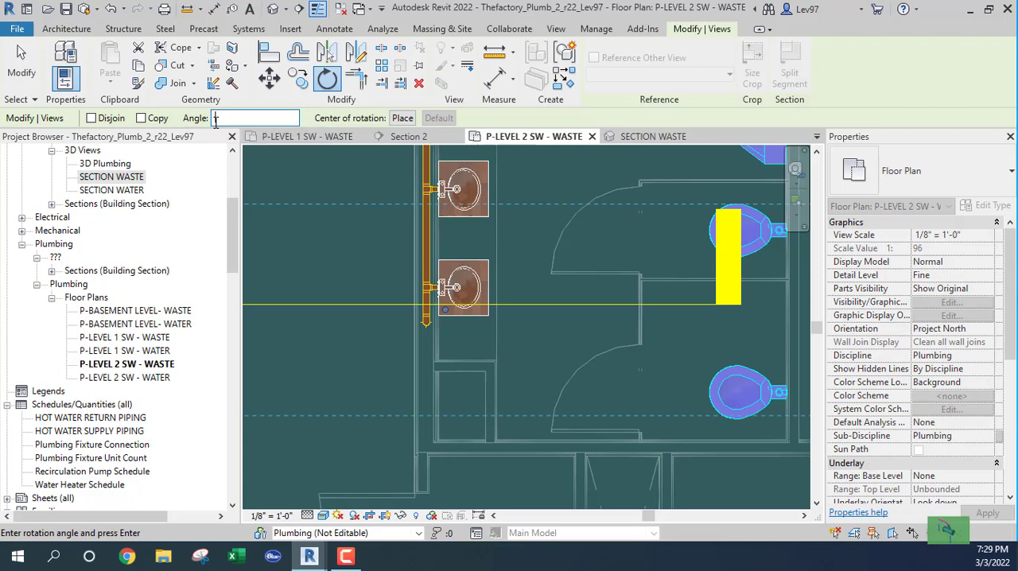
type("90")
key("Return")
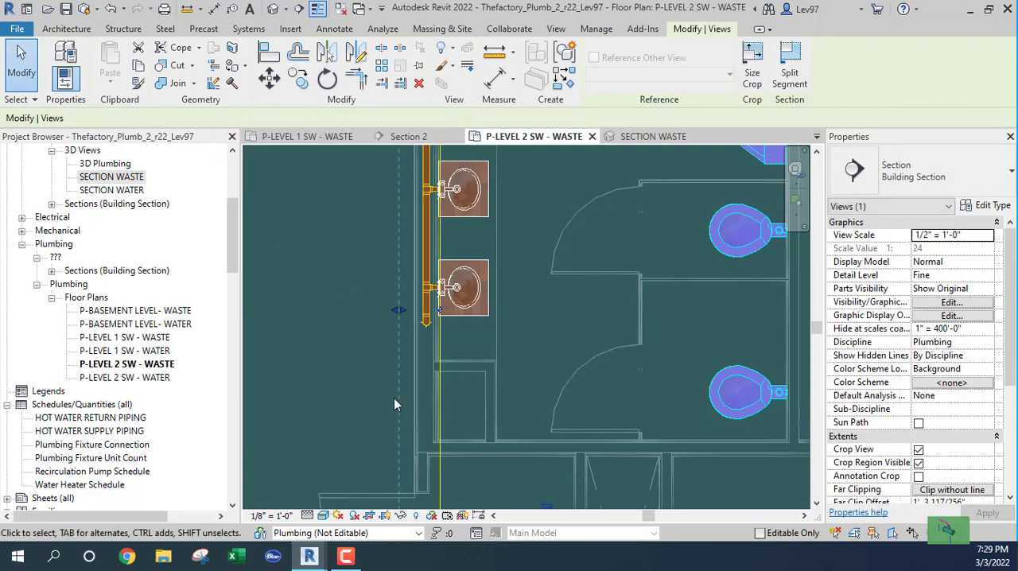
left_click_drag(444, 389, 450, 270)
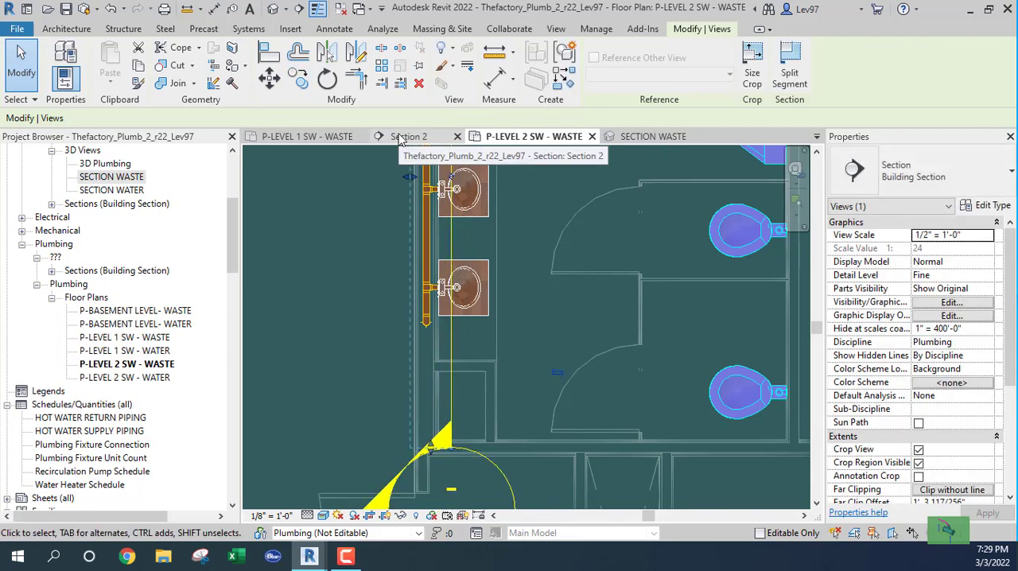
left_click(401, 139)
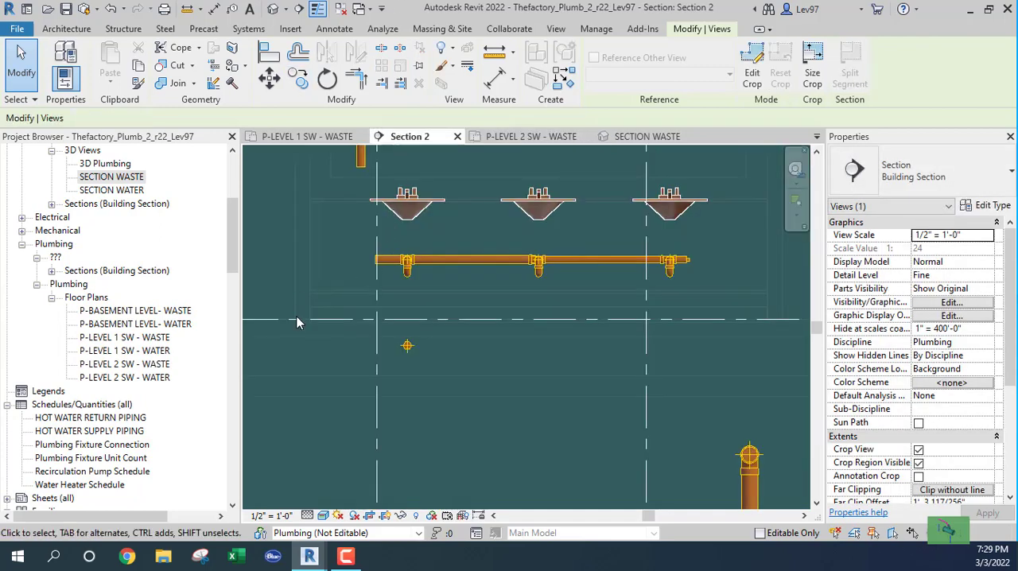
Extend the 2" PVC_Sanitary drop from Level 2 straight down about 3'-2", ending between the lavatory main and the Level 1 line.
scroll(357, 345, "up", 3)
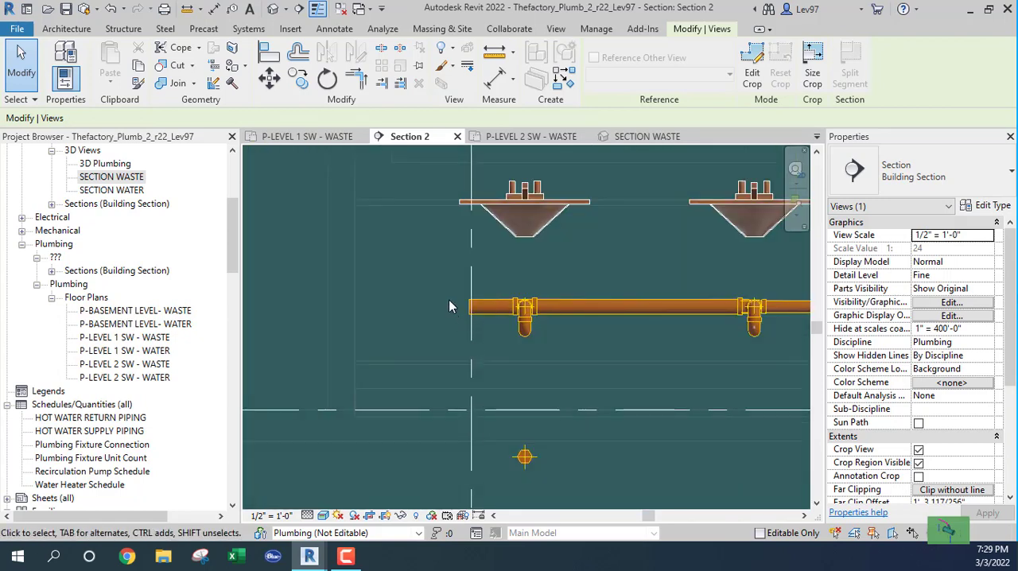
scroll(442, 304, "down", 2)
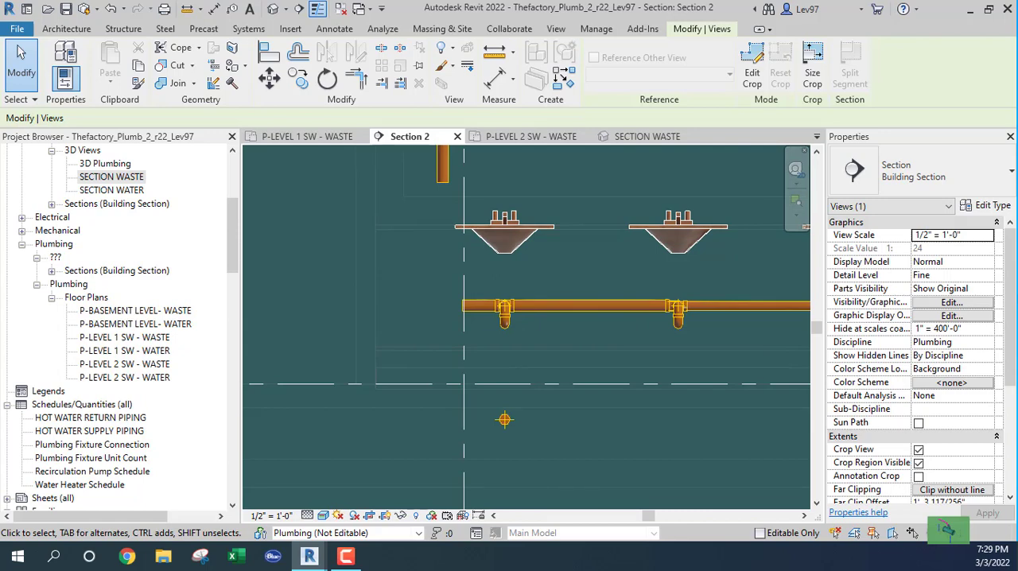
left_click(442, 180)
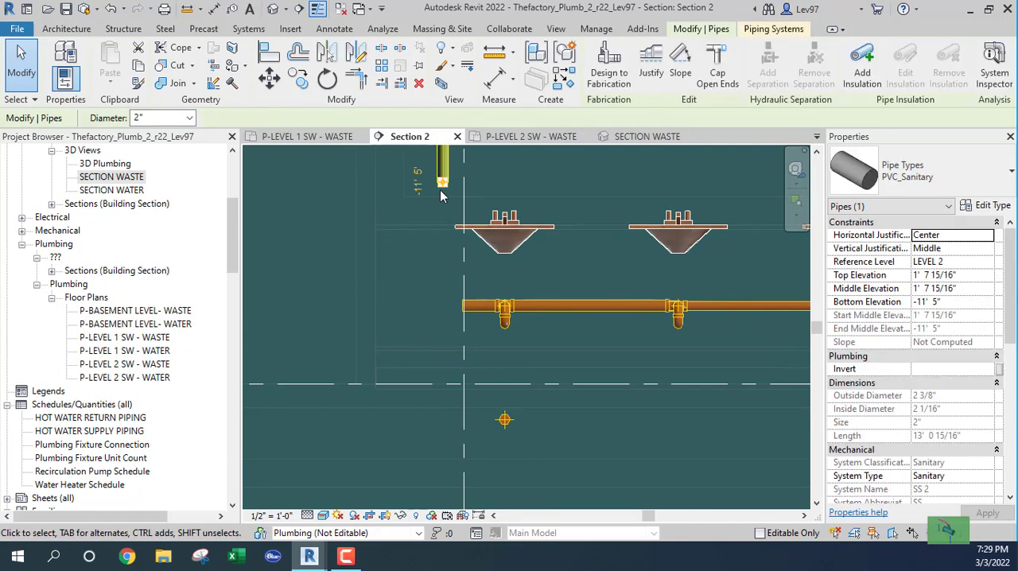
right_click(442, 190)
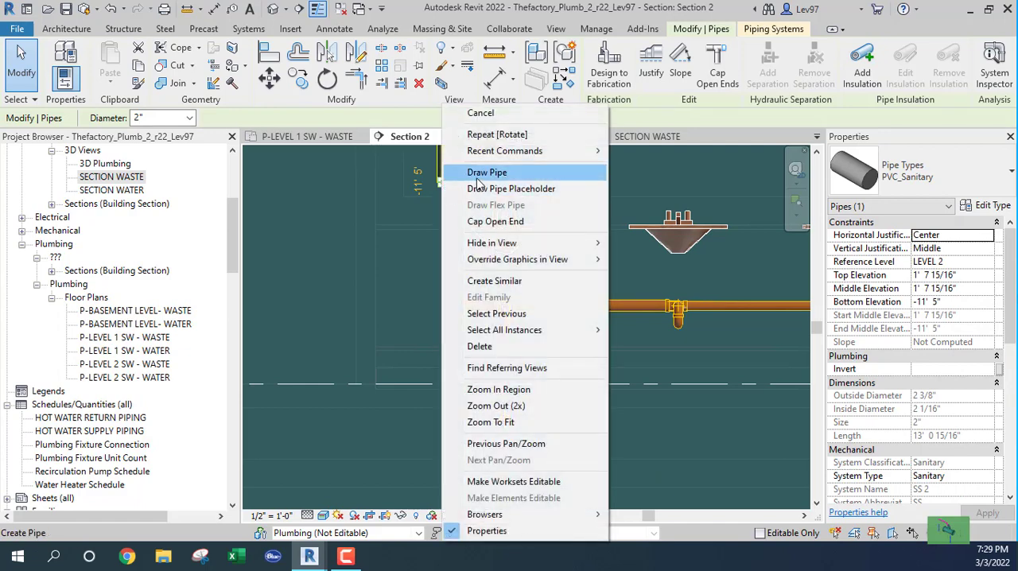
left_click(477, 183)
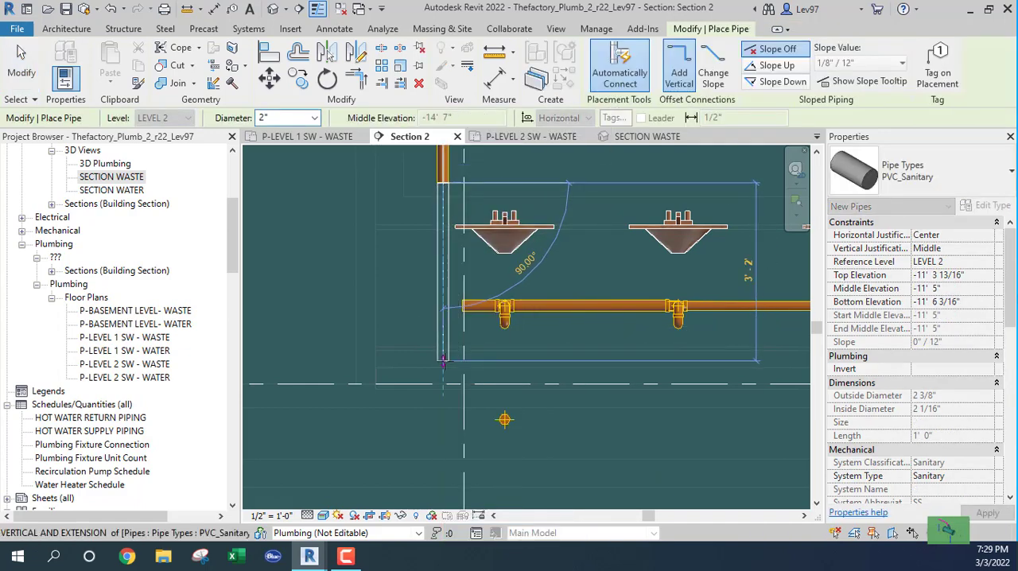
left_click(444, 363)
key("Escape")
key("Escape")
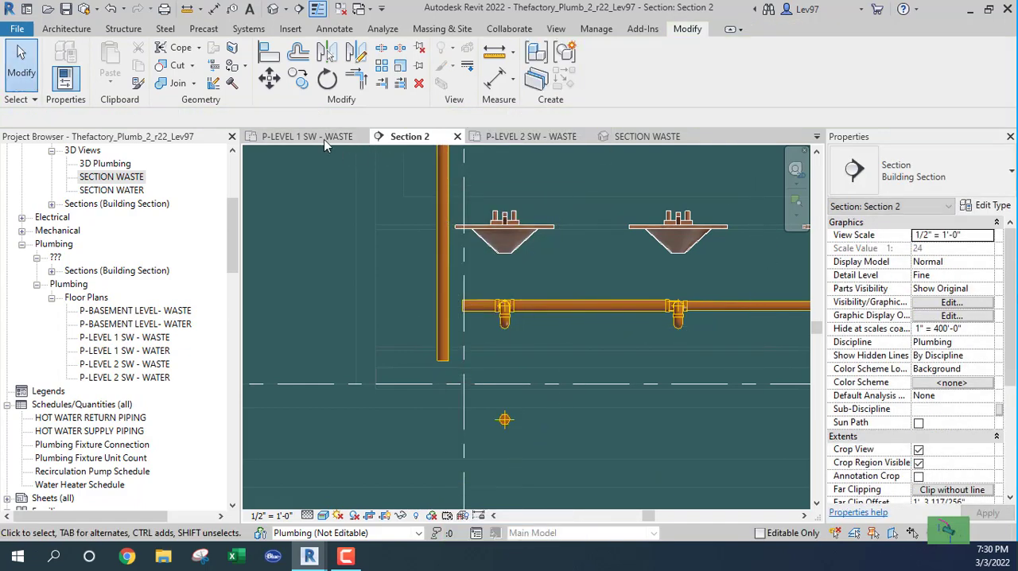
Move the horizontal 2" underfloor waste pipe in the Level 1 waste plan clear of the last lavatory, past the vertical drop.
left_click(290, 136)
scroll(386, 432, "down", 3)
middle_click_drag(386, 431, 364, 279)
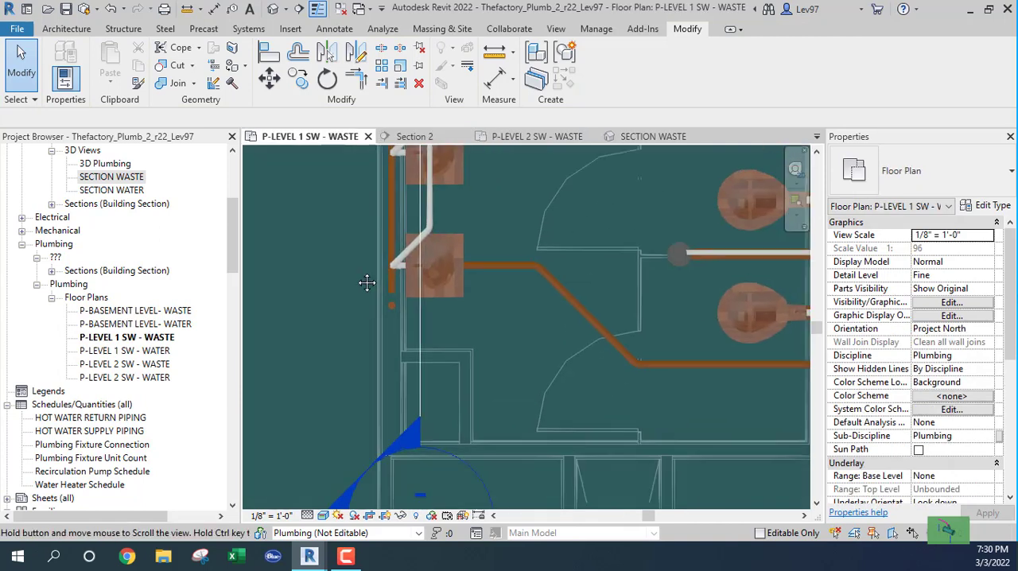
left_click(489, 243)
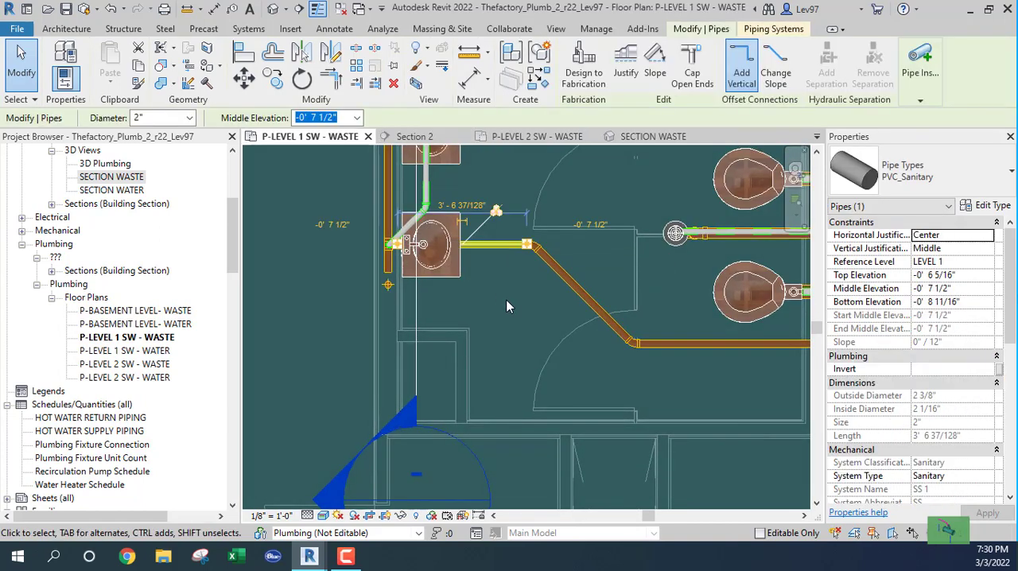
left_click_drag(506, 247, 556, 322)
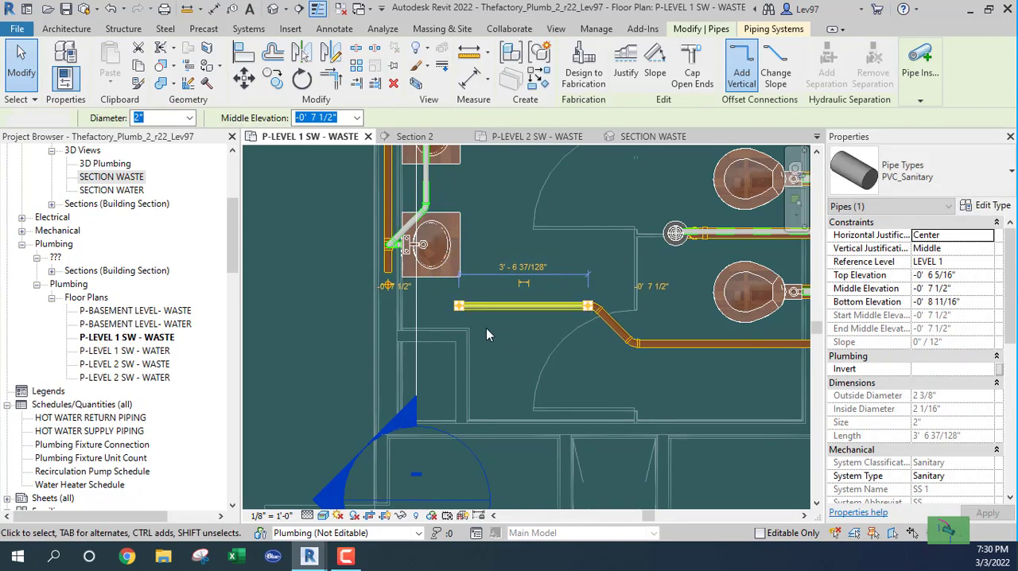
key("Escape")
scroll(373, 265, "up", 5)
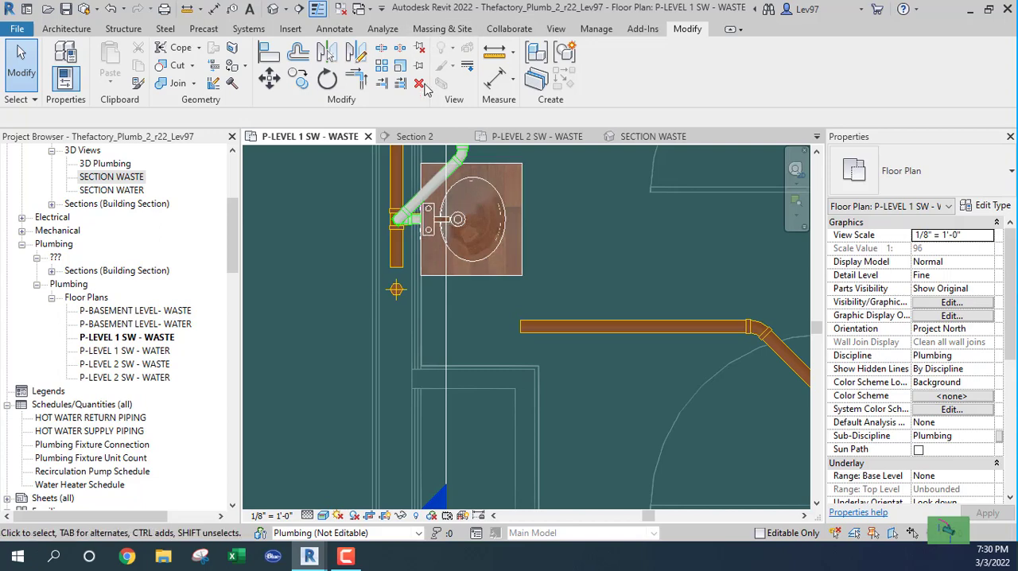
In Section 2, extend the 2" PVC_Sanitary drop straight down by about 2'-3", ending below the Level 1 line.
left_click(412, 137)
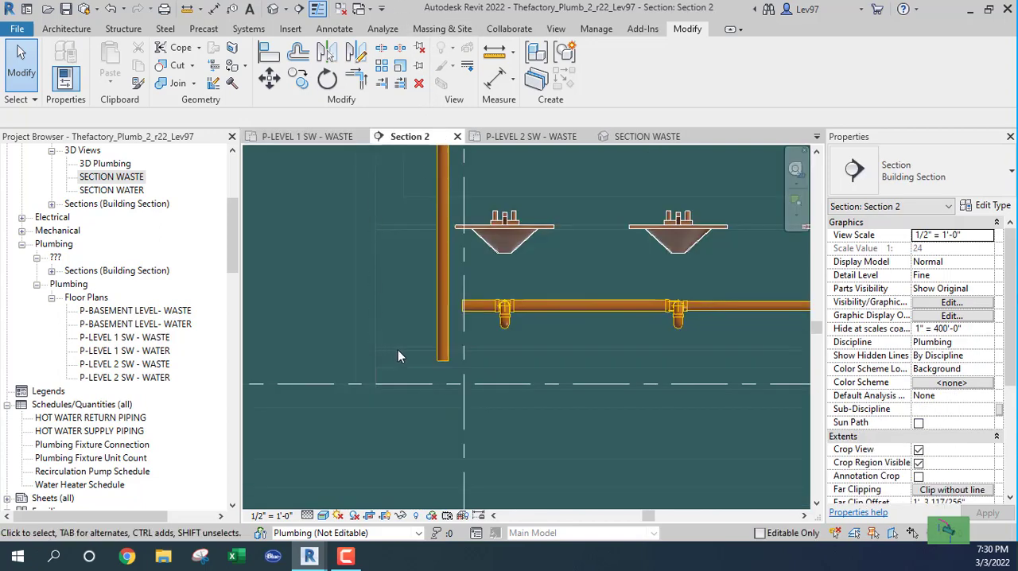
middle_click_drag(398, 356, 389, 299)
left_click(446, 284)
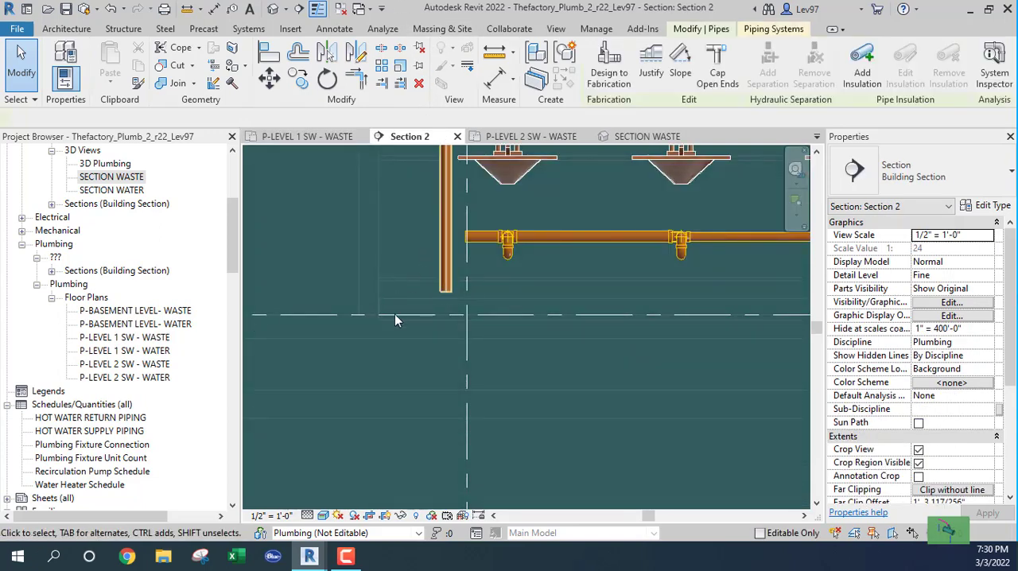
right_click(447, 301)
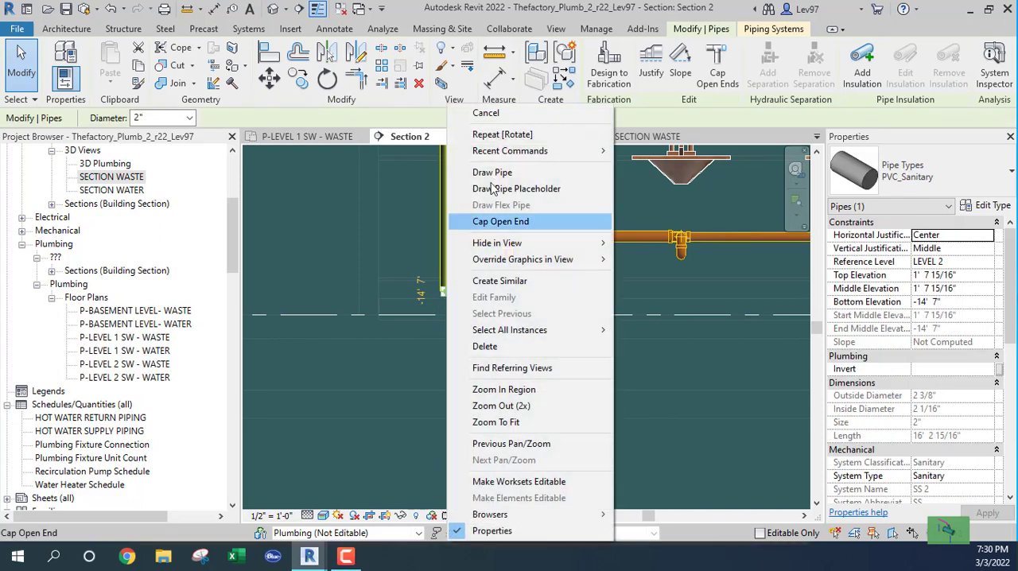
left_click(557, 169)
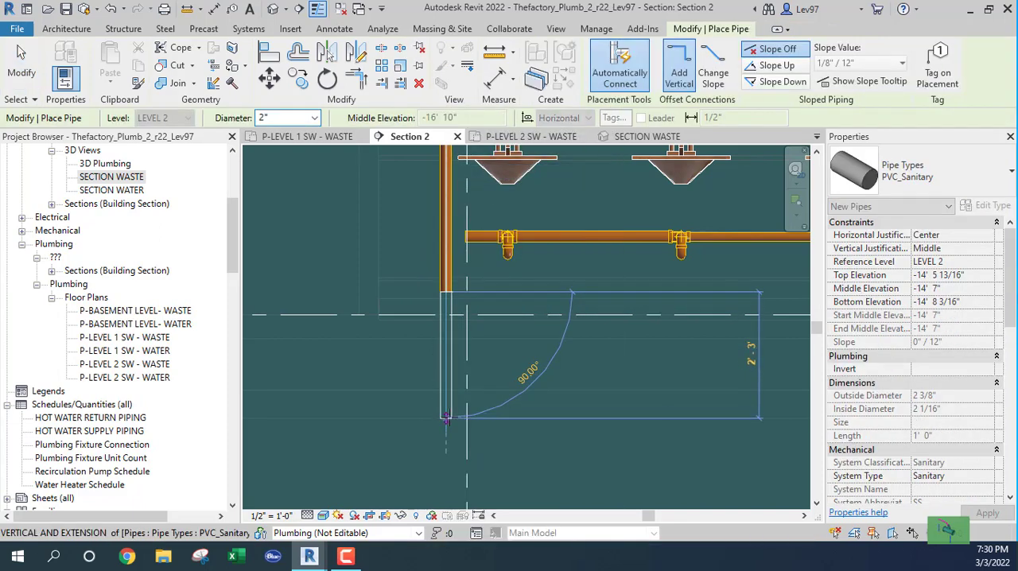
left_click(445, 412)
key("Escape")
key("Escape")
Extend the open end of the Level 1 lavatory waste main to the vertical 2" drop and connect them.
scroll(428, 239, "up", 2)
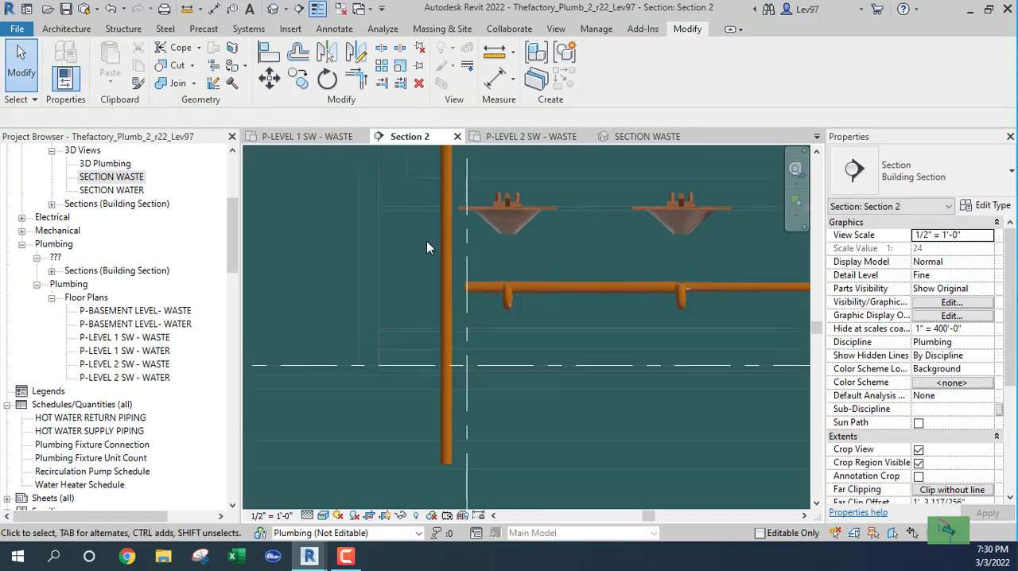
left_click(458, 311)
scroll(459, 310, "up", 1)
scroll(461, 309, "up", 1)
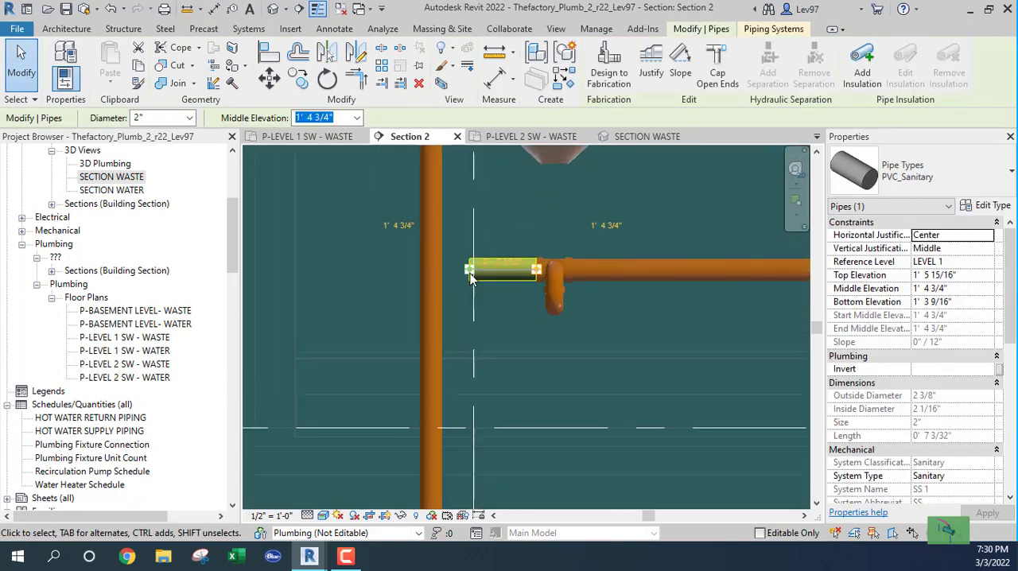
left_click_drag(469, 267, 430, 270)
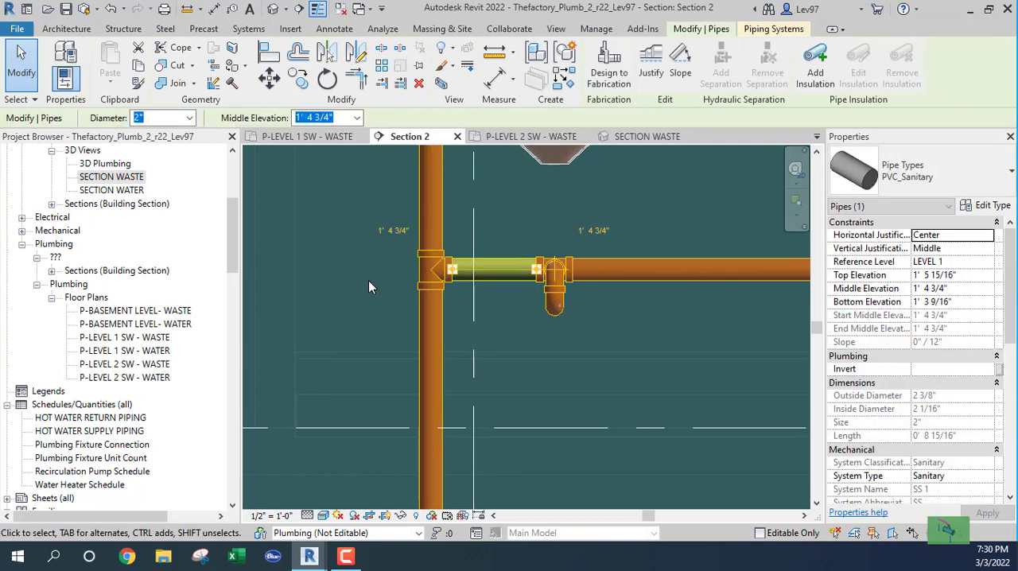
left_click(378, 285)
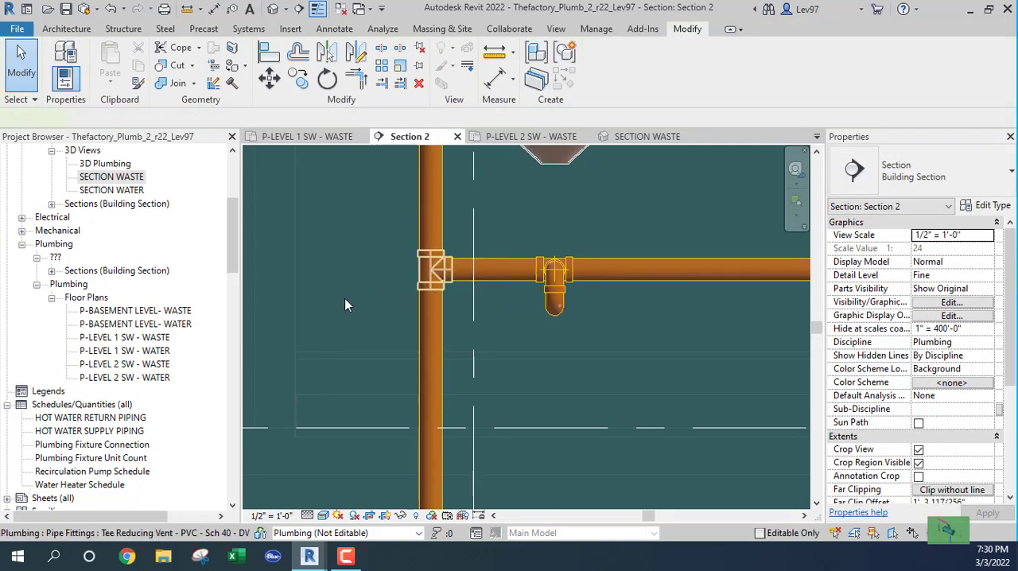
Change the tee joining the lavatory main to the drop to Tee Reducing Sanitary - PVC - Sch 40 - DWV, Standard.
left_click(430, 269)
left_click(944, 184)
scroll(875, 295, "up", 3)
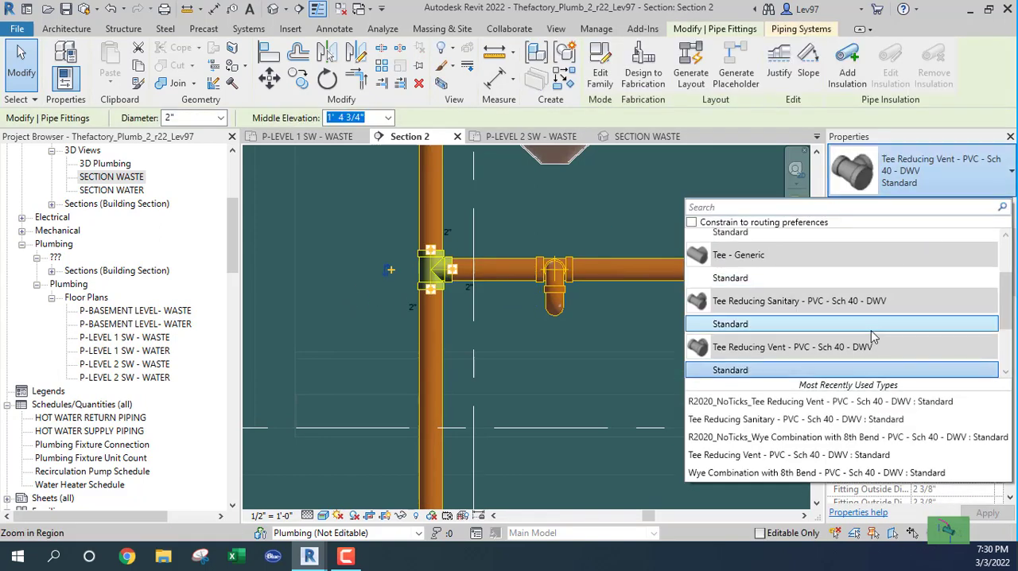
scroll(800, 258, "down", 1)
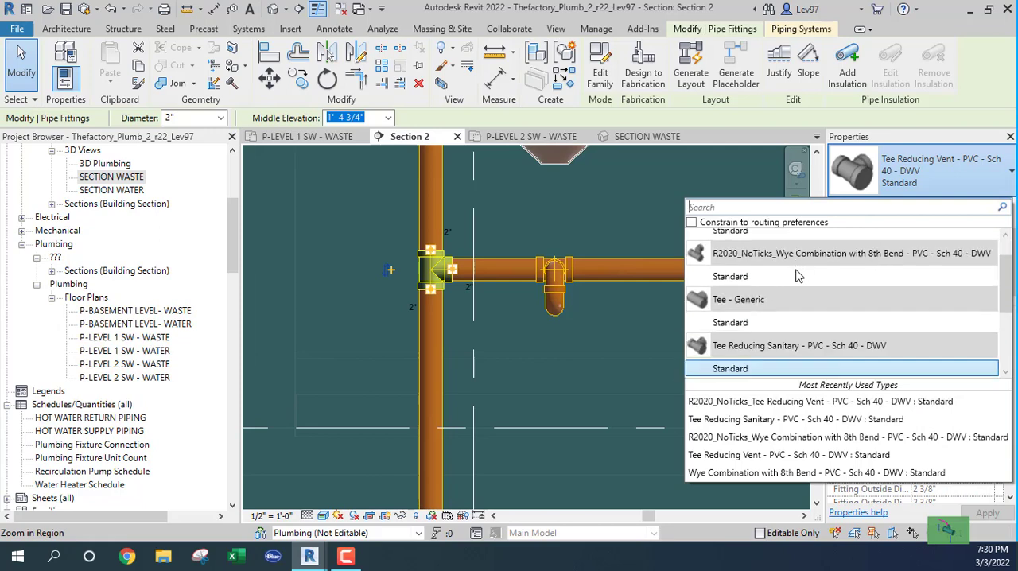
scroll(800, 276, "down", 1)
scroll(771, 315, "down", 1)
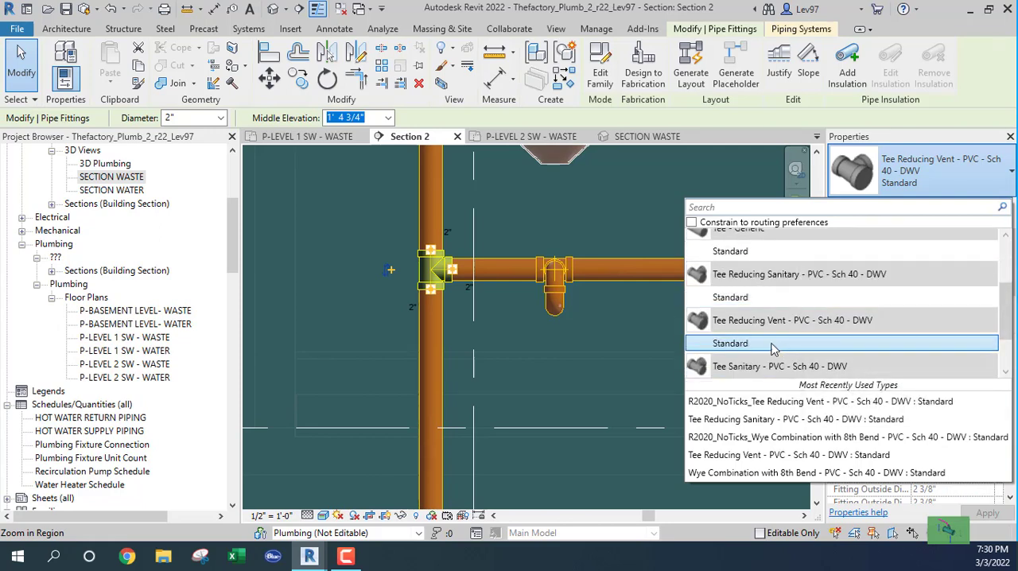
left_click(744, 297)
left_click(375, 238)
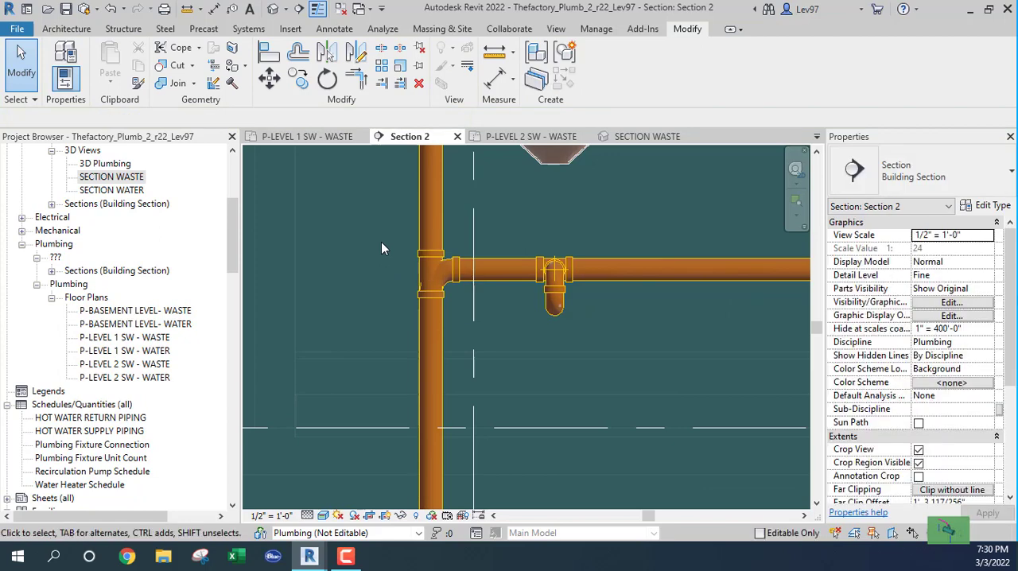
Examine the drop's connection to the Level 1 lavatory main and its open lower end in the SECTION WASTE 3D view.
scroll(381, 249, "down", 3)
scroll(386, 280, "up", 1)
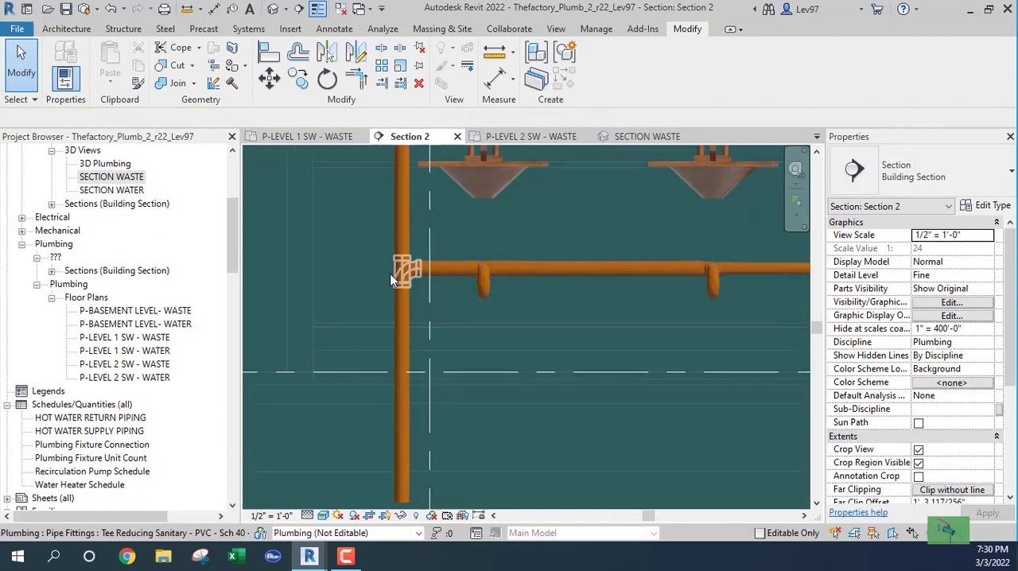
scroll(386, 270, "down", 2)
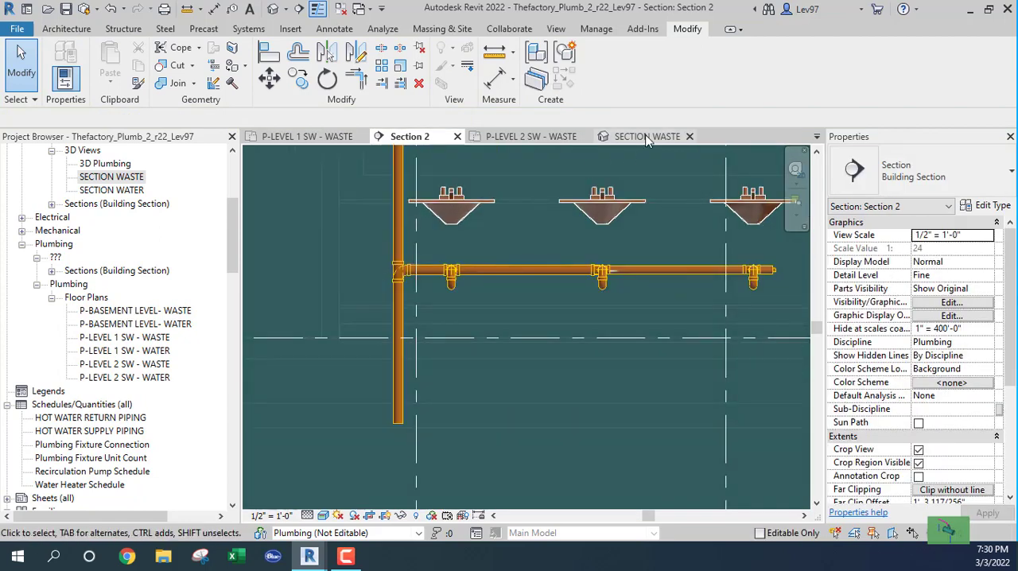
left_click(647, 137)
scroll(442, 347, "down", 4)
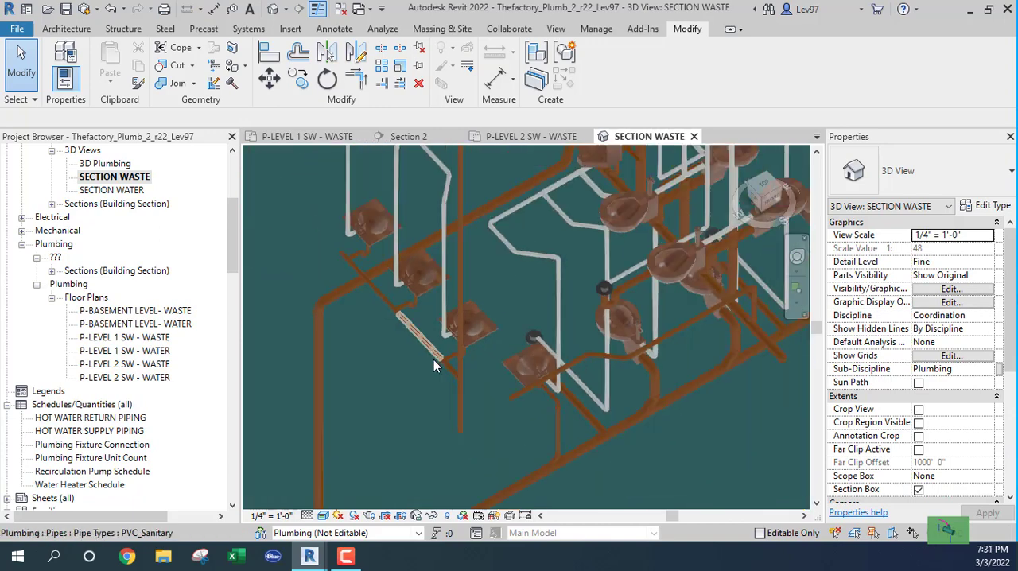
scroll(433, 359, "down", 2)
middle_click_drag(433, 359, 443, 449)
middle_click_drag(415, 300, 518, 434)
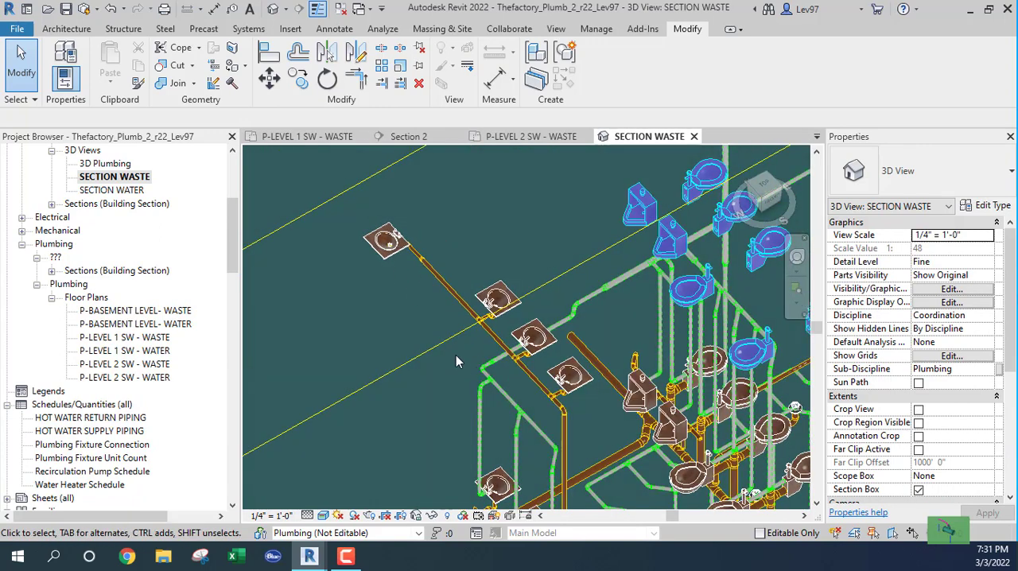
middle_click_drag(471, 354, 439, 195)
middle_click_drag(465, 402, 446, 283)
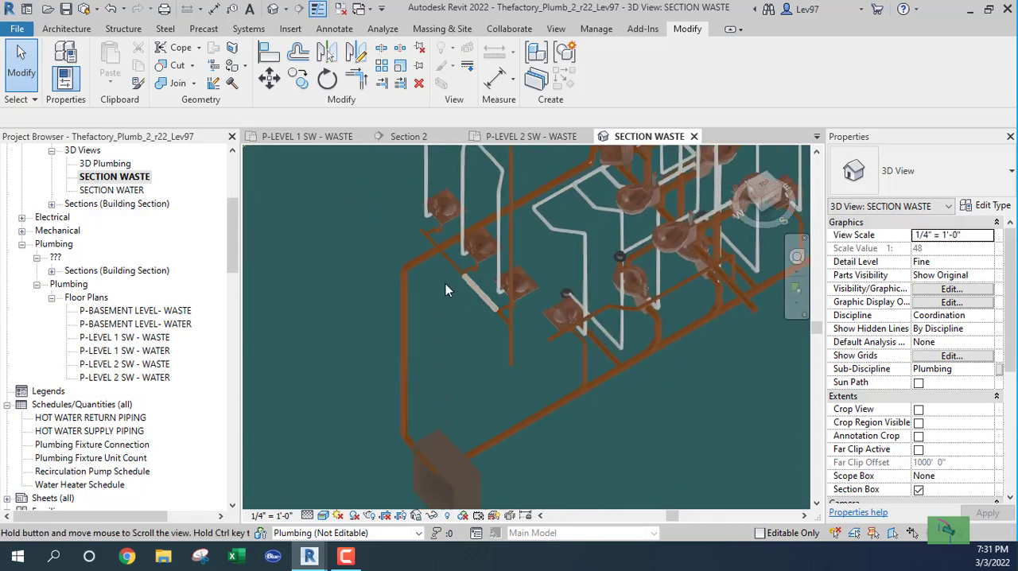
scroll(525, 349, "up", 5)
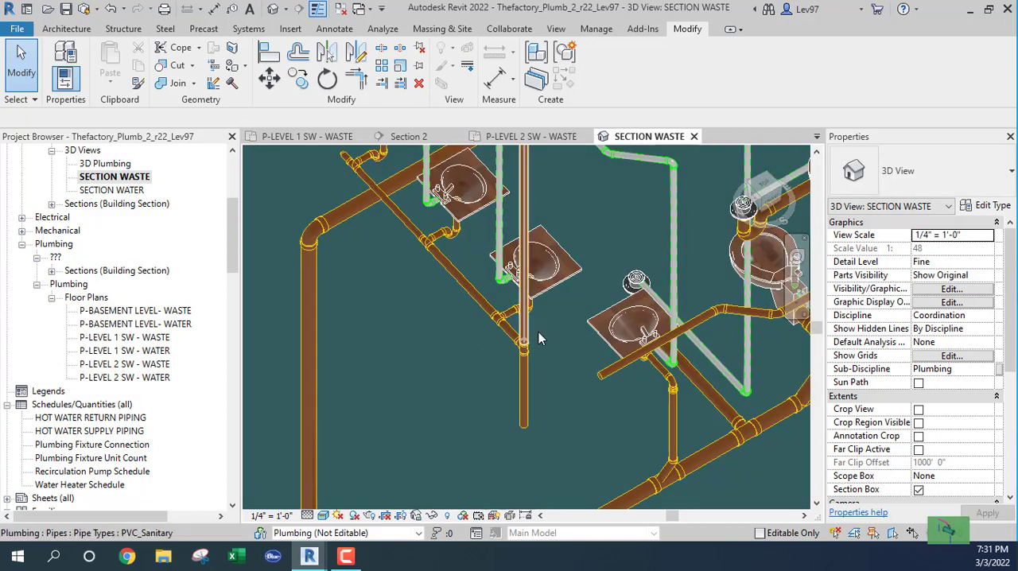
middle_click_drag(548, 334, 504, 276)
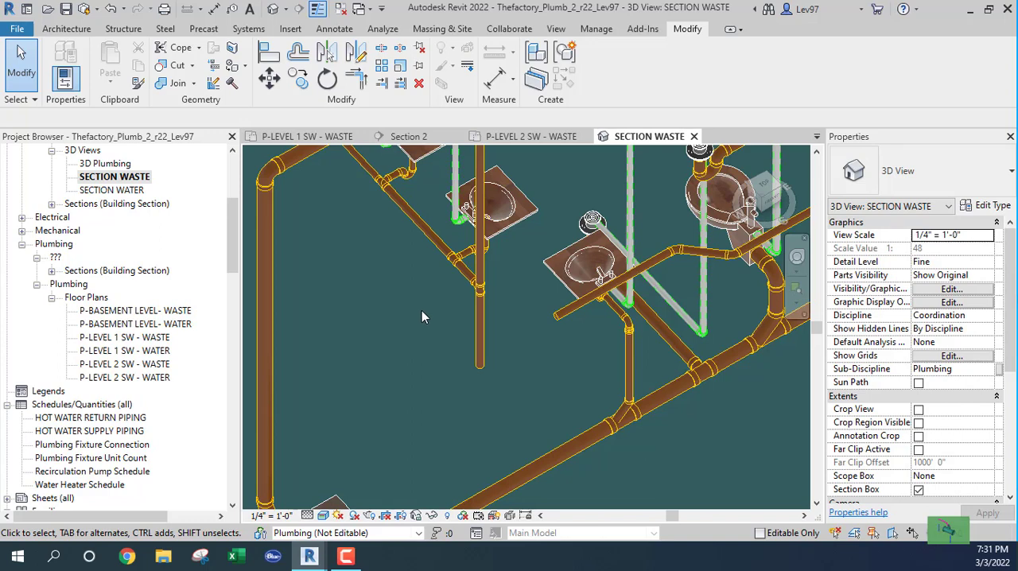
Show the P-LEVEL 1 SW - WASTE plan around the vertical drop and the open-ended underfloor waste pipe.
left_click(423, 140)
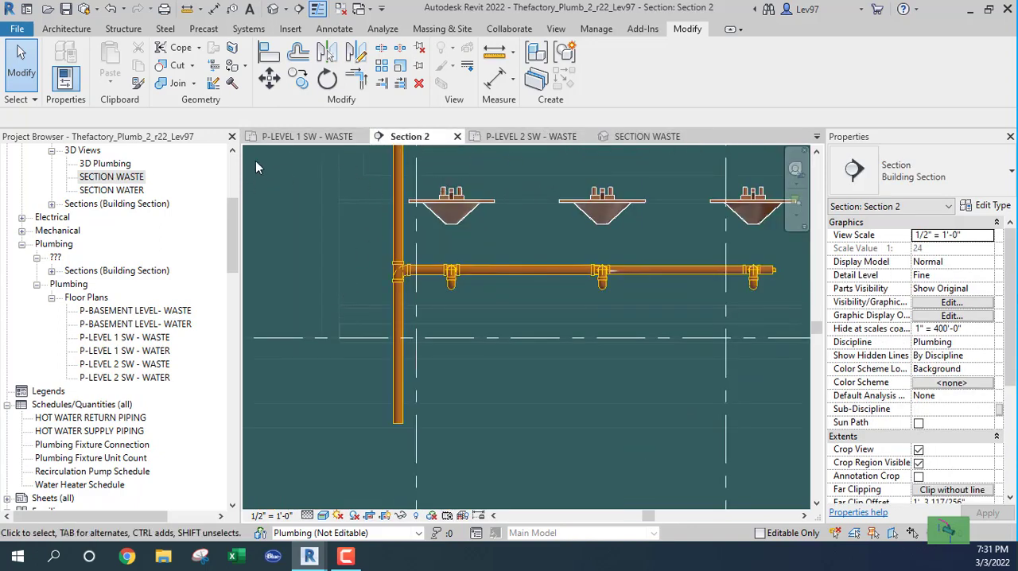
left_click(302, 138)
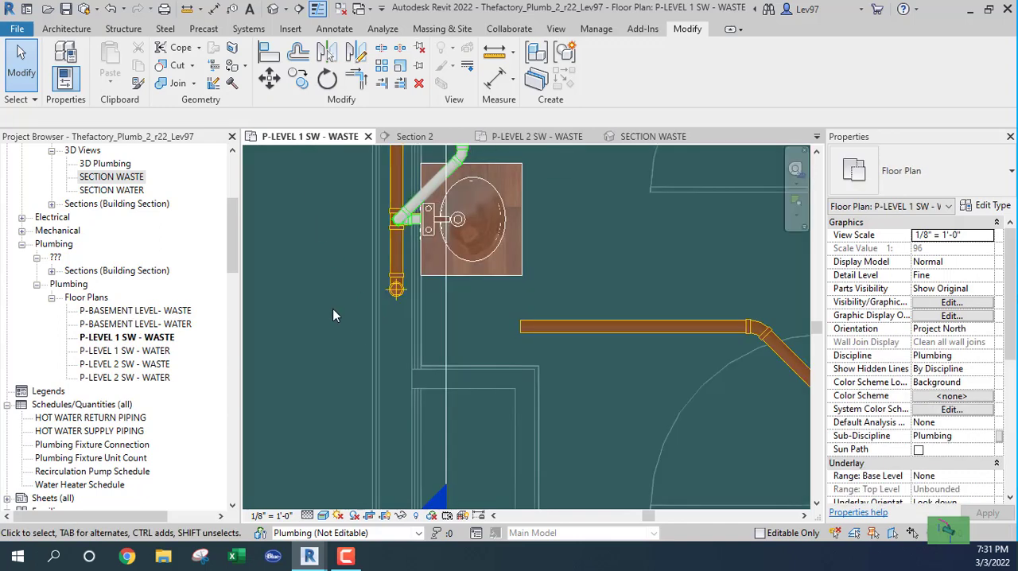
scroll(332, 310, "down", 2)
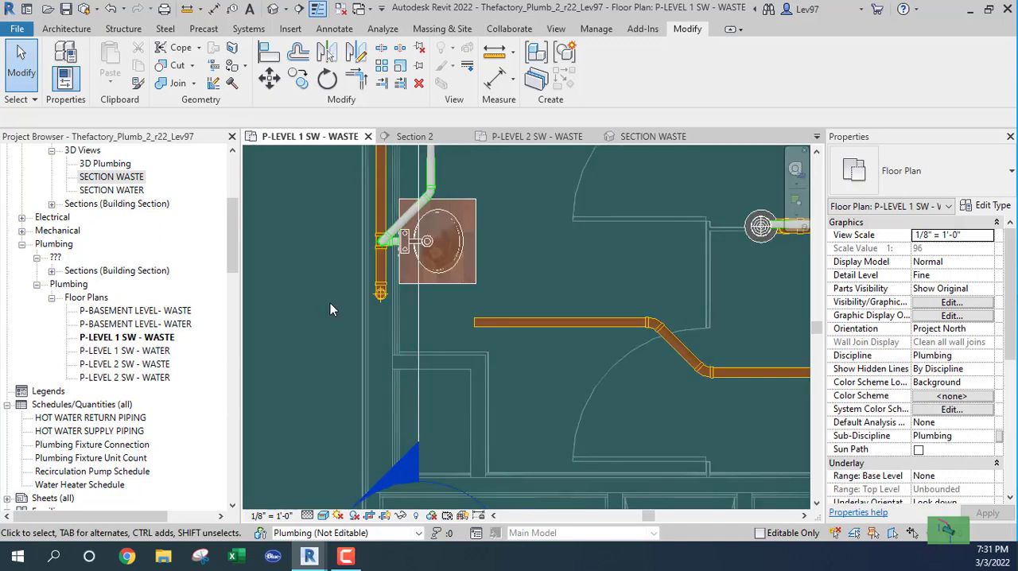
left_click(419, 304)
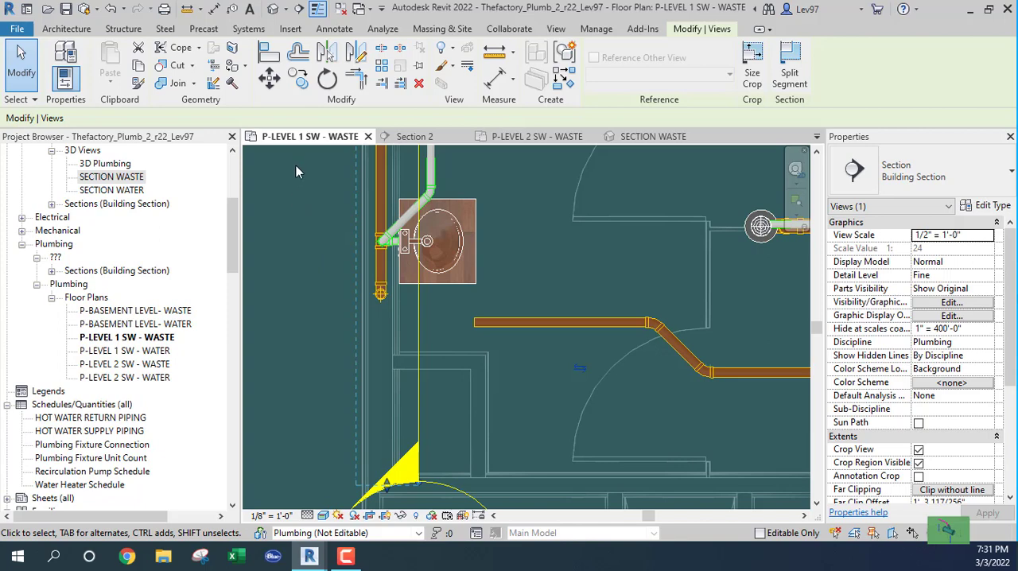
left_click(327, 79)
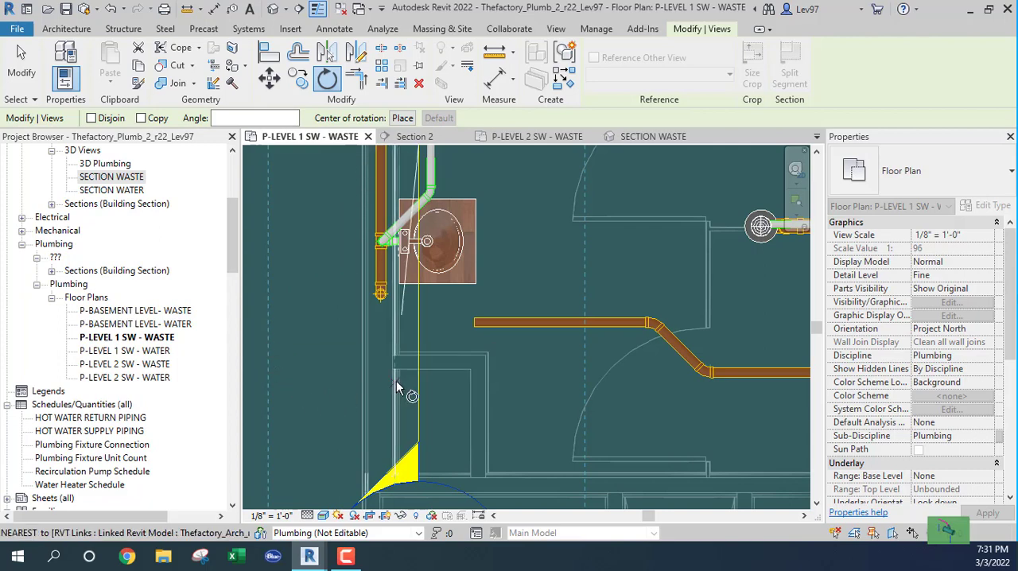
key("Escape")
key("Escape")
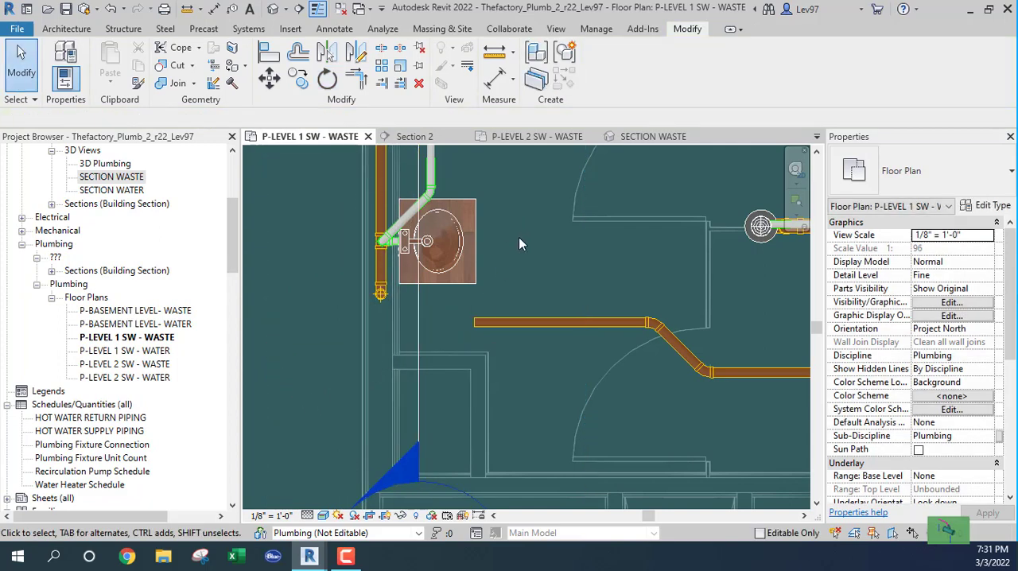
scroll(522, 255, "down", 2)
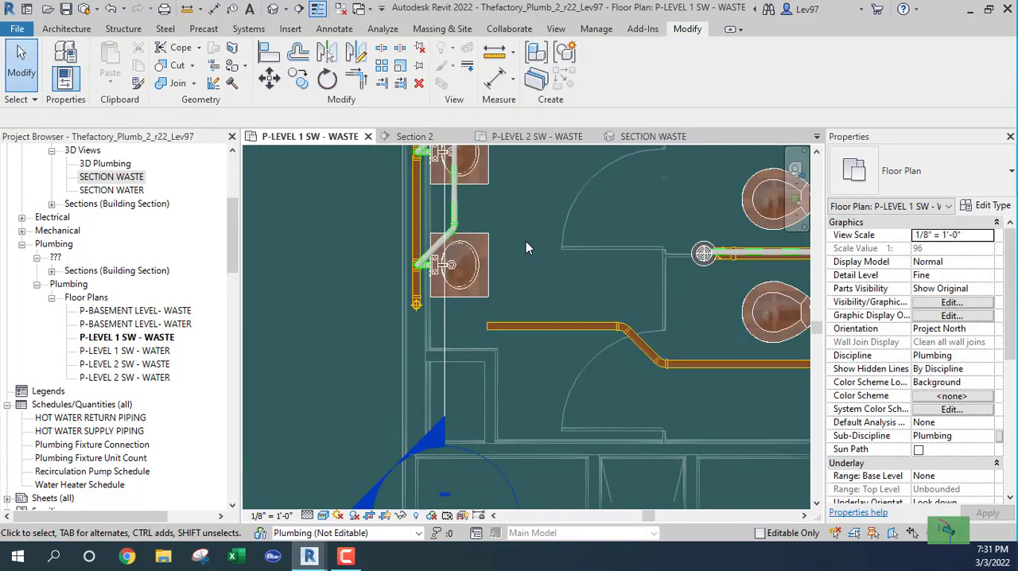